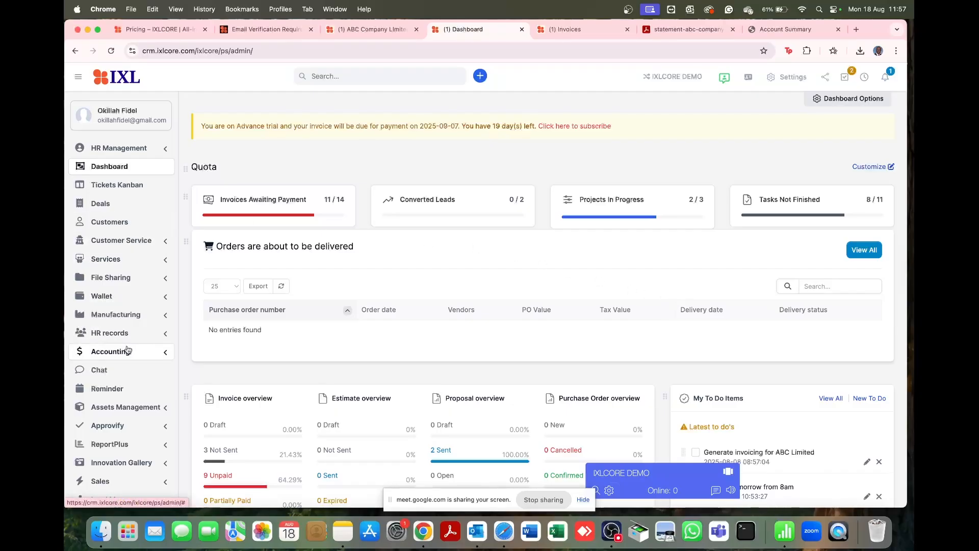
Step: Look through the CRM's module list and expand the Sales section to view its sales document types
{"action": "scroll", "coordinate": [127, 350], "scroll_direction": "down", "scroll_amount": 5}
{"action": "scroll", "coordinate": [127, 342], "scroll_direction": "down", "scroll_amount": 3}
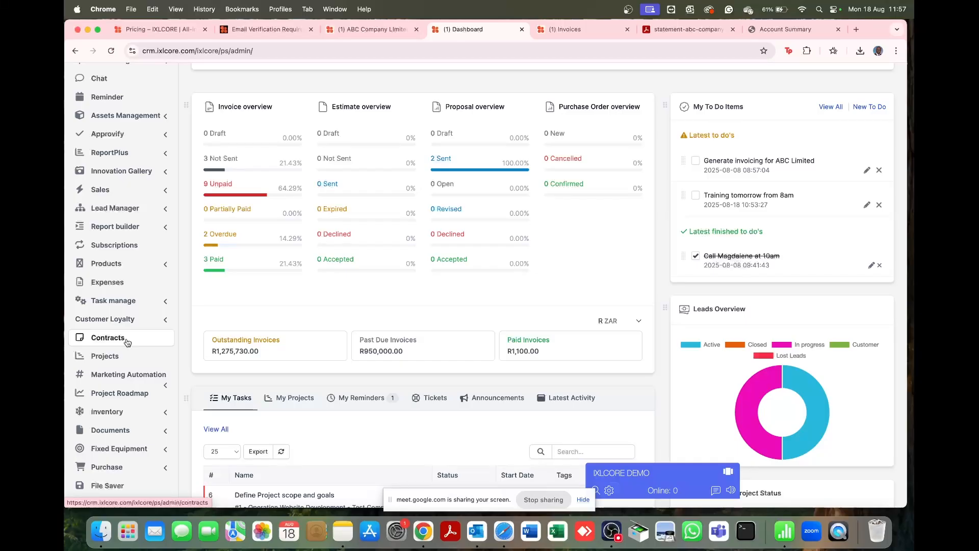
{"action": "scroll", "coordinate": [127, 342], "scroll_direction": "up", "scroll_amount": 10}
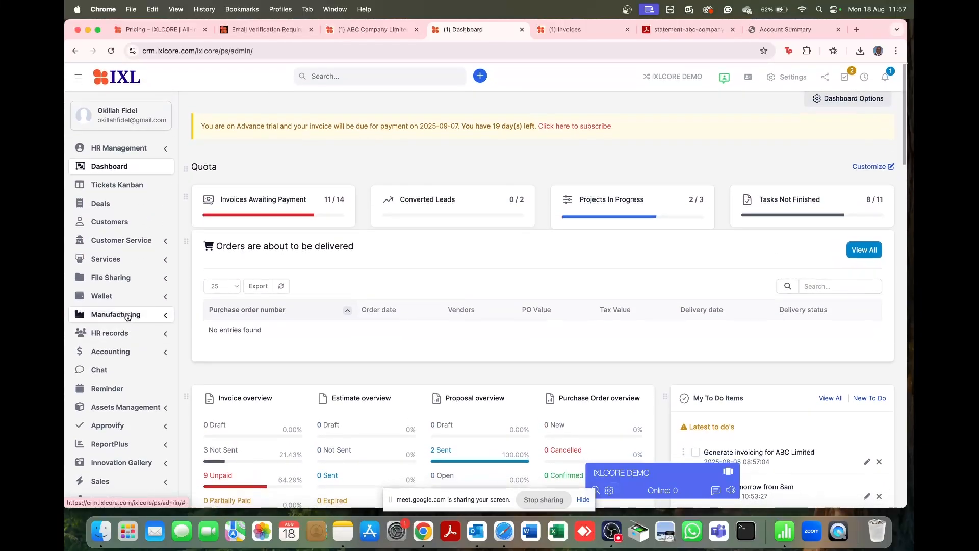
{"action": "scroll", "coordinate": [134, 352], "scroll_direction": "down", "scroll_amount": 3}
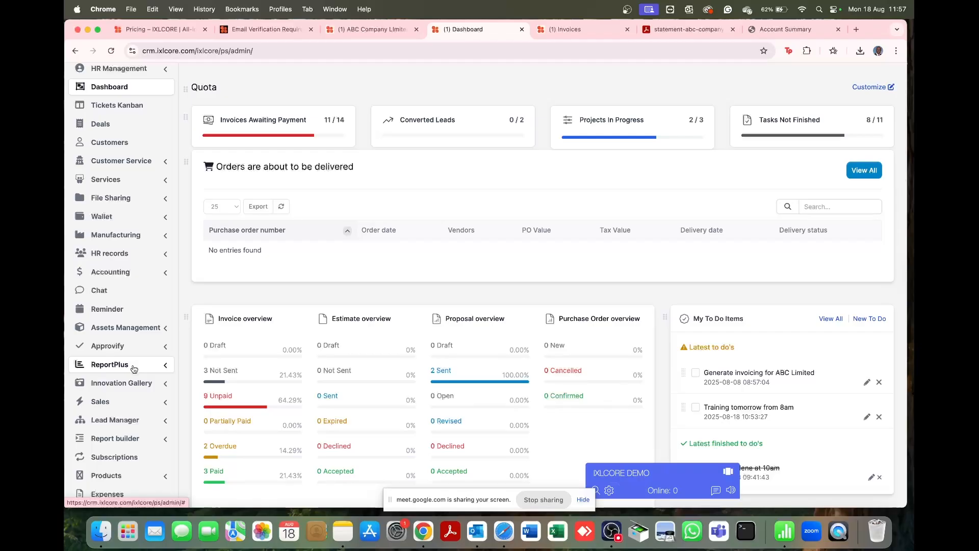
{"action": "left_click", "coordinate": [159, 403]}
{"action": "scroll", "coordinate": [160, 406], "scroll_direction": "down", "scroll_amount": 1}
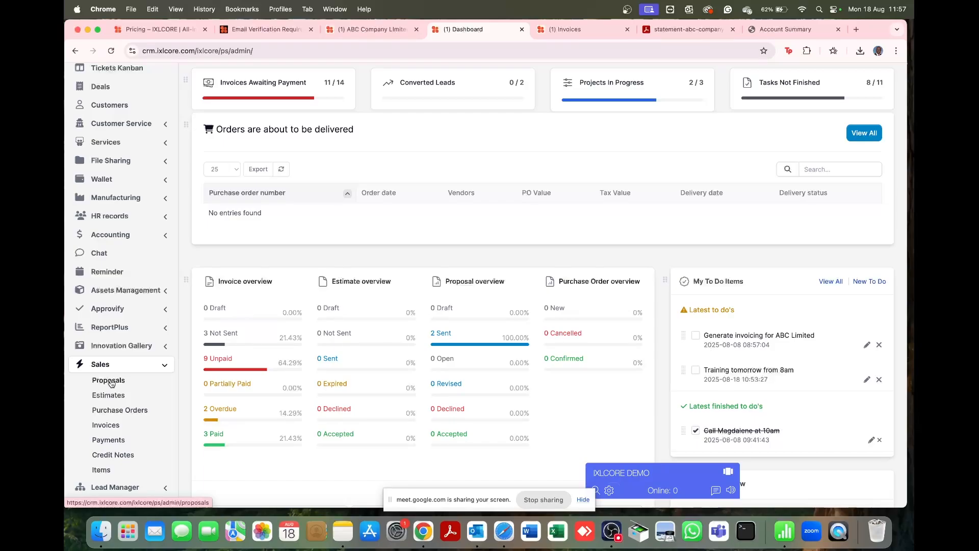
{"action": "scroll", "coordinate": [112, 383], "scroll_direction": "up", "scroll_amount": 1}
{"action": "scroll", "coordinate": [111, 383], "scroll_direction": "down", "scroll_amount": 1}
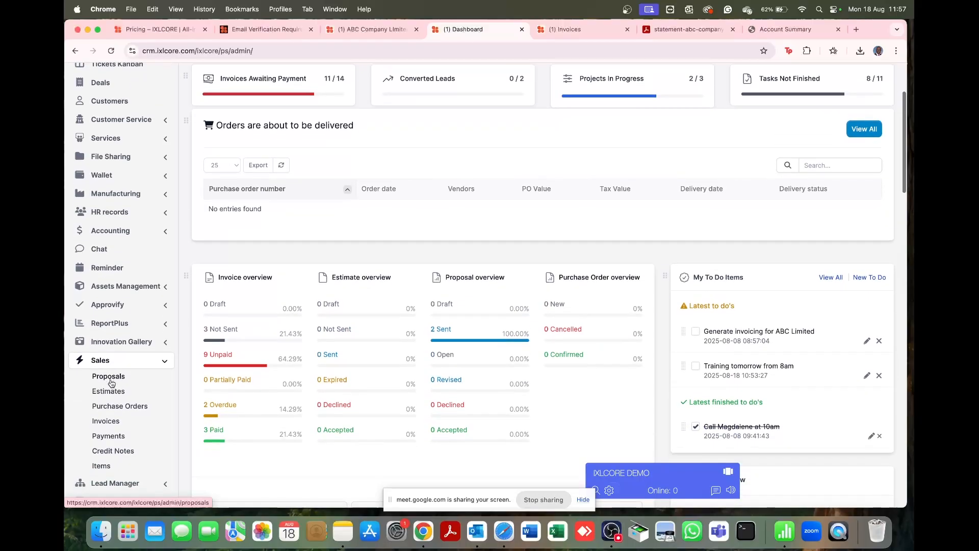
{"action": "scroll", "coordinate": [112, 384], "scroll_direction": "up", "scroll_amount": 1}
{"action": "scroll", "coordinate": [111, 383], "scroll_direction": "up", "scroll_amount": 3}
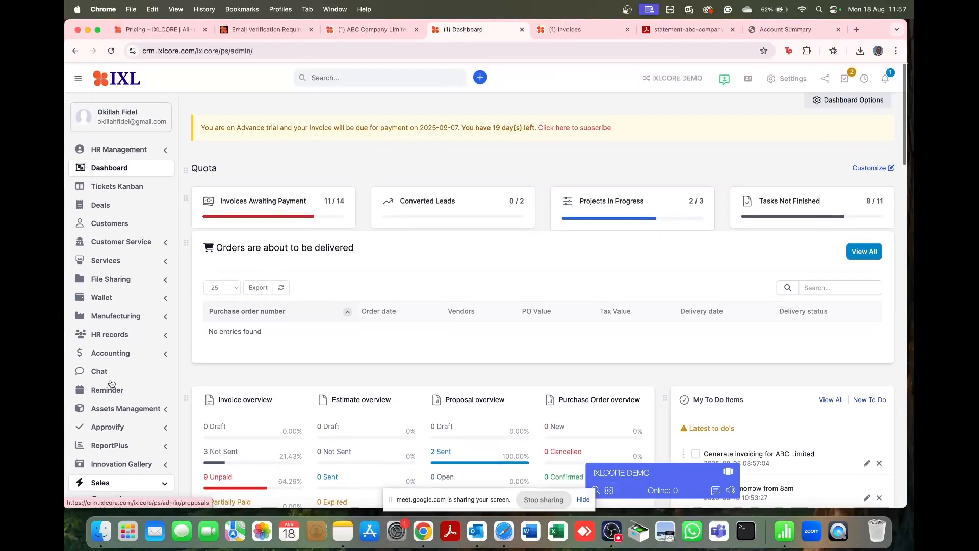
Step: Start a new proposal from the Proposals section of ABC Company Limited's customer record
{"action": "left_click", "coordinate": [121, 226]}
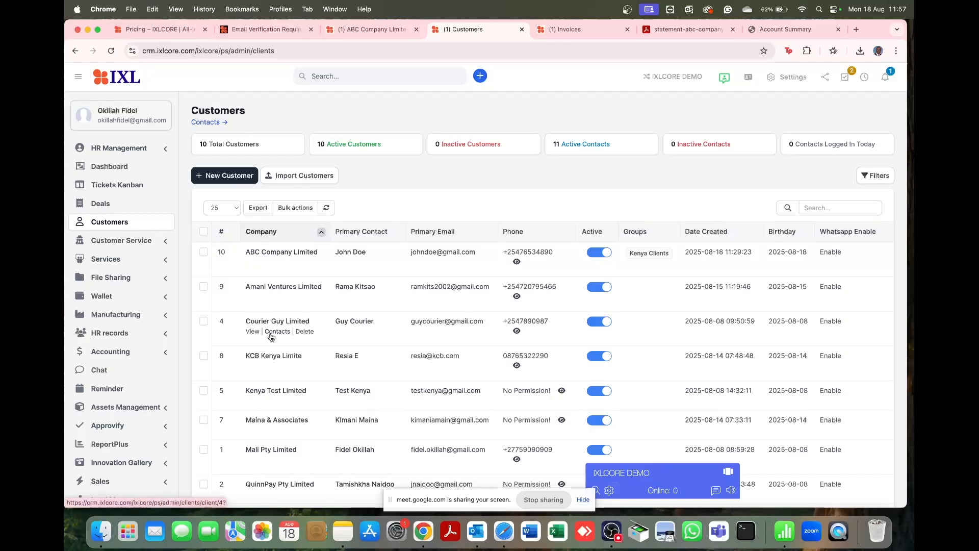
{"action": "left_click", "coordinate": [266, 254]}
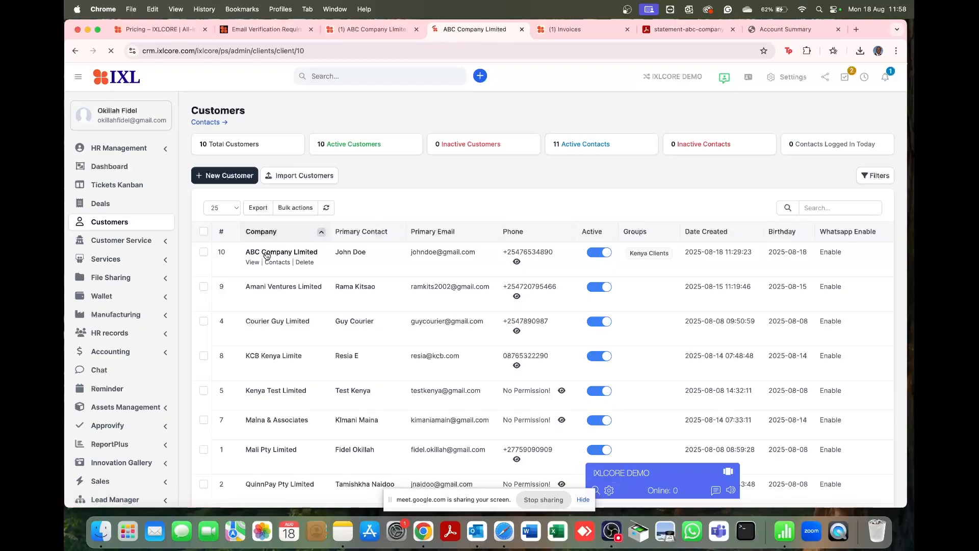
{"action": "scroll", "coordinate": [266, 256], "scroll_direction": "down", "scroll_amount": 2}
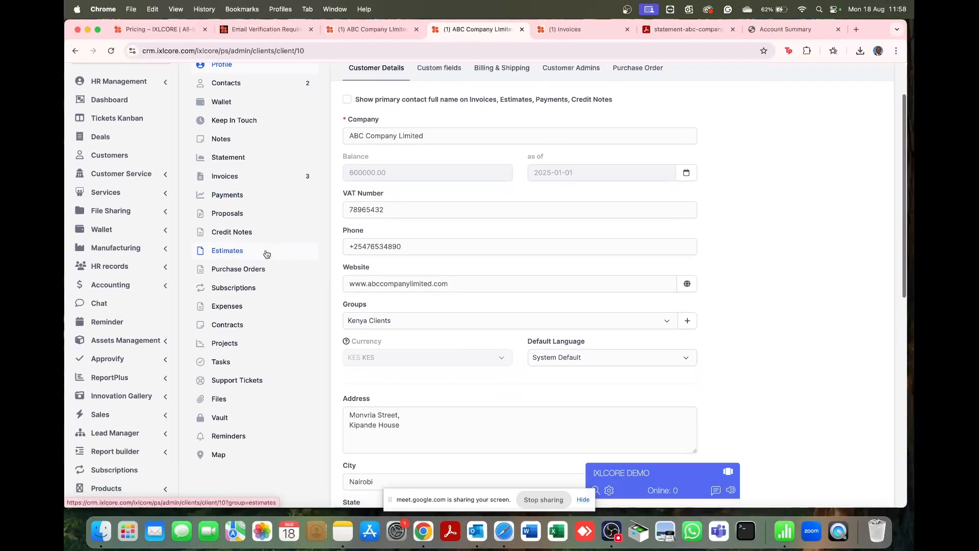
{"action": "left_click", "coordinate": [231, 216]}
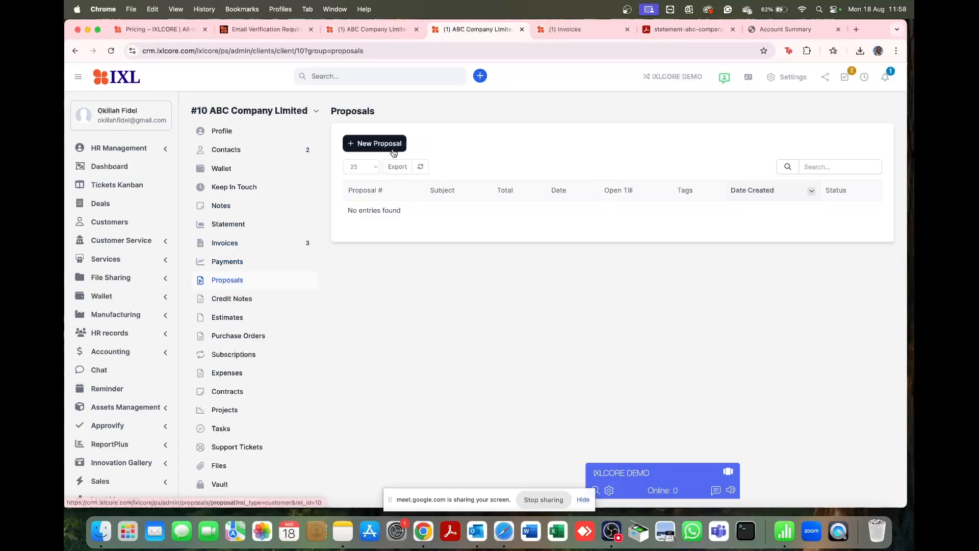
{"action": "left_click", "coordinate": [377, 148]}
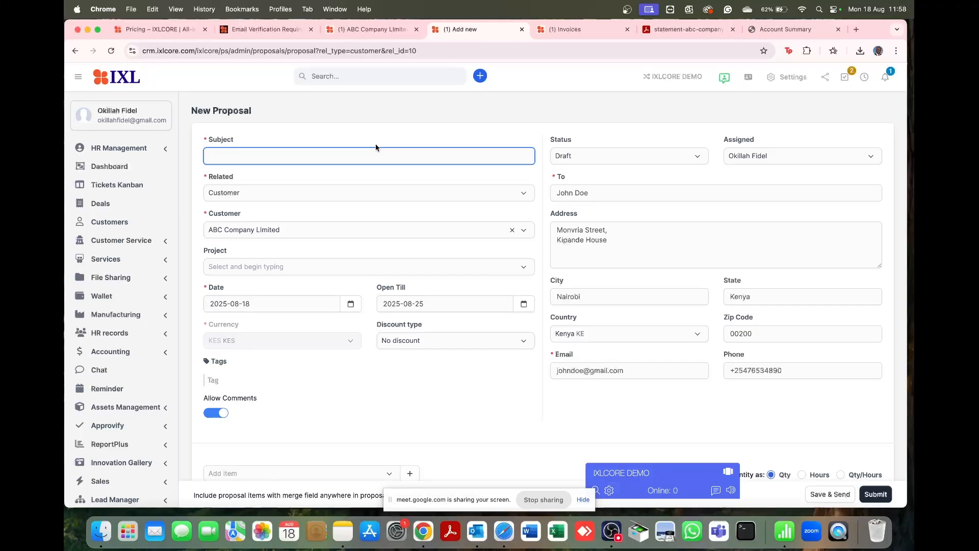
Step: Enter the subject "Website Development Proposal" and relate the proposal to a Customer, leaving the project unselected
{"action": "type", "text": "Website Development Proposal"}
{"action": "left_click", "coordinate": [335, 191]}
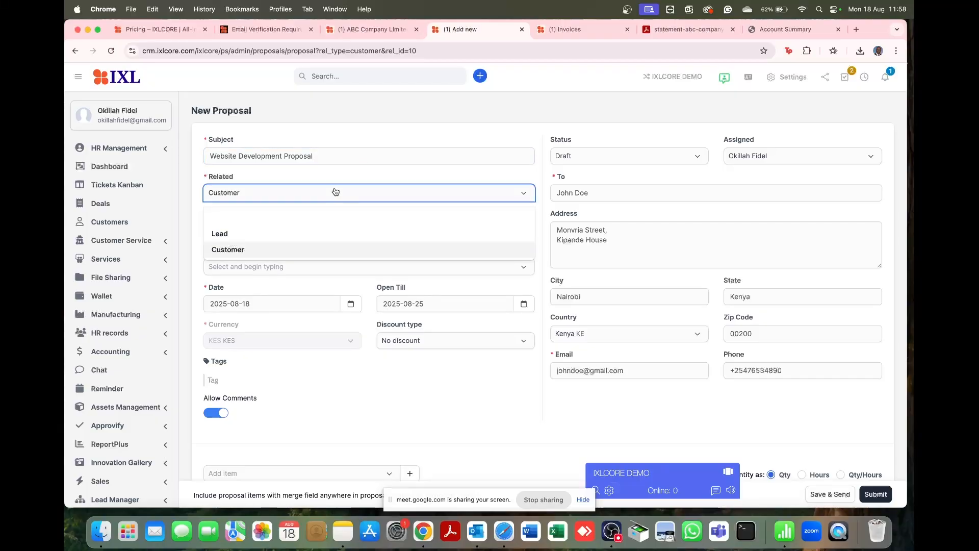
{"action": "left_click", "coordinate": [335, 191]}
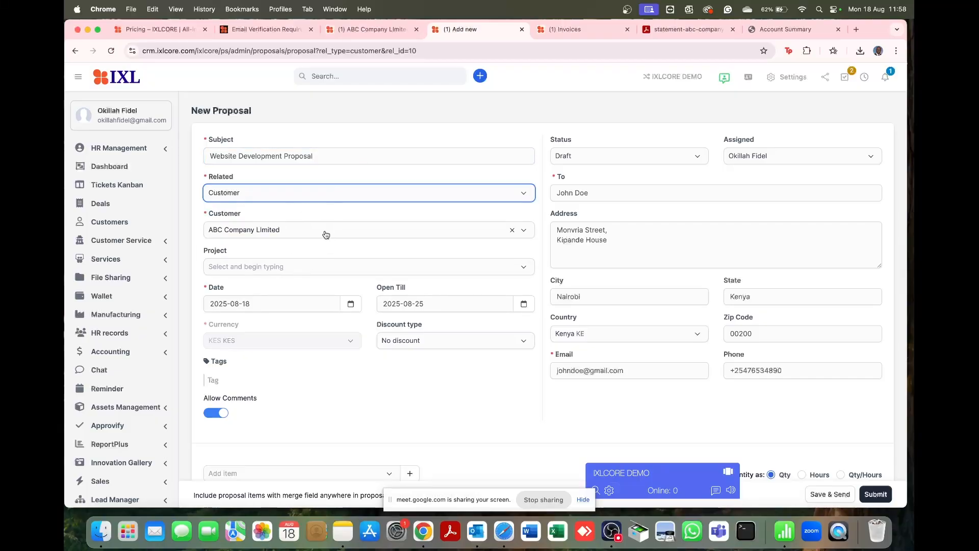
{"action": "left_click", "coordinate": [326, 199]}
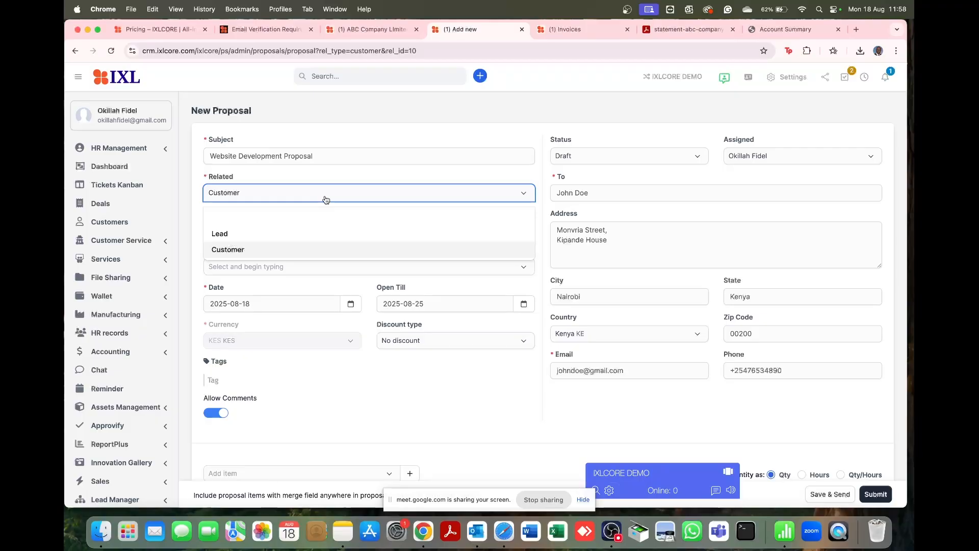
{"action": "left_click", "coordinate": [238, 250]}
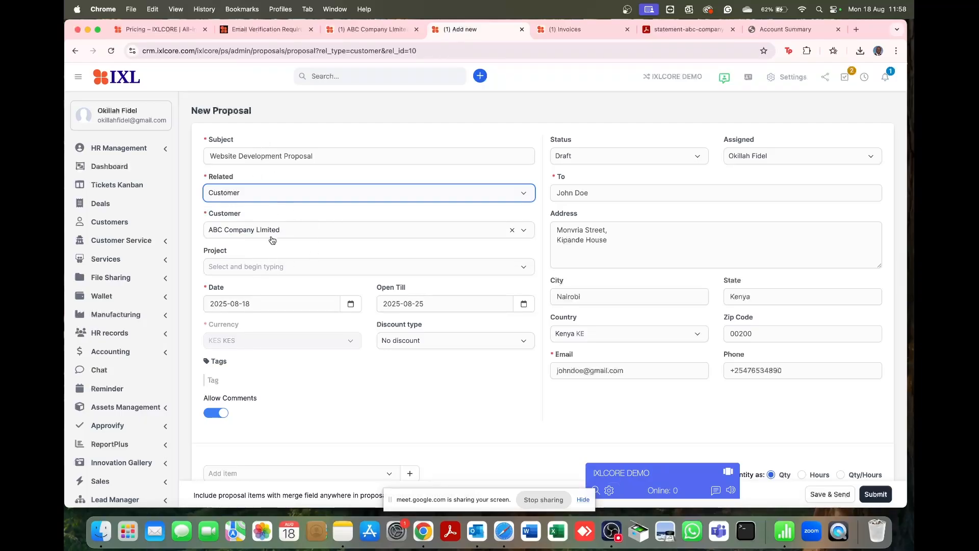
{"action": "left_click", "coordinate": [259, 271]}
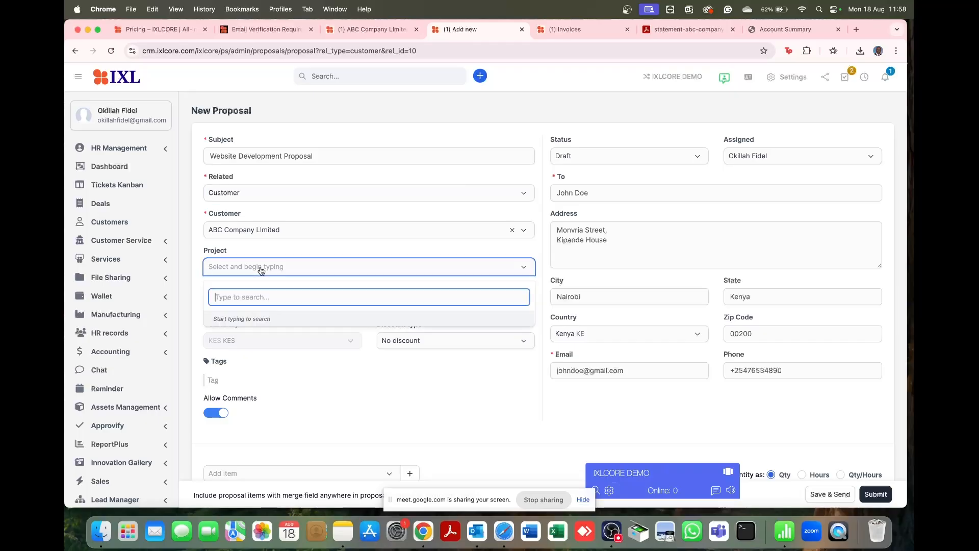
{"action": "left_click", "coordinate": [297, 251]}
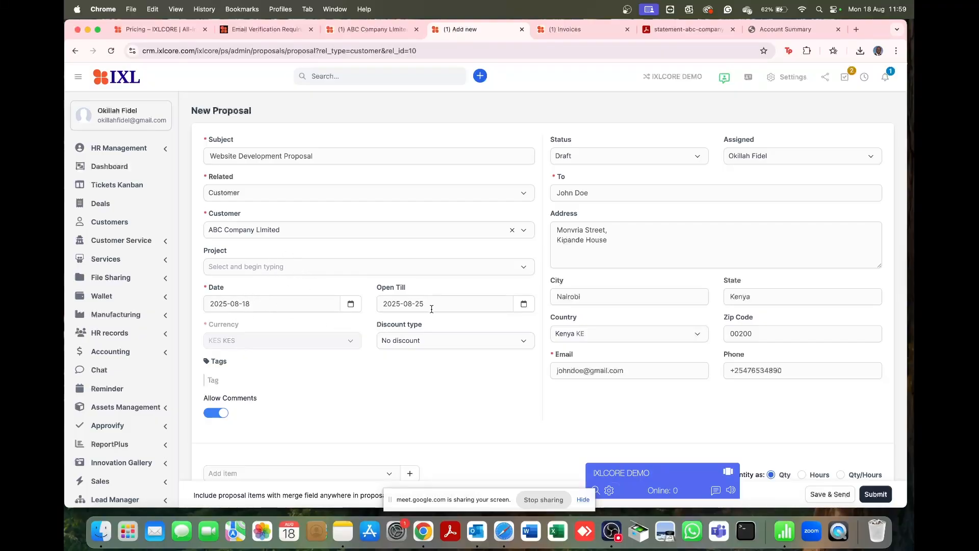
Step: Set the proposal's Open Till date to 2025-08-31
{"action": "left_click_drag", "start_coordinate": [431, 306], "coordinate": [383, 300]}
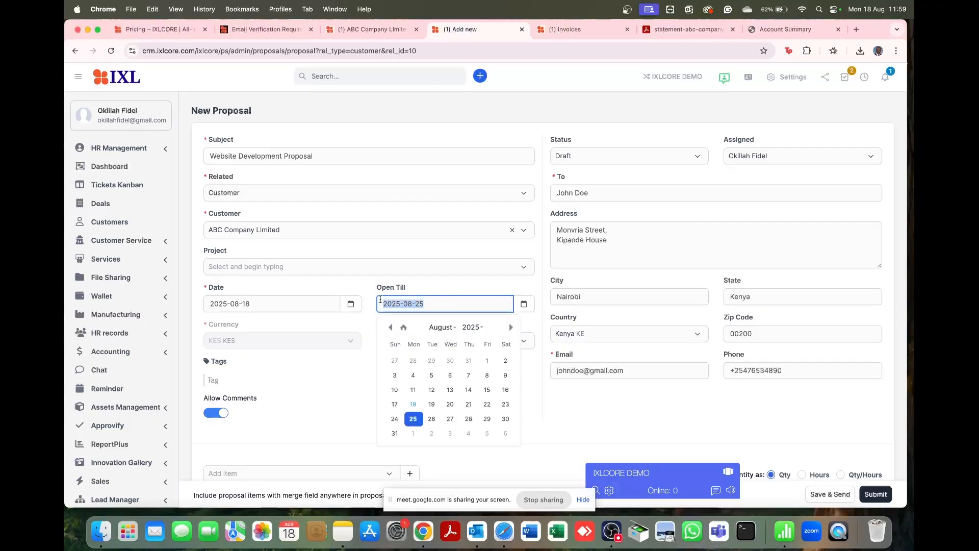
{"action": "left_click", "coordinate": [432, 291]}
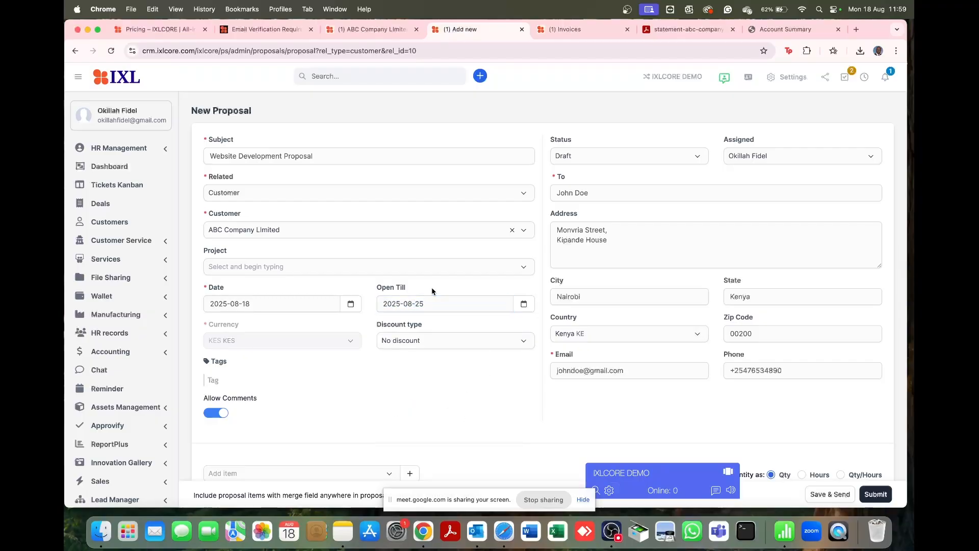
{"action": "left_click", "coordinate": [524, 305]}
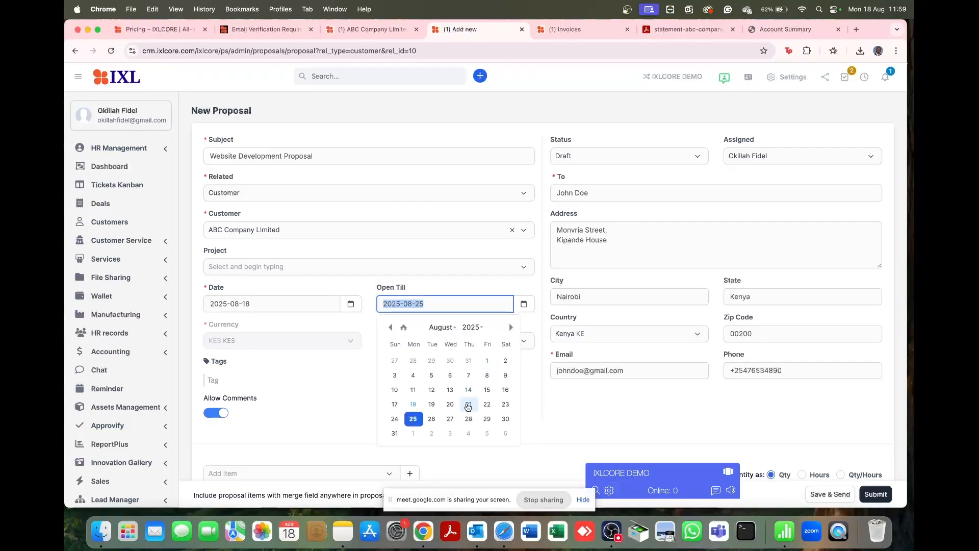
{"action": "left_click", "coordinate": [396, 433]}
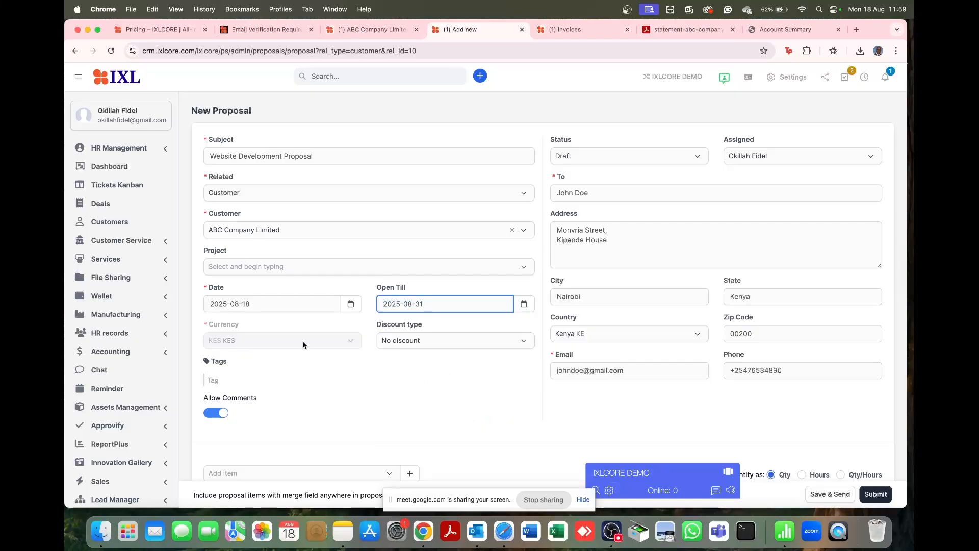
{"action": "left_click", "coordinate": [269, 339]}
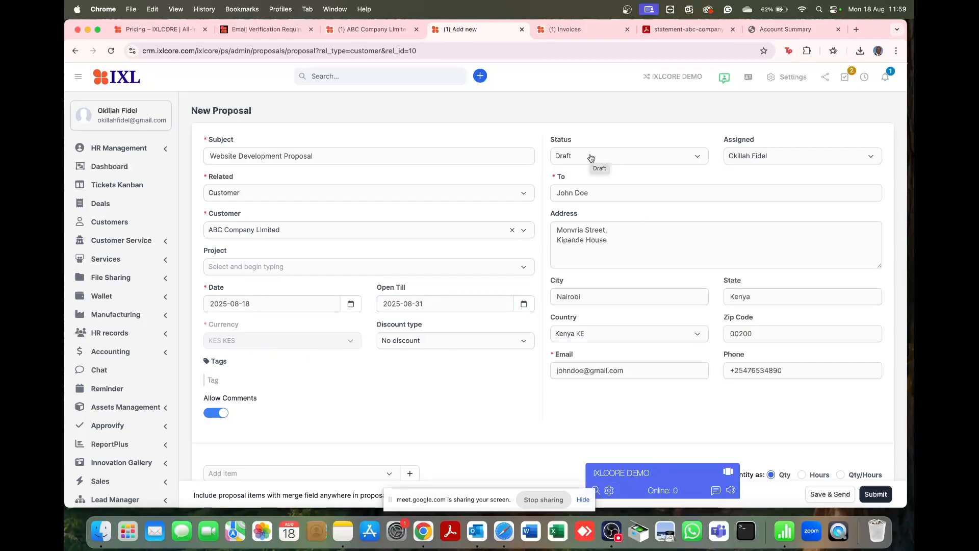
{"action": "left_click", "coordinate": [596, 196]}
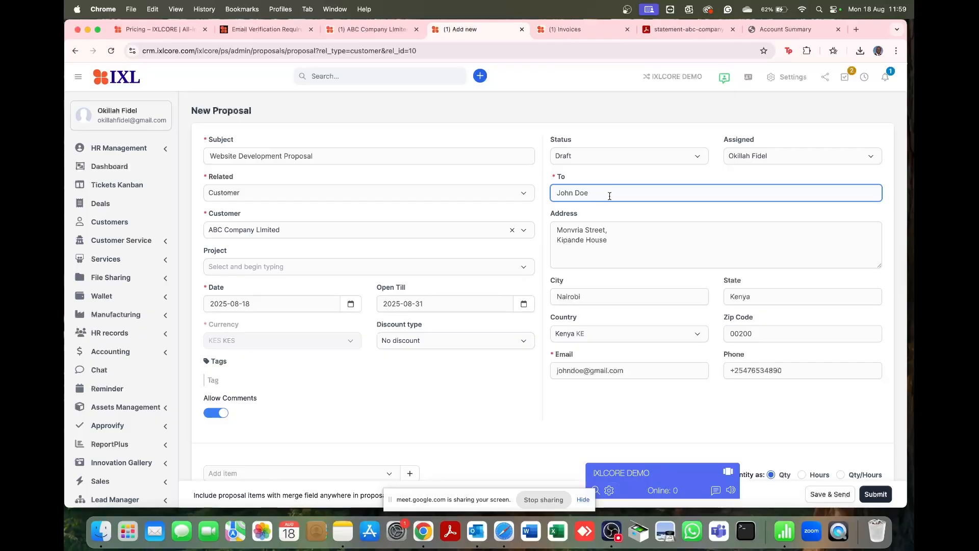
Step: Add the Websites Development item to the proposal with the description "Development of Client ABC Website"
{"action": "scroll", "coordinate": [612, 223], "scroll_direction": "down", "scroll_amount": 5}
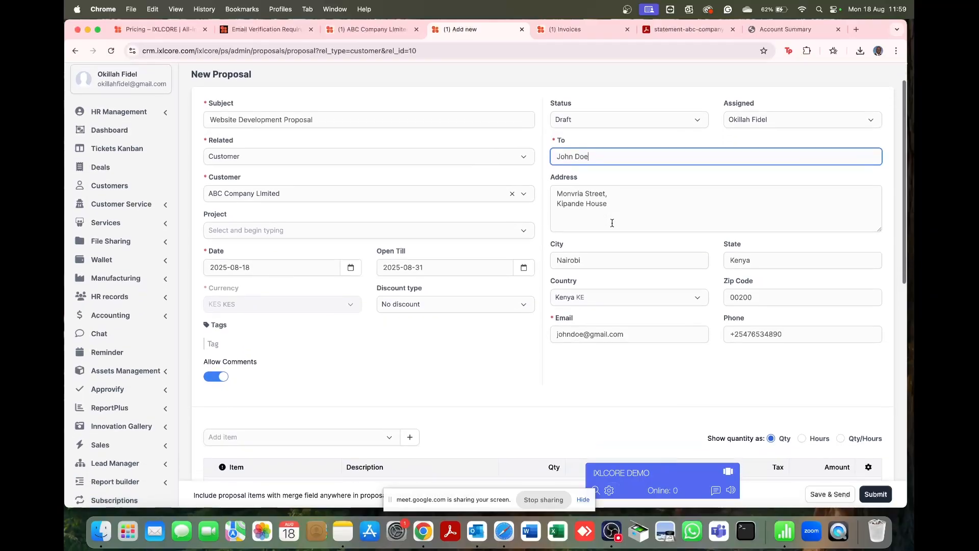
{"action": "scroll", "coordinate": [613, 223], "scroll_direction": "down", "scroll_amount": 1}
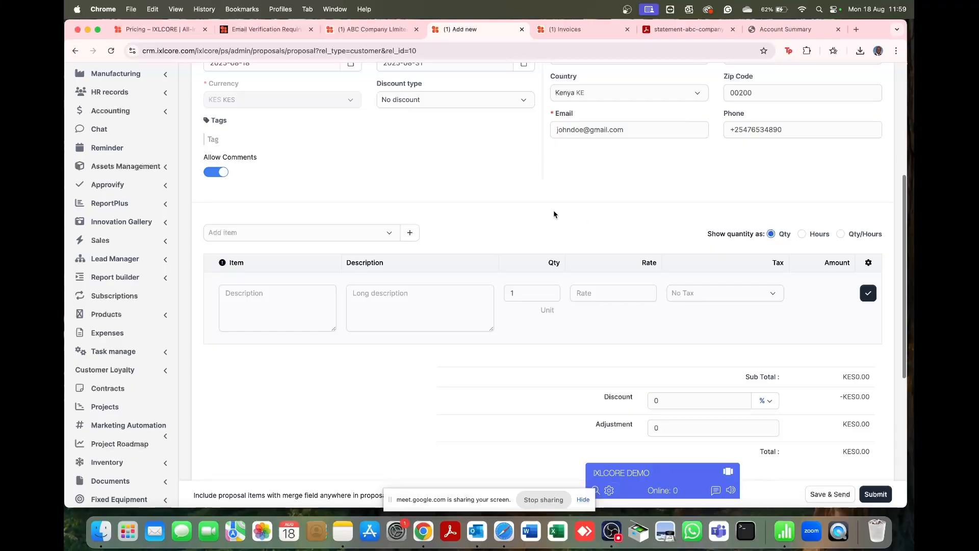
{"action": "left_click", "coordinate": [390, 231]}
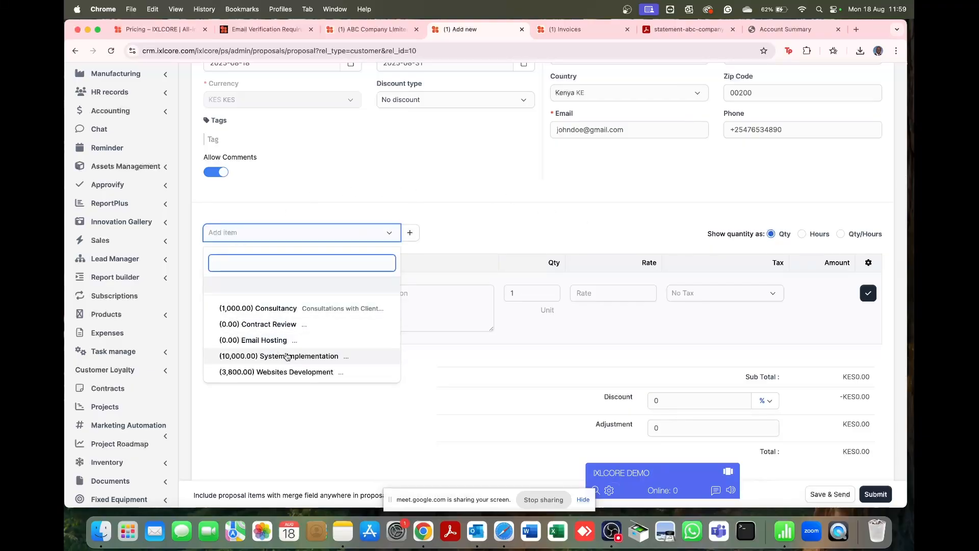
{"action": "left_click", "coordinate": [294, 370]}
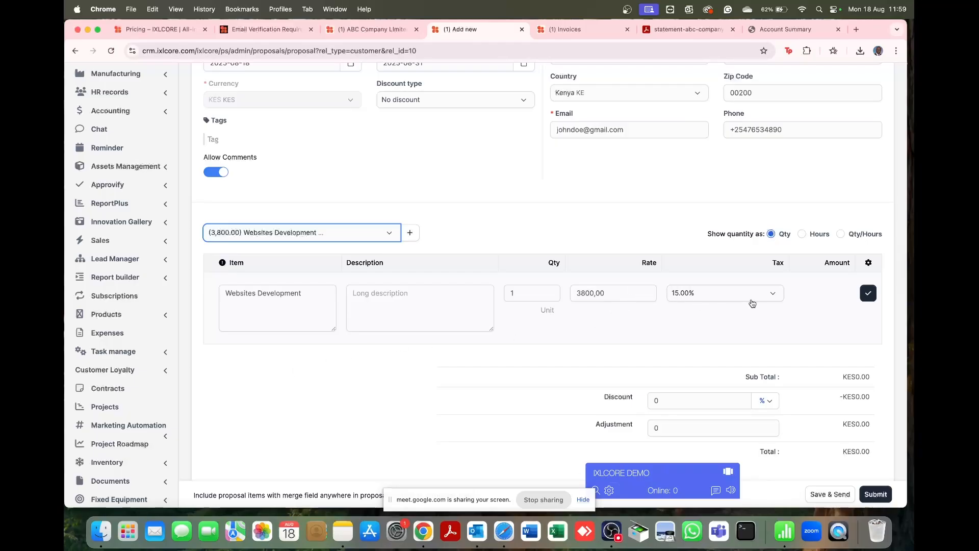
{"action": "left_click", "coordinate": [773, 295]}
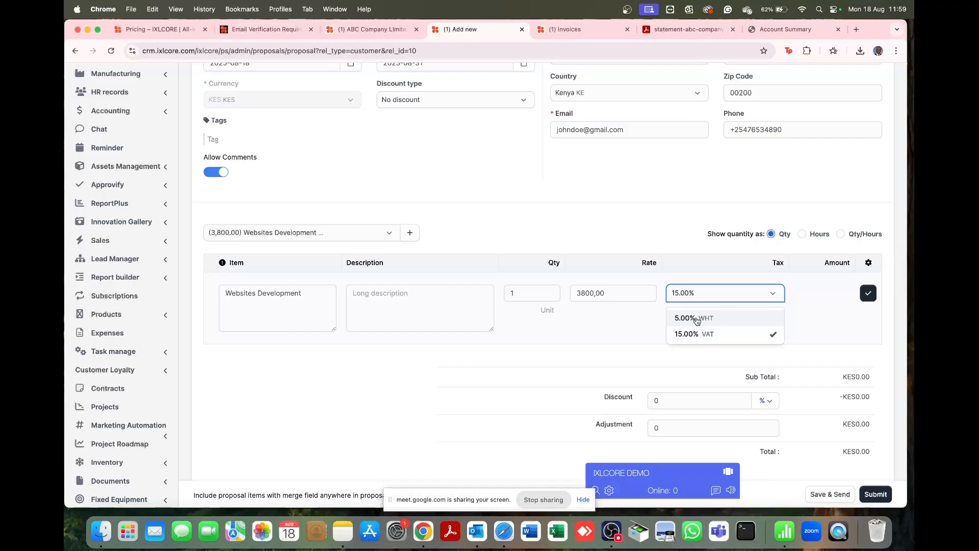
{"action": "left_click", "coordinate": [630, 324]}
{"action": "left_click", "coordinate": [405, 304]}
{"action": "type", "text": "Development o"}
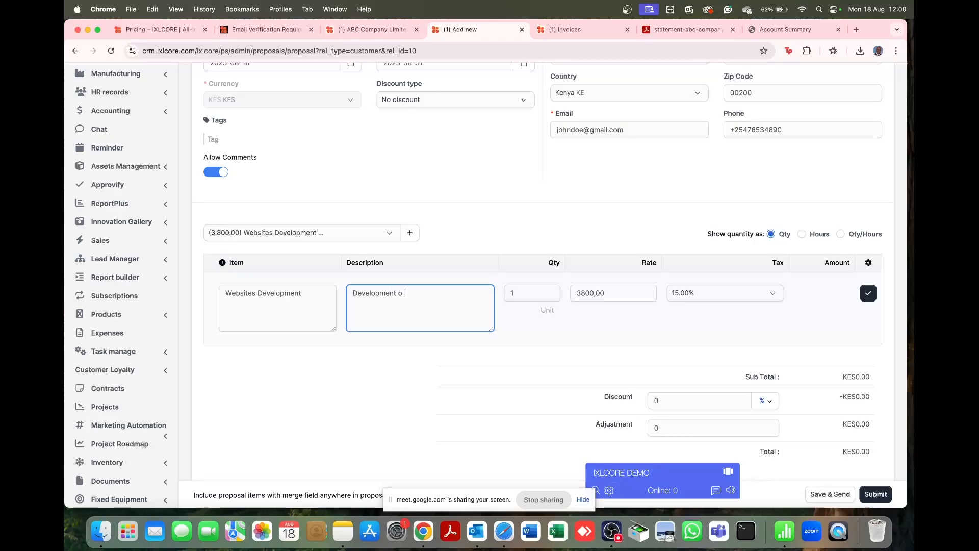
{"action": "type", "text": "f Client ABC Website"}
{"action": "left_click", "coordinate": [868, 295]}
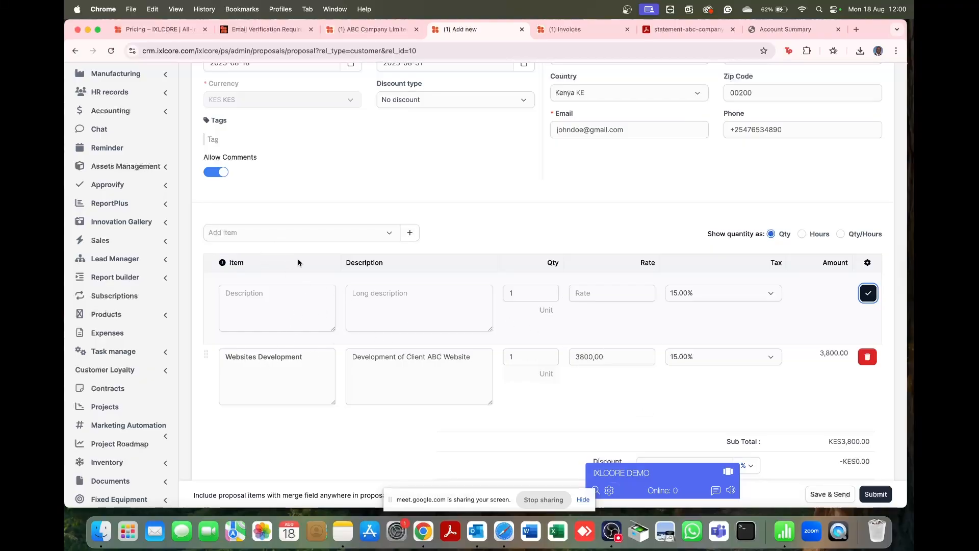
Step: Add the Email Hosting item to the proposal with a rate of 1000
{"action": "left_click", "coordinate": [392, 234]}
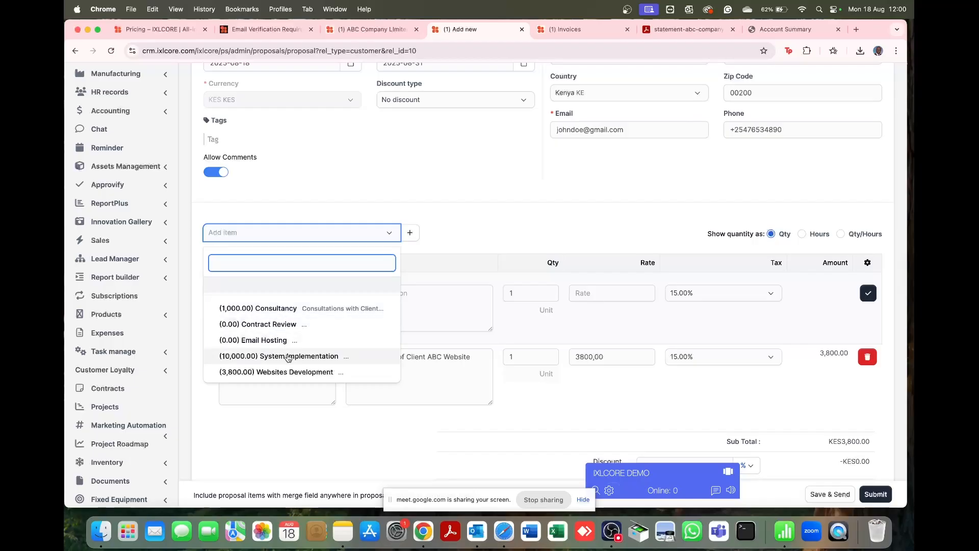
{"action": "left_click", "coordinate": [268, 346]}
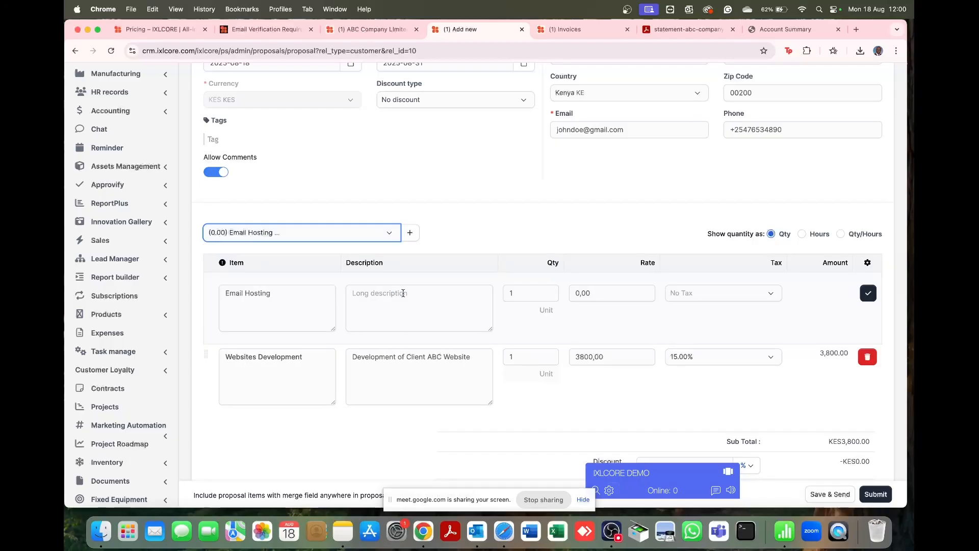
{"action": "left_click", "coordinate": [610, 294]}
{"action": "key", "text": "BackSpace"}
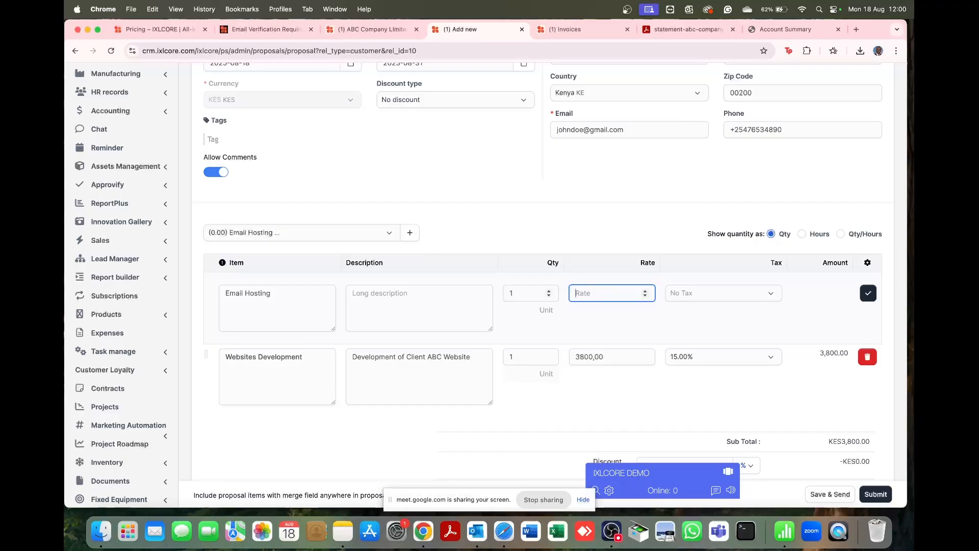
{"action": "type", "text": "1000"}
{"action": "left_click", "coordinate": [660, 328]}
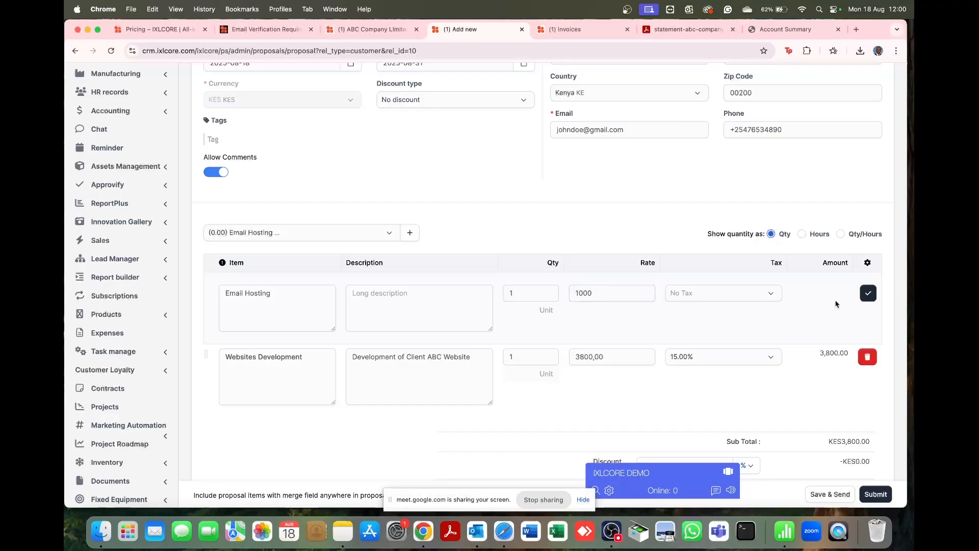
{"action": "left_click", "coordinate": [868, 292]}
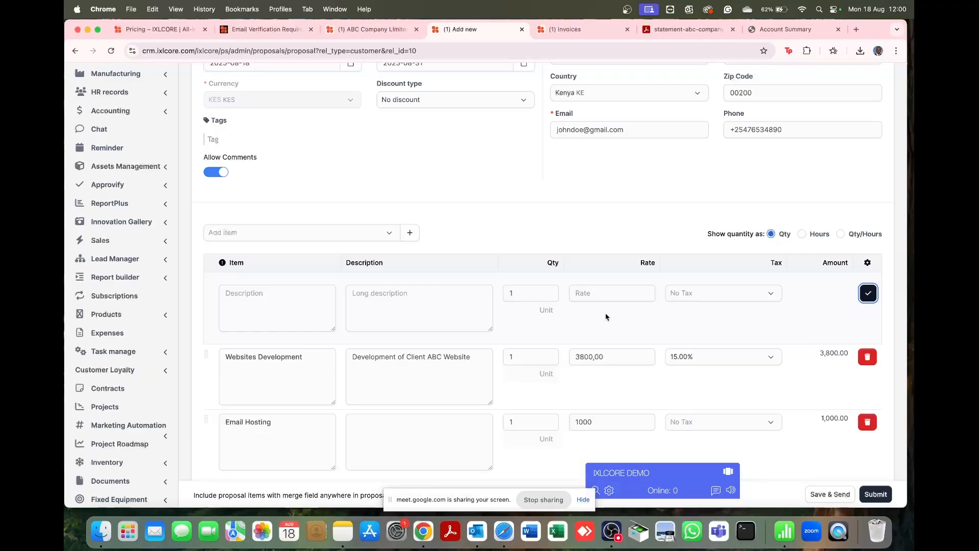
Step: Add the Contract Review item to the proposal with a rate of 50000
{"action": "left_click", "coordinate": [284, 235]}
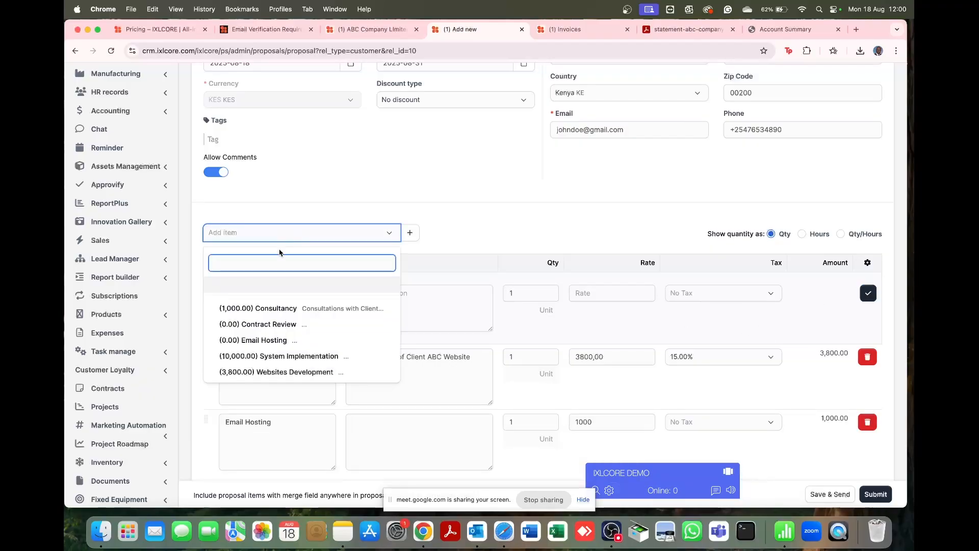
{"action": "left_click", "coordinate": [258, 325]}
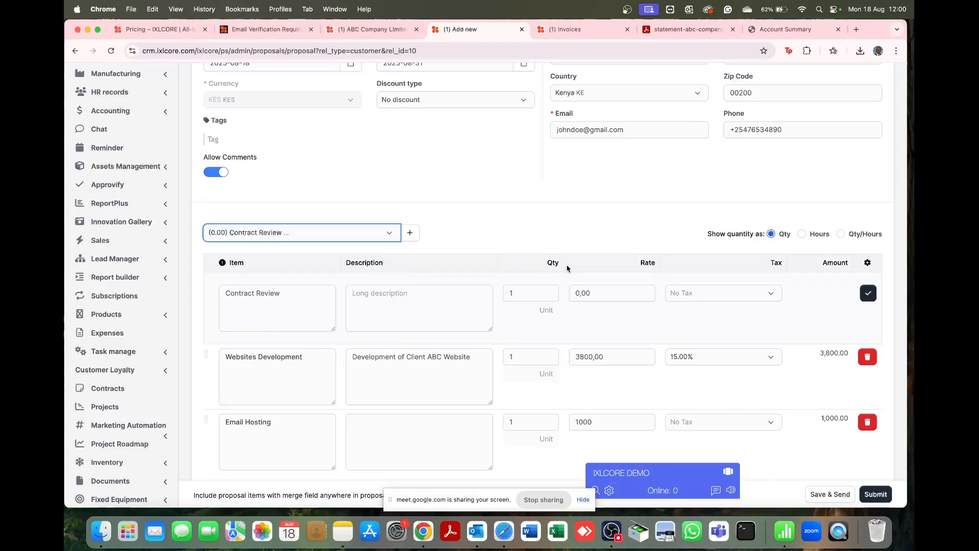
{"action": "double_click", "coordinate": [586, 293]}
{"action": "type", "text": "50000"}
{"action": "left_click", "coordinate": [753, 344]}
{"action": "left_click", "coordinate": [869, 296]}
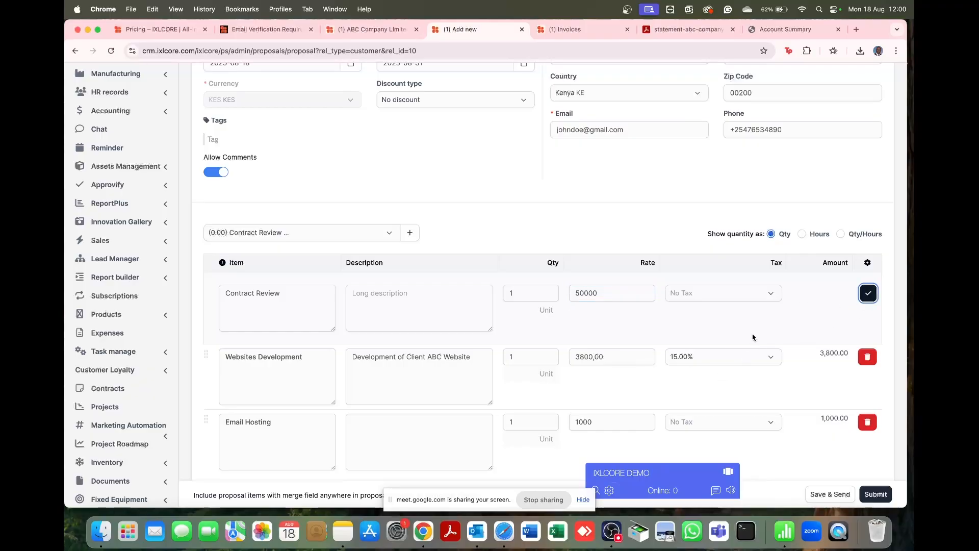
Step: Submit the completed proposal without sending it to the customer
{"action": "scroll", "coordinate": [753, 337], "scroll_direction": "down", "scroll_amount": 3}
{"action": "scroll", "coordinate": [753, 337], "scroll_direction": "down", "scroll_amount": 3}
{"action": "scroll", "coordinate": [744, 360], "scroll_direction": "down", "scroll_amount": 4}
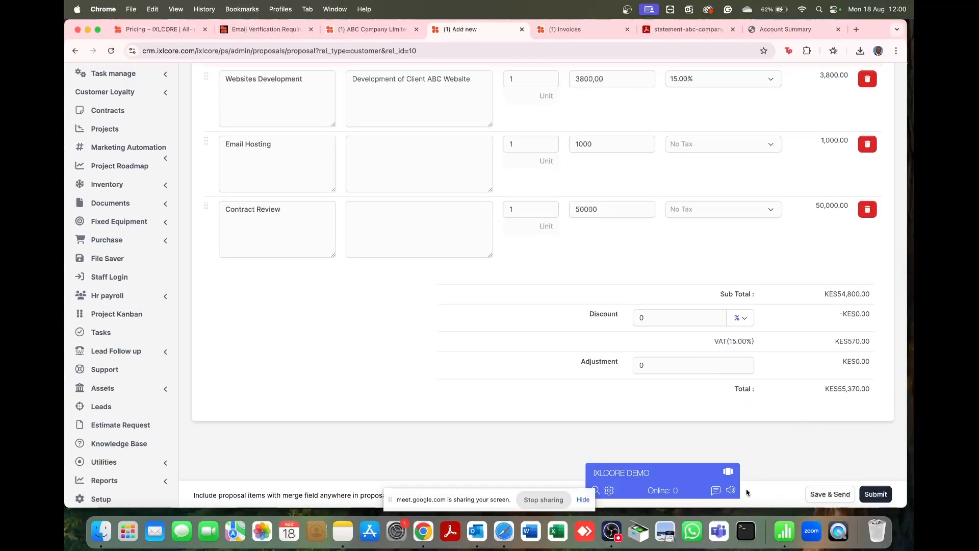
{"action": "left_click", "coordinate": [874, 495]}
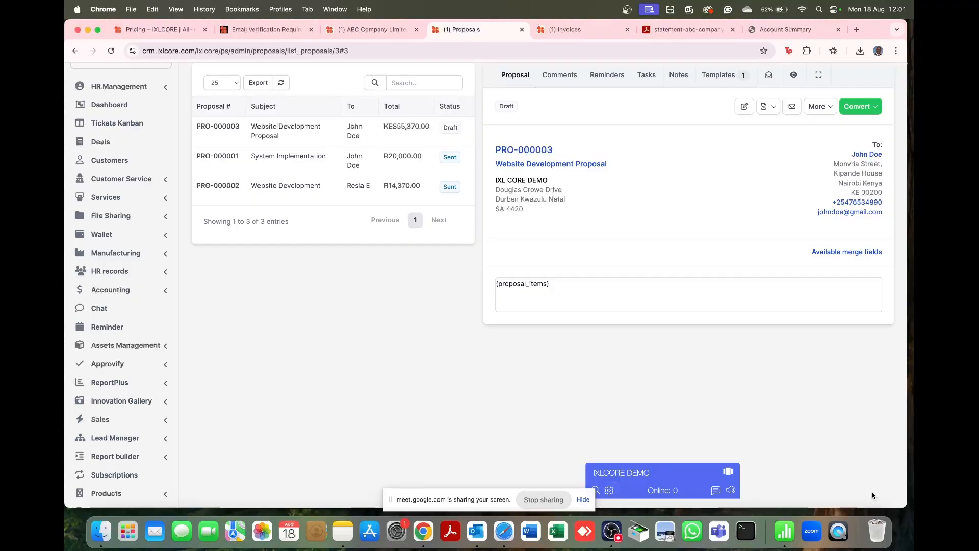
Step: View the Website Development Proposal as a PDF, check its line items and totals, and return to the proposal
{"action": "left_click", "coordinate": [770, 107]}
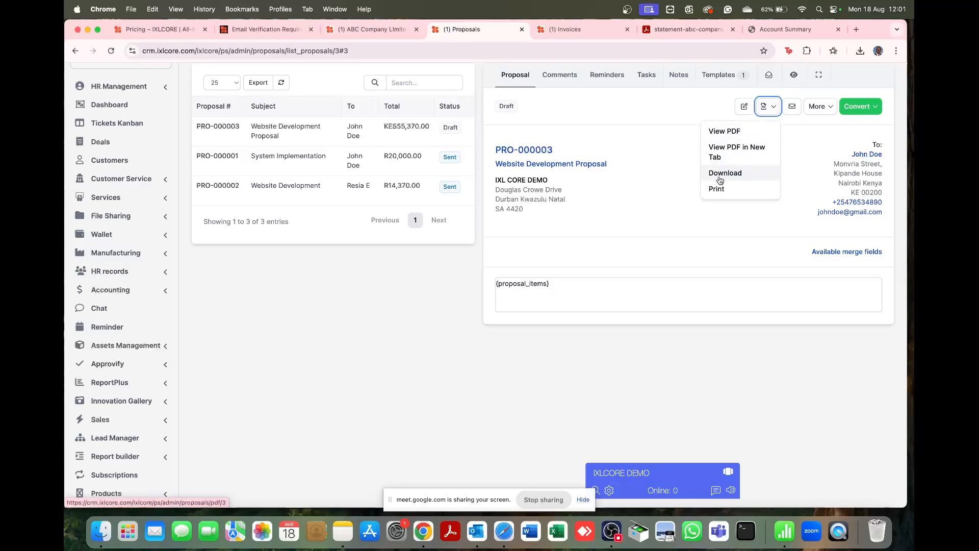
{"action": "left_click", "coordinate": [725, 132]}
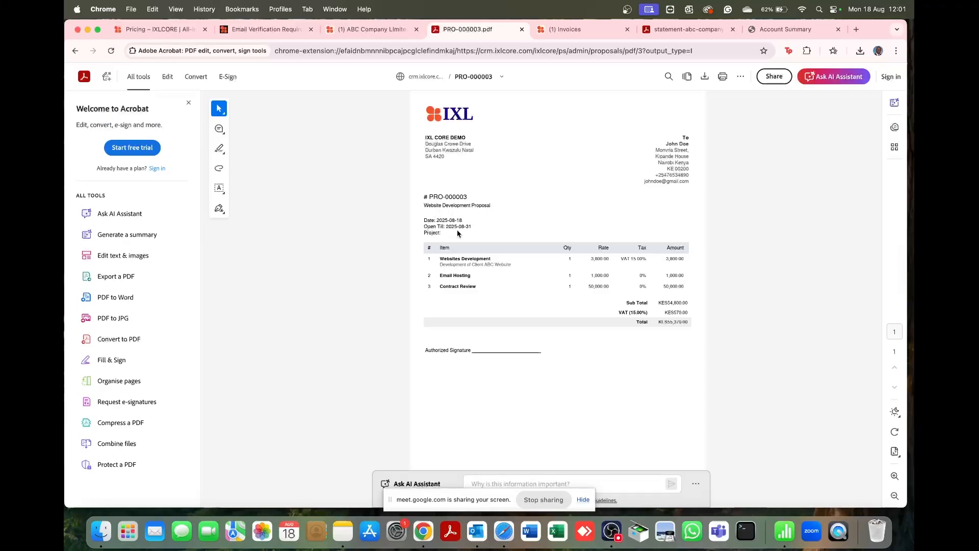
{"action": "mouse_move", "coordinate": [458, 229]}
{"action": "left_mouse_down"}
{"action": "mouse_move", "coordinate": [459, 260]}
{"action": "mouse_move", "coordinate": [643, 291]}
{"action": "mouse_move", "coordinate": [660, 332]}
{"action": "left_mouse_up"}
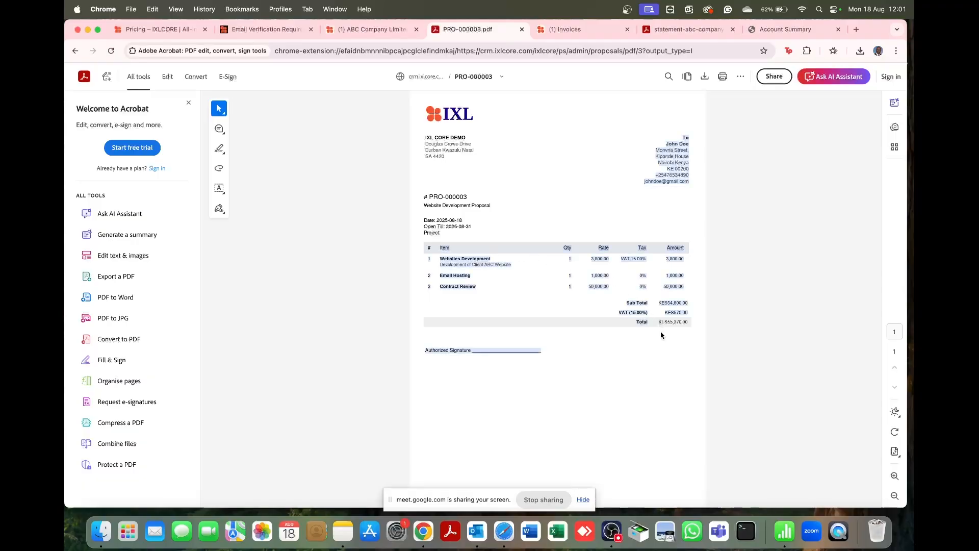
{"action": "left_click", "coordinate": [671, 330]}
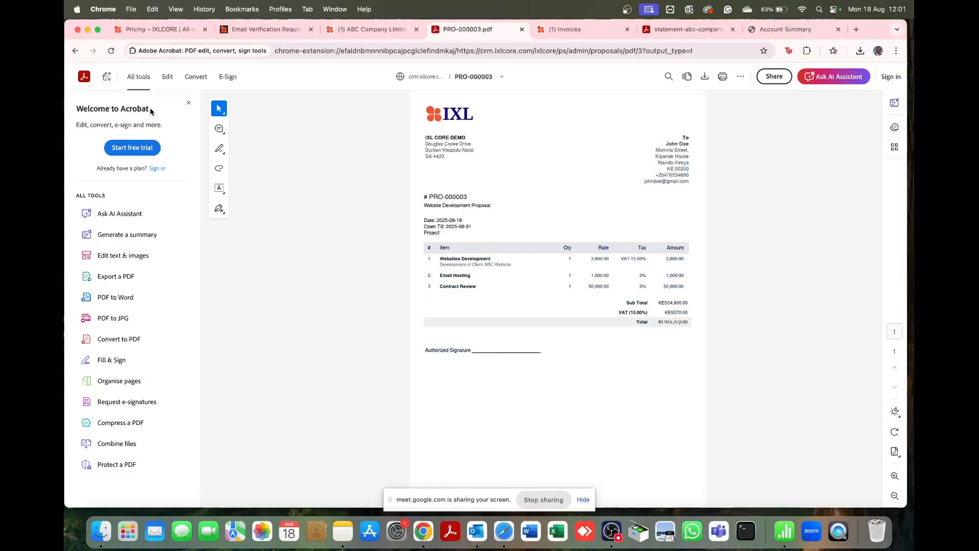
{"action": "left_click", "coordinate": [76, 51]}
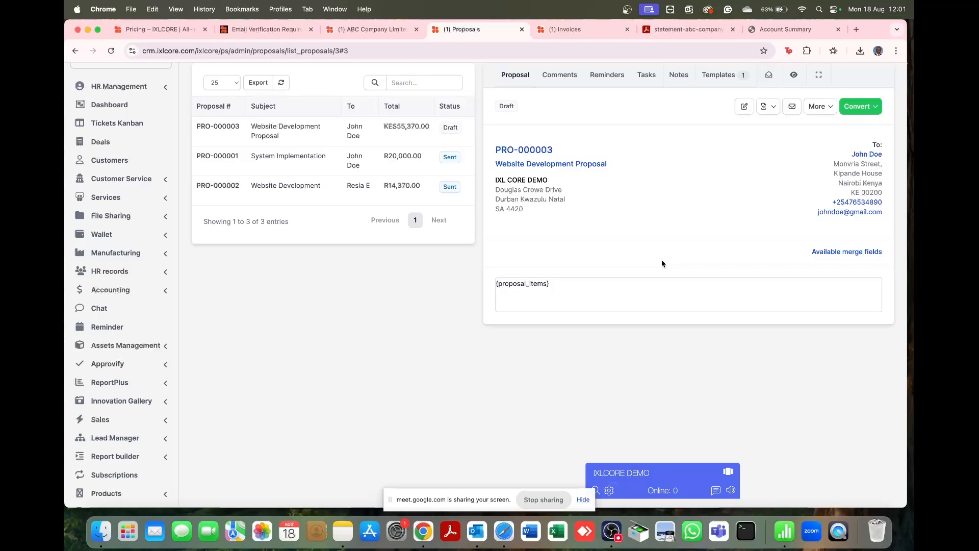
Step: Insert blank lines above the {proposal_items} placeholder in the proposal body and start the greeting with "Dear"
{"action": "left_click", "coordinate": [568, 283]}
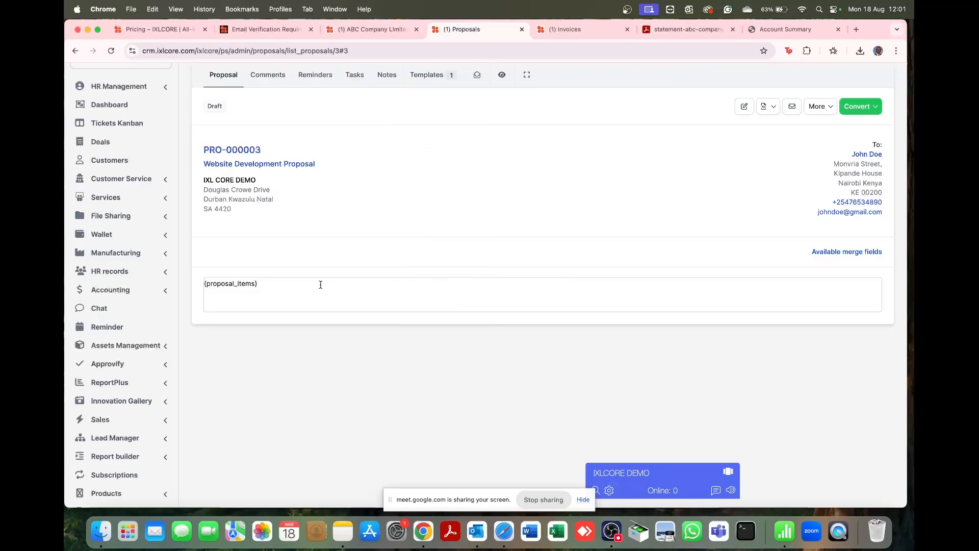
{"action": "left_click", "coordinate": [204, 284]}
{"action": "key", "text": "Return"}
{"action": "key", "text": "Return"}
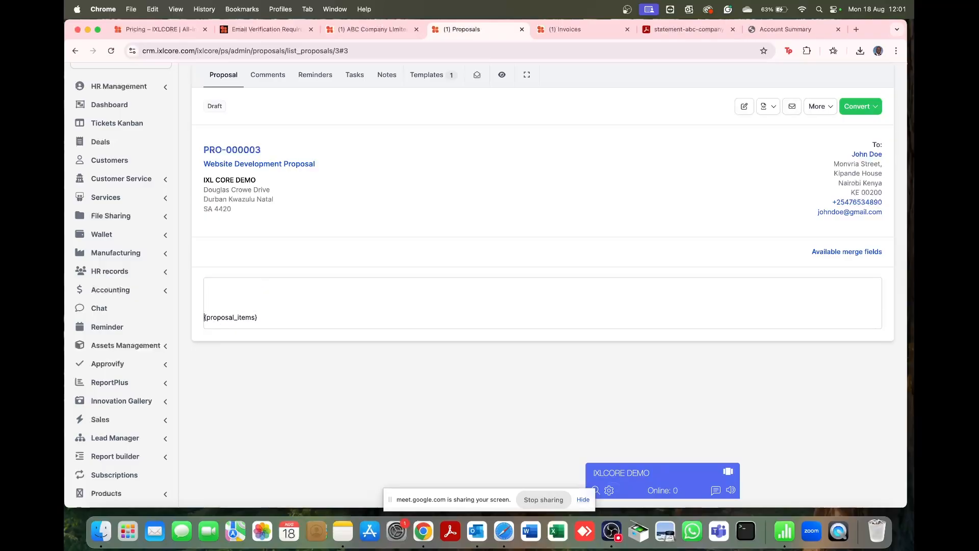
{"action": "left_click", "coordinate": [211, 285]}
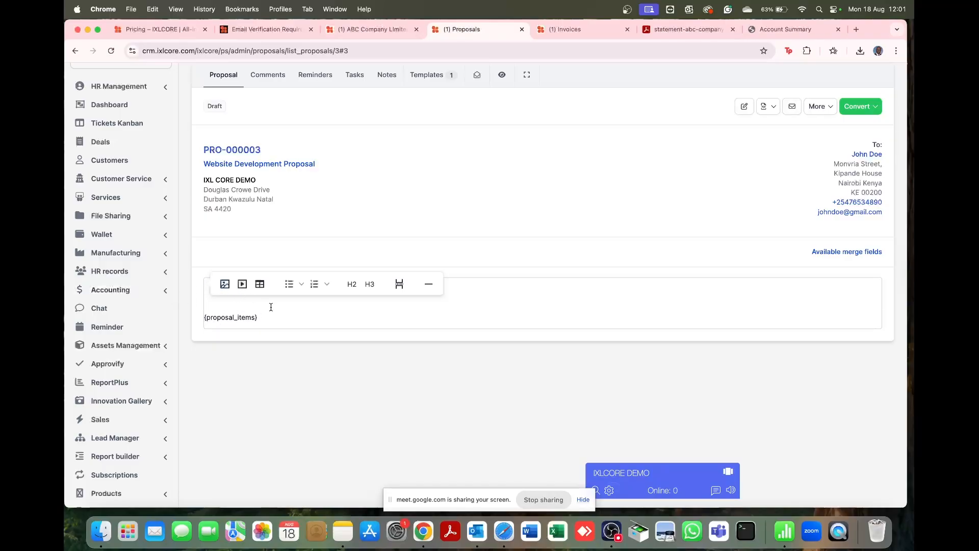
{"action": "type", "text": "Dear"}
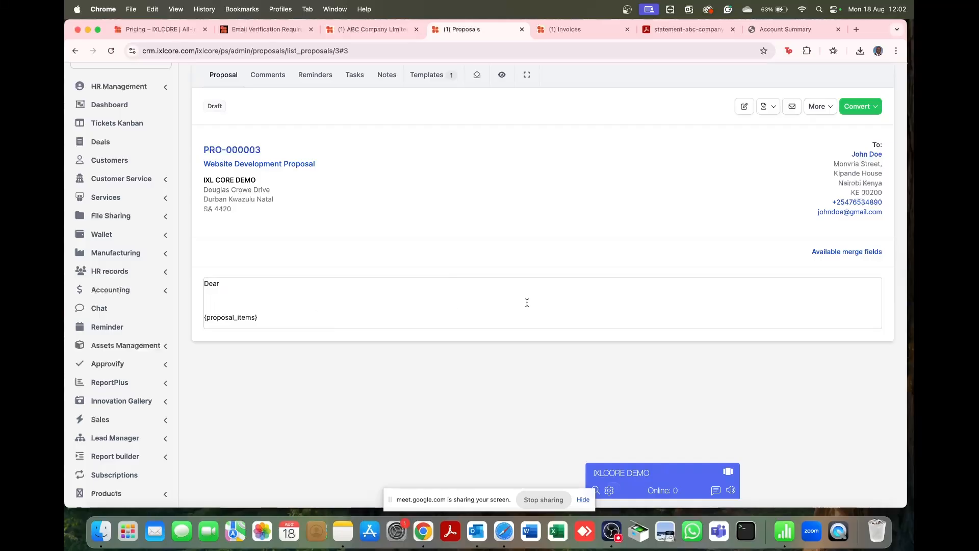
Step: Show the available merge fields and look through them for one that suits the greeting
{"action": "left_click", "coordinate": [842, 256]}
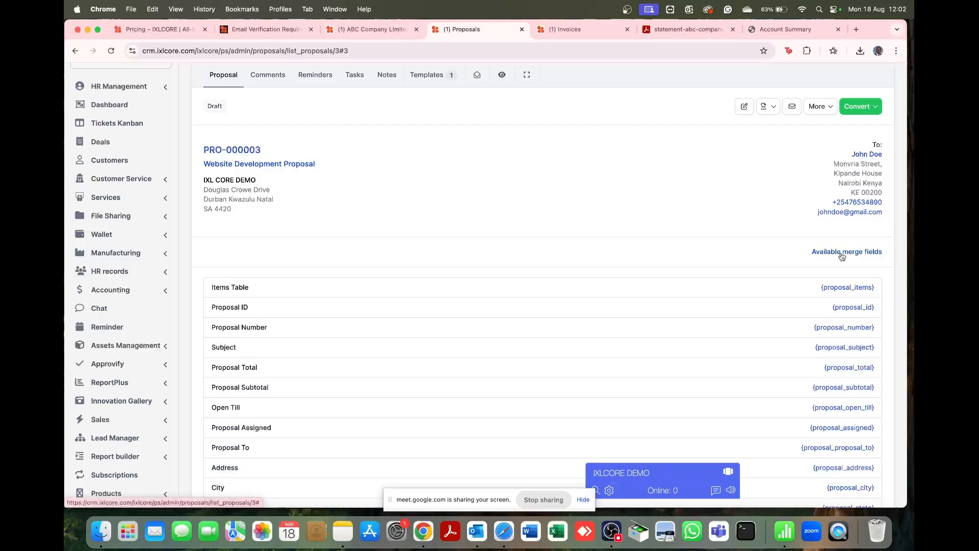
{"action": "scroll", "coordinate": [838, 337], "scroll_direction": "down", "scroll_amount": 5}
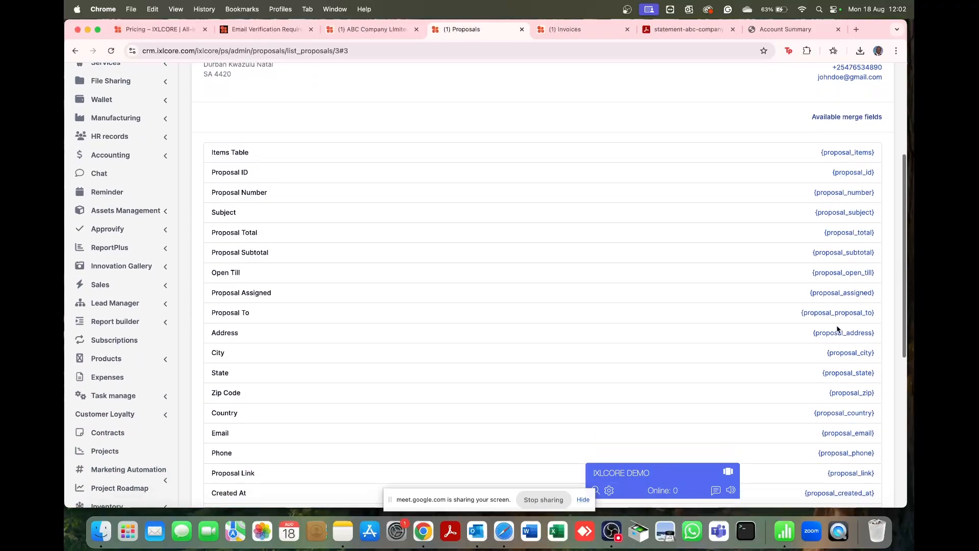
{"action": "scroll", "coordinate": [472, 340], "scroll_direction": "down", "scroll_amount": 2}
{"action": "scroll", "coordinate": [471, 340], "scroll_direction": "down", "scroll_amount": 7}
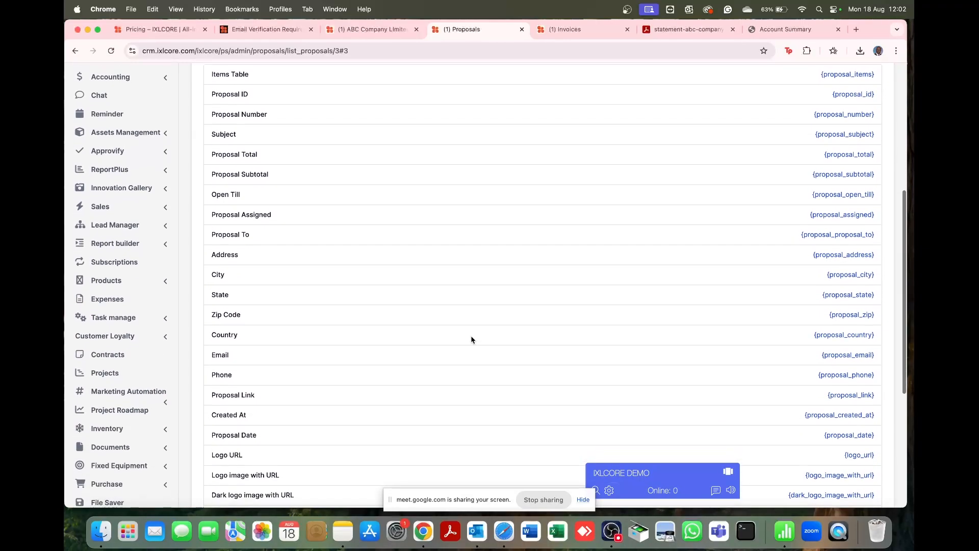
{"action": "scroll", "coordinate": [471, 340], "scroll_direction": "down", "scroll_amount": 5}
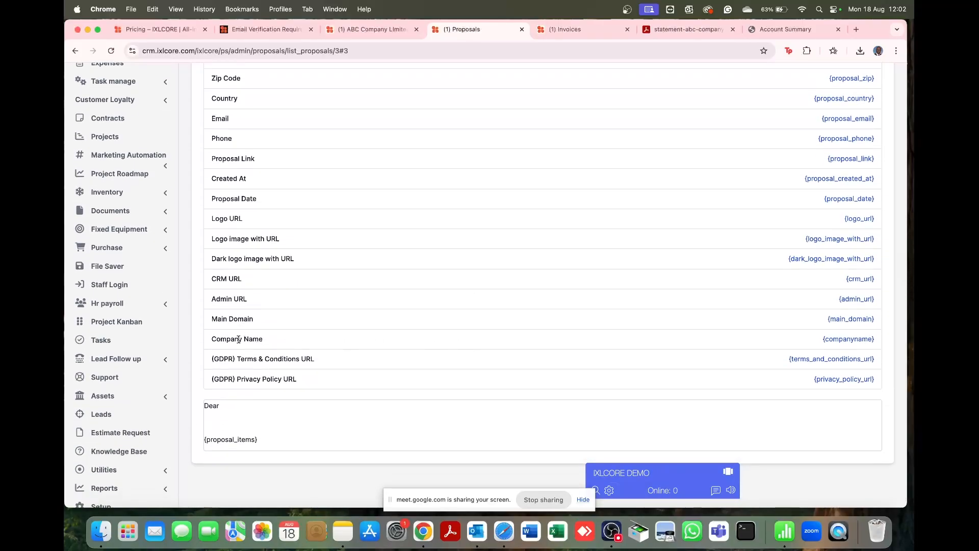
{"action": "scroll", "coordinate": [292, 336], "scroll_direction": "up", "scroll_amount": 5}
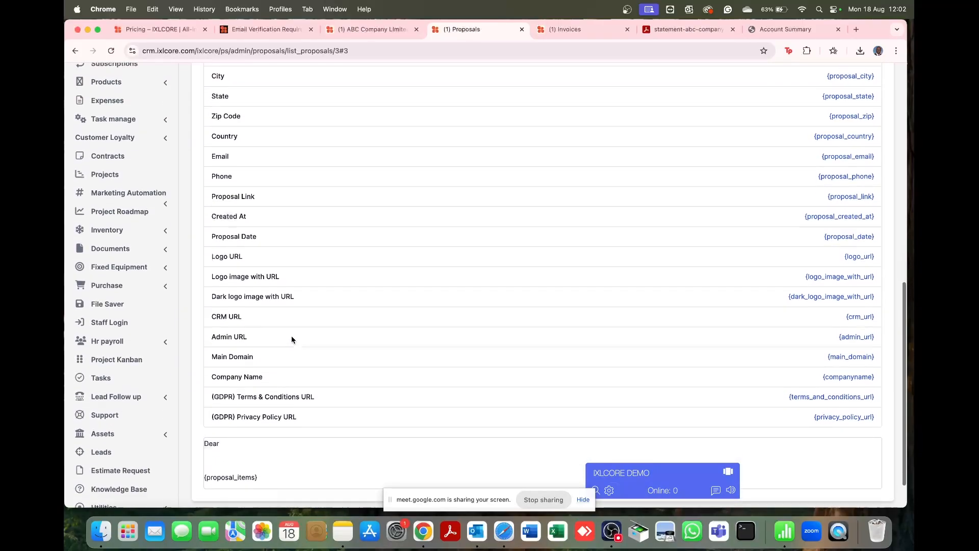
{"action": "scroll", "coordinate": [291, 270], "scroll_direction": "up", "scroll_amount": 5}
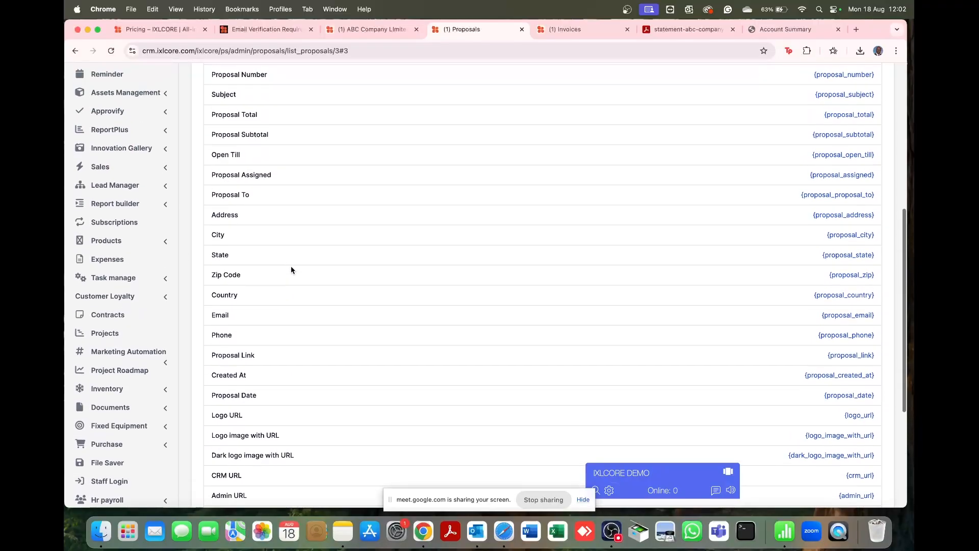
{"action": "scroll", "coordinate": [291, 269], "scroll_direction": "up", "scroll_amount": 2}
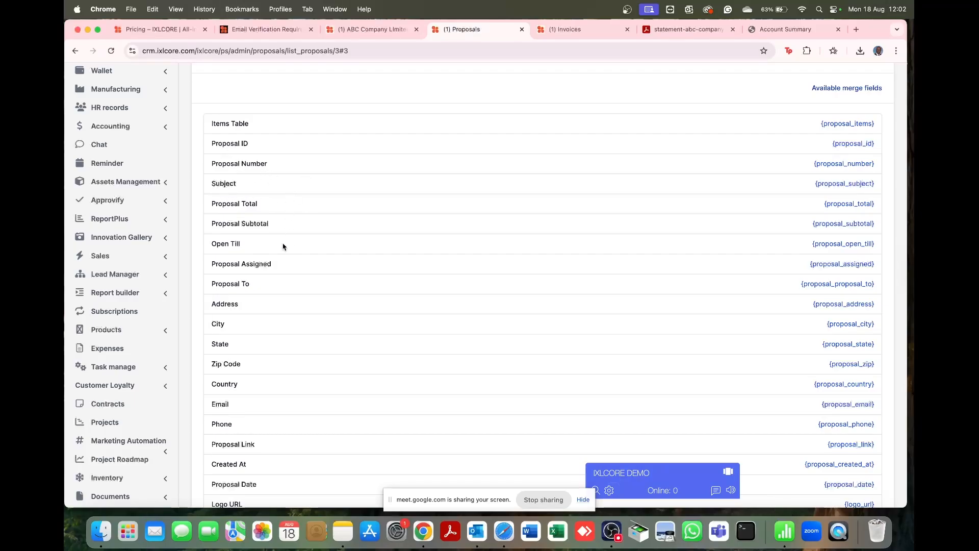
{"action": "scroll", "coordinate": [281, 274], "scroll_direction": "down", "scroll_amount": 7}
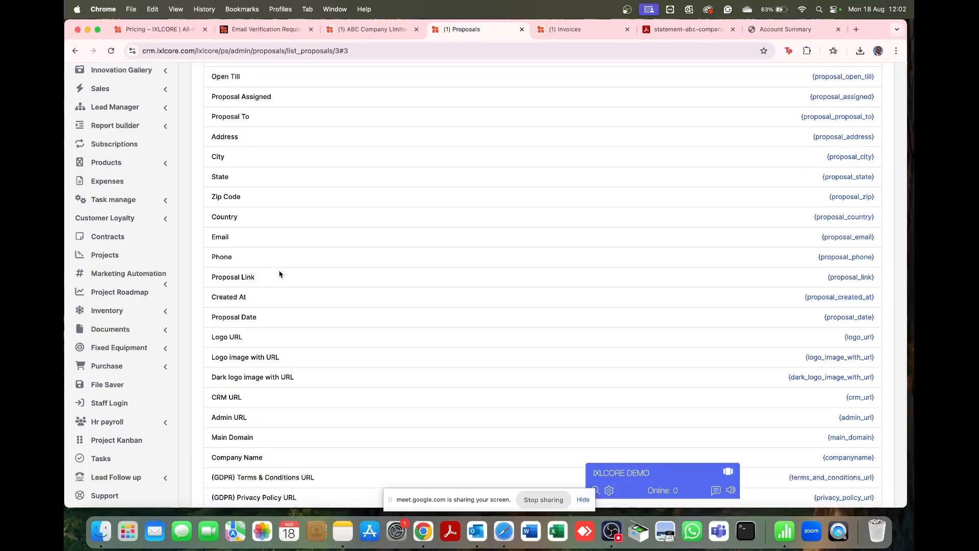
{"action": "scroll", "coordinate": [279, 275], "scroll_direction": "down", "scroll_amount": 5}
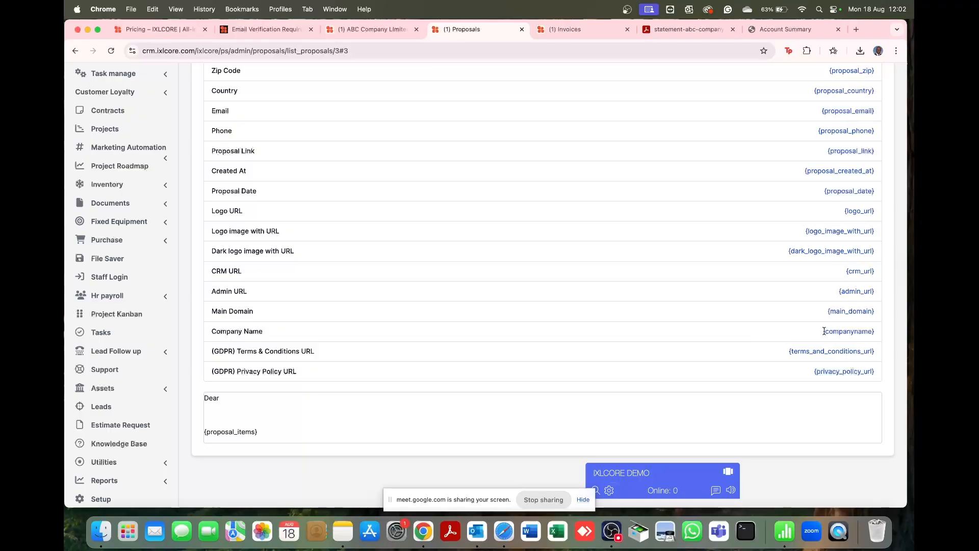
Step: Copy the {companyname} merge field into the greeting after "Dear" and end the line with a comma
{"action": "mouse_move", "coordinate": [878, 332]}
{"action": "left_mouse_down"}
{"action": "mouse_move", "coordinate": [862, 332]}
{"action": "mouse_move", "coordinate": [874, 333]}
{"action": "left_mouse_up"}
{"action": "key", "text": "cmd+c"}
{"action": "left_click", "coordinate": [877, 331]}
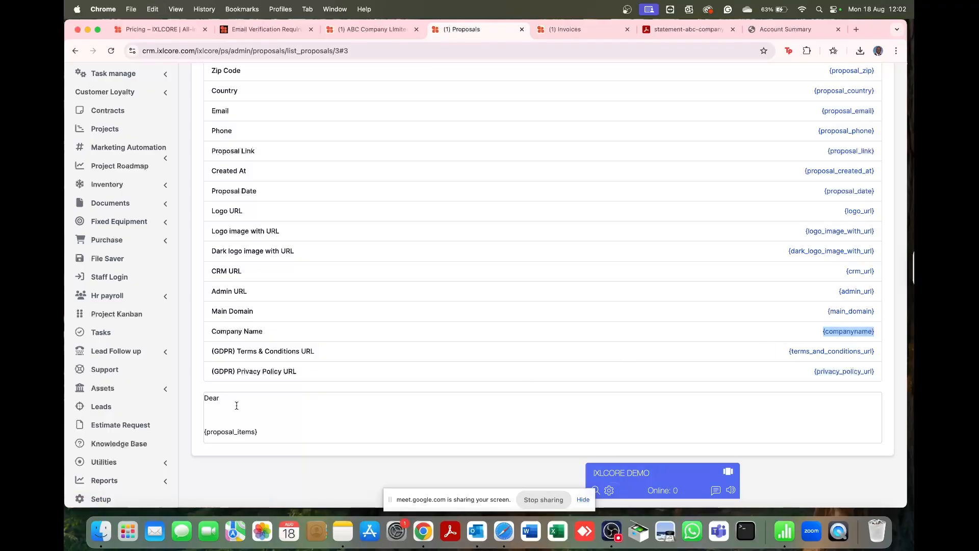
{"action": "left_click", "coordinate": [222, 399]}
{"action": "key", "text": "cmd+v"}
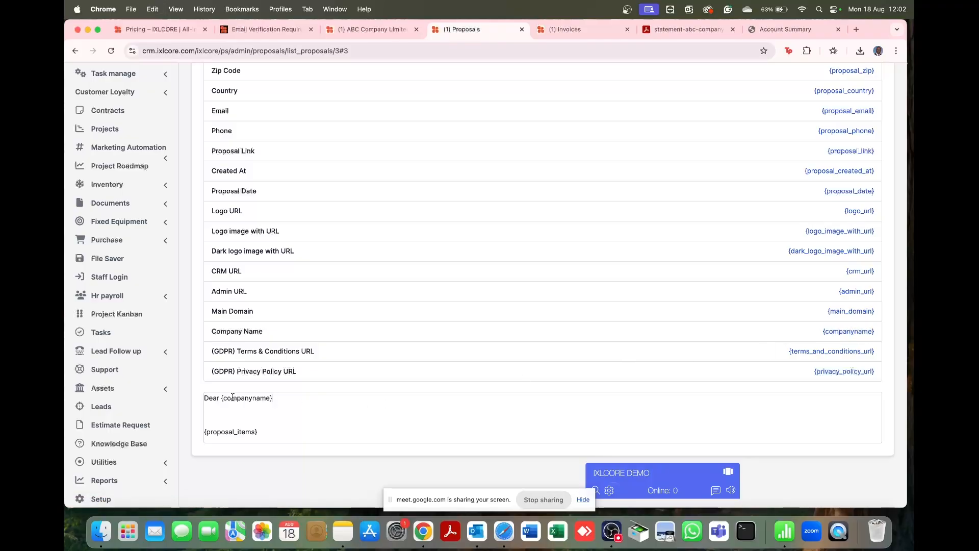
{"action": "type", "text": ","}
Step: Add a line reading "Introduction" below the greeting
{"action": "key", "text": "Return"}
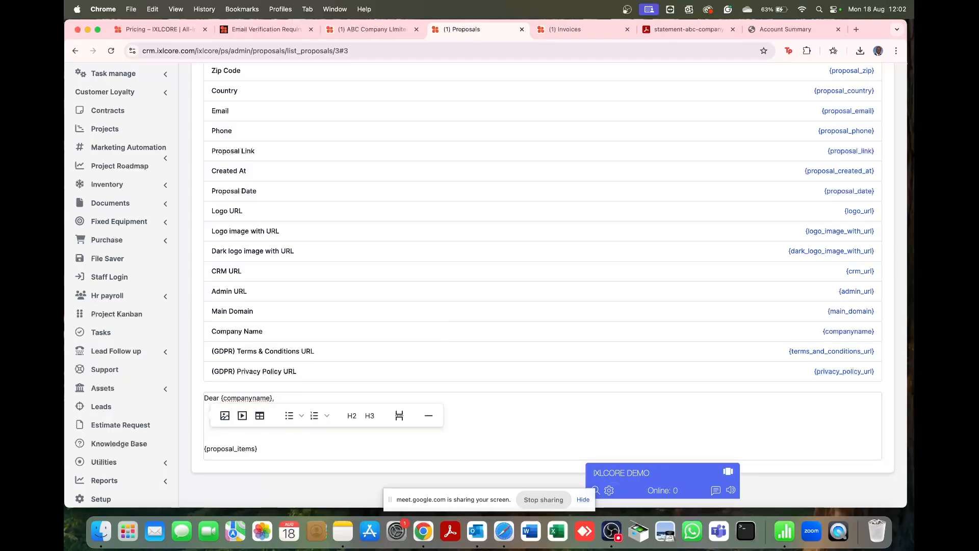
{"action": "type", "text": "Introduction"}
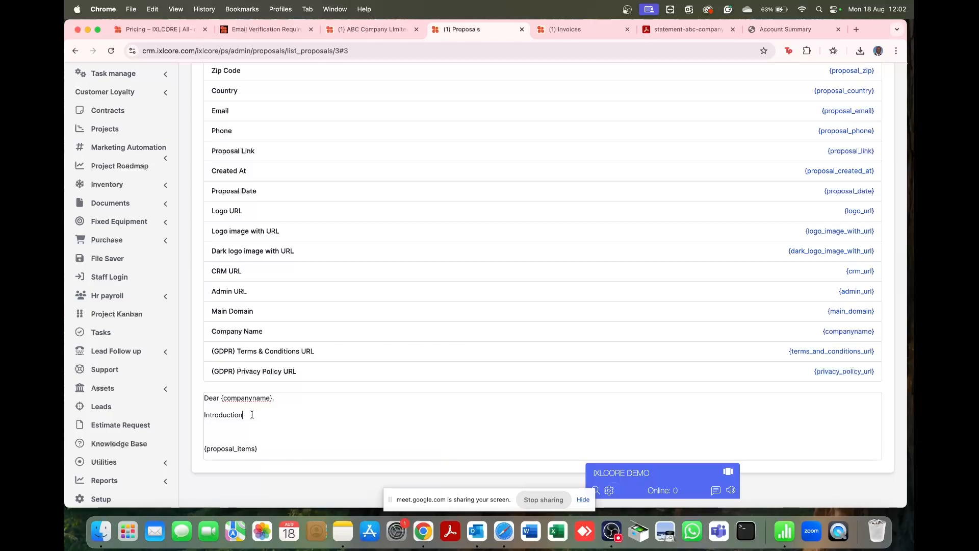
{"action": "left_click_drag", "start_coordinate": [252, 415], "coordinate": [203, 420]}
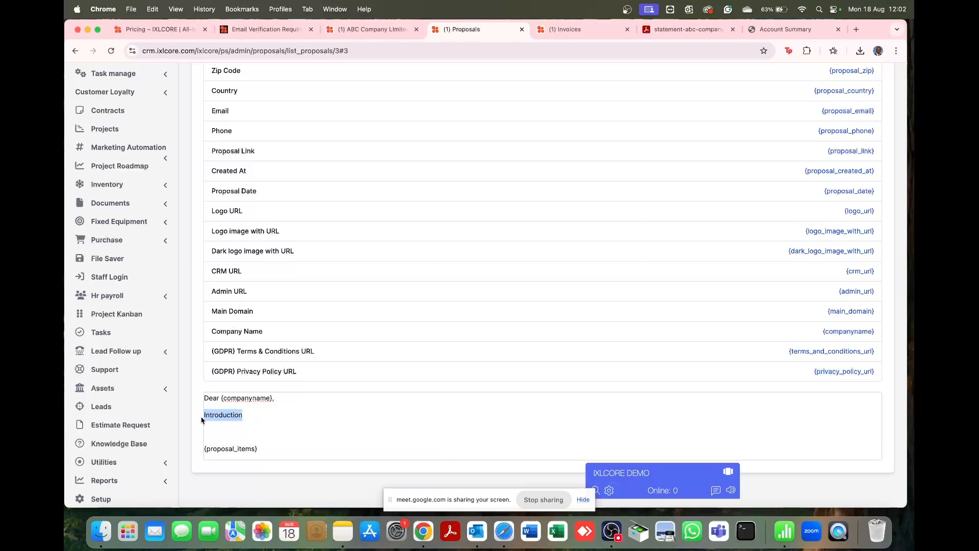
{"action": "left_click", "coordinate": [254, 419]}
Step: Write "IXLCore is a product of IXL COnsultant limited." on a new line under Introduction
{"action": "key", "text": "Return"}
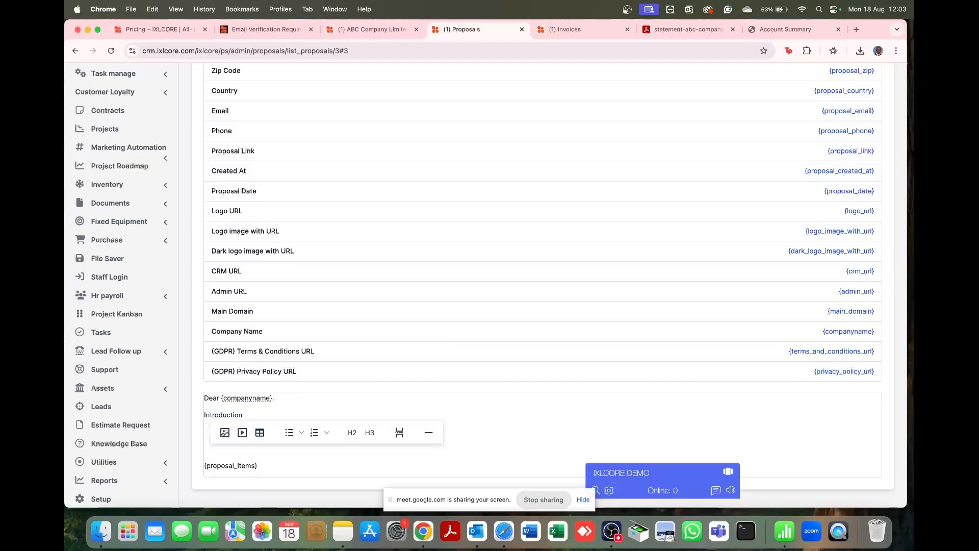
{"action": "type", "text": "IXLCo"}
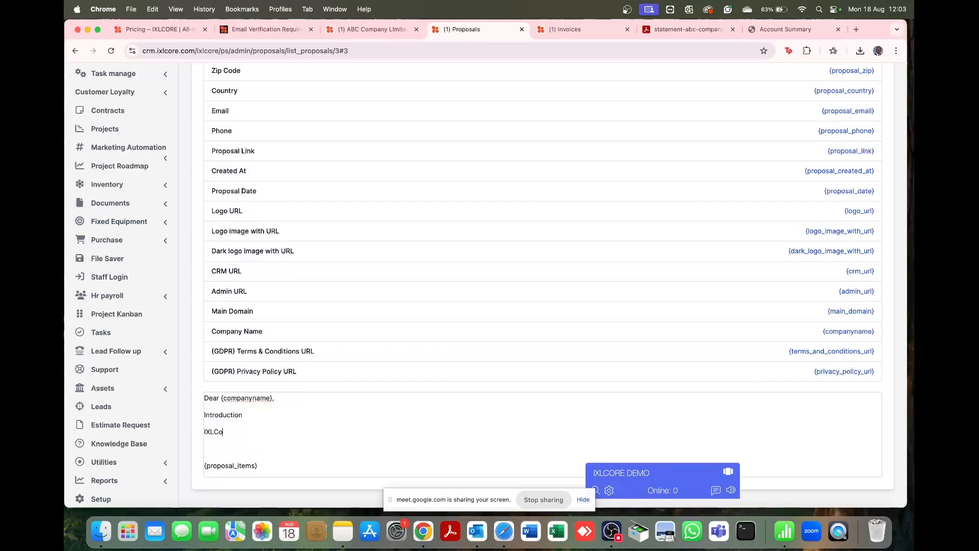
{"action": "type", "text": "re is a procuct of IXL COnsultatn"}
{"action": "key", "text": "BackSpace"}
{"action": "type", "text": "ant"}
{"action": "key", "text": "BackSpace"}
{"action": "key", "text": "BackSpace"}
{"action": "key", "text": "BackSpace"}
{"action": "type", "text": "limited"}
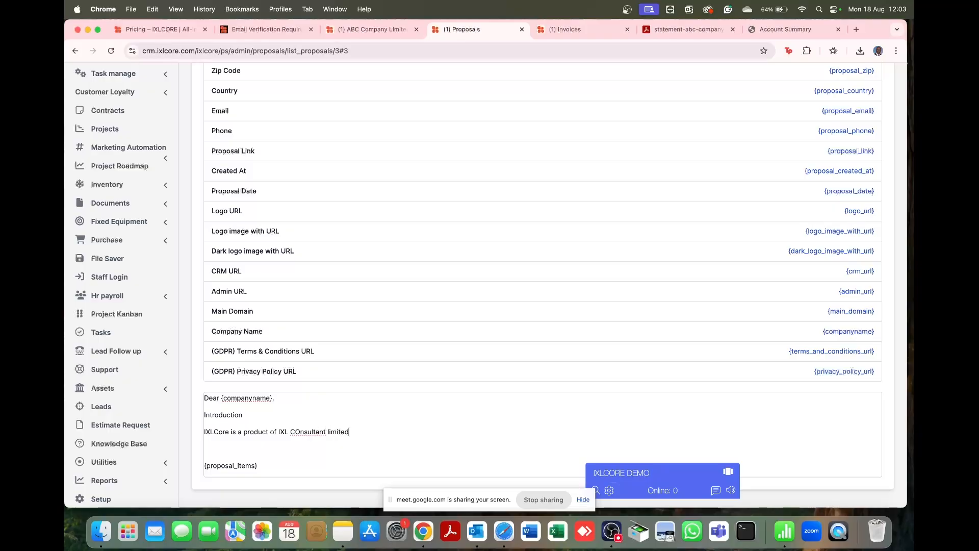
{"action": "type", "text": "."}
Step: Add a paragraph reading "IXL Core was developed to assis sme have profession outlook on their business using only one log in"
{"action": "key", "text": "Return"}
{"action": "type", "text": "IXL COre was de"}
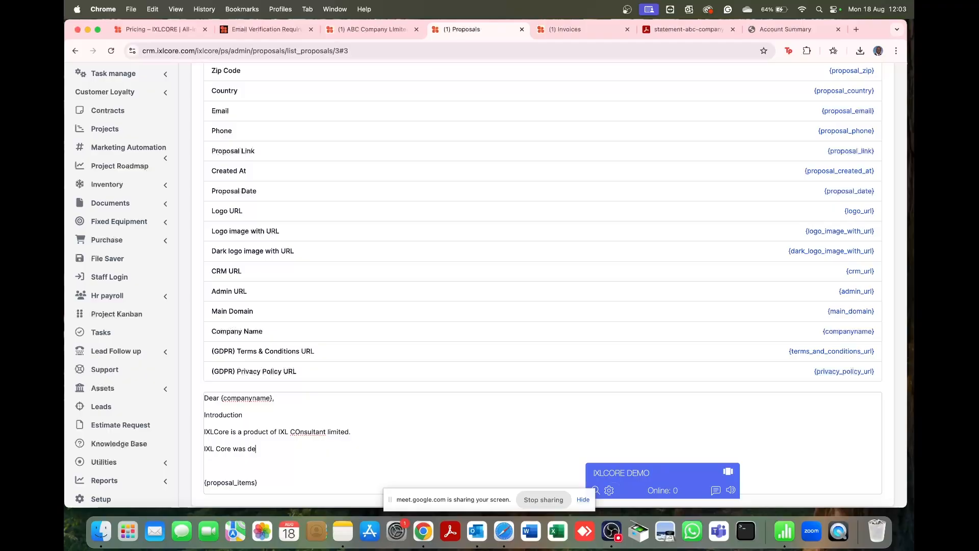
{"action": "type", "text": "veloped to assis sme have profession"}
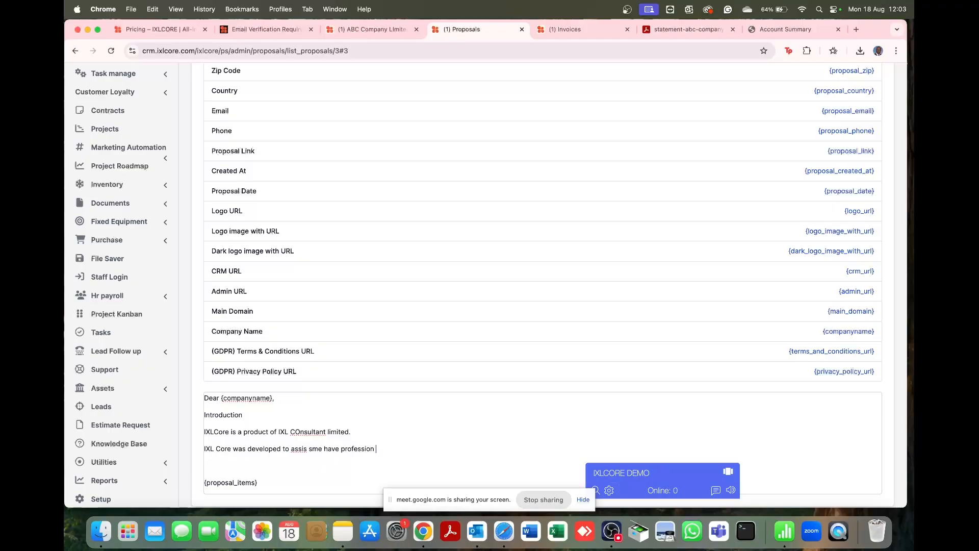
{"action": "type", "text": " outlook on their business y"}
{"action": "type", "text": "sing only one log in"}
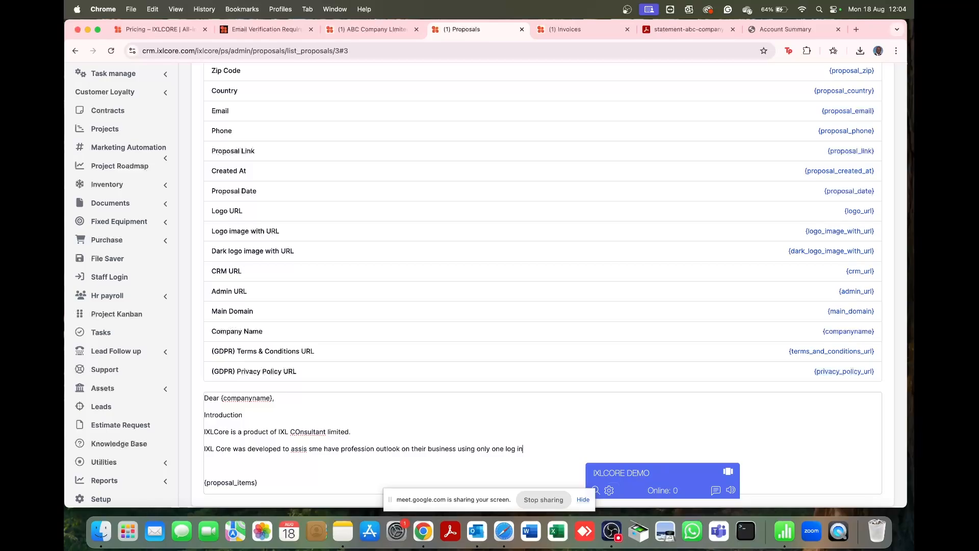
{"action": "scroll", "coordinate": [332, 421], "scroll_direction": "down", "scroll_amount": 1}
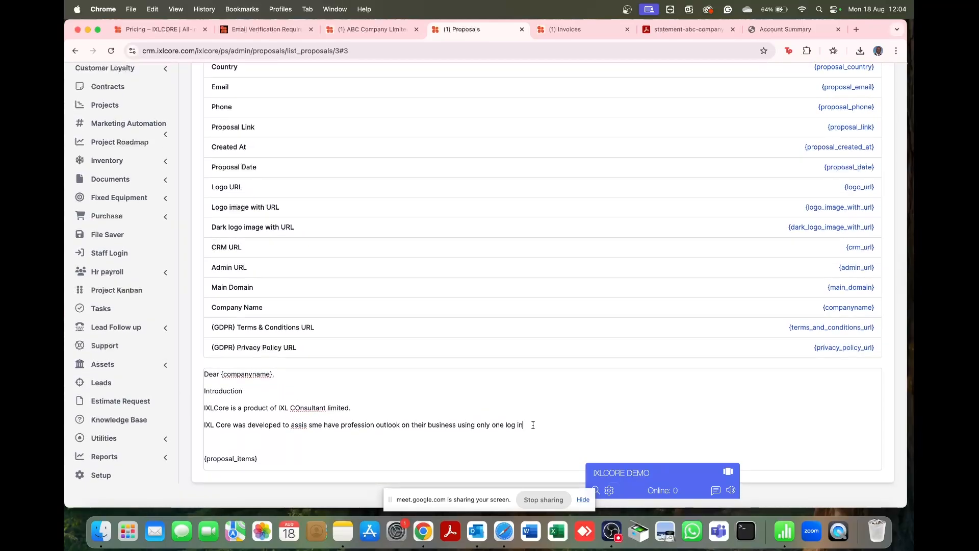
Step: Add a line reading "Benefirs of IXLCore" below the introduction paragraph, leaving a blank line between them
{"action": "left_click", "coordinate": [229, 439]}
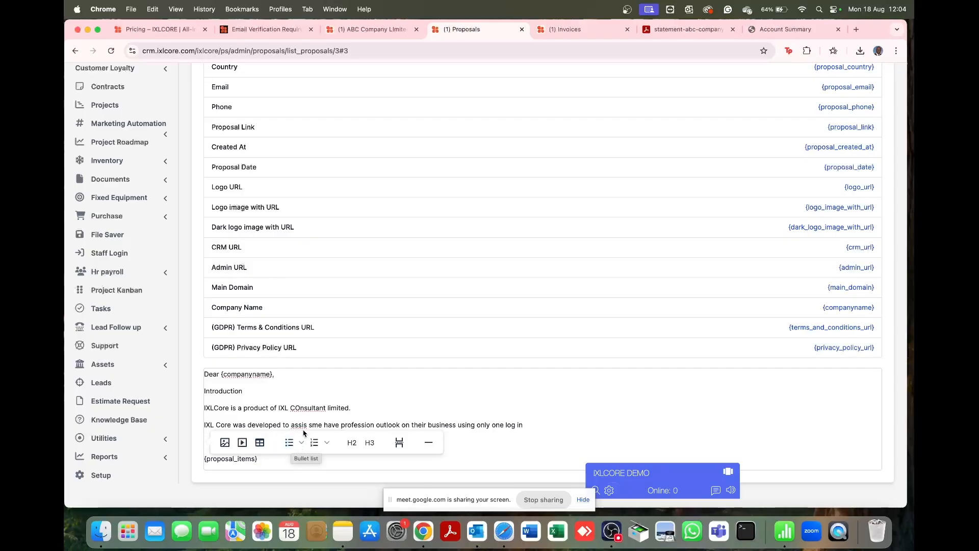
{"action": "key", "text": "Return"}
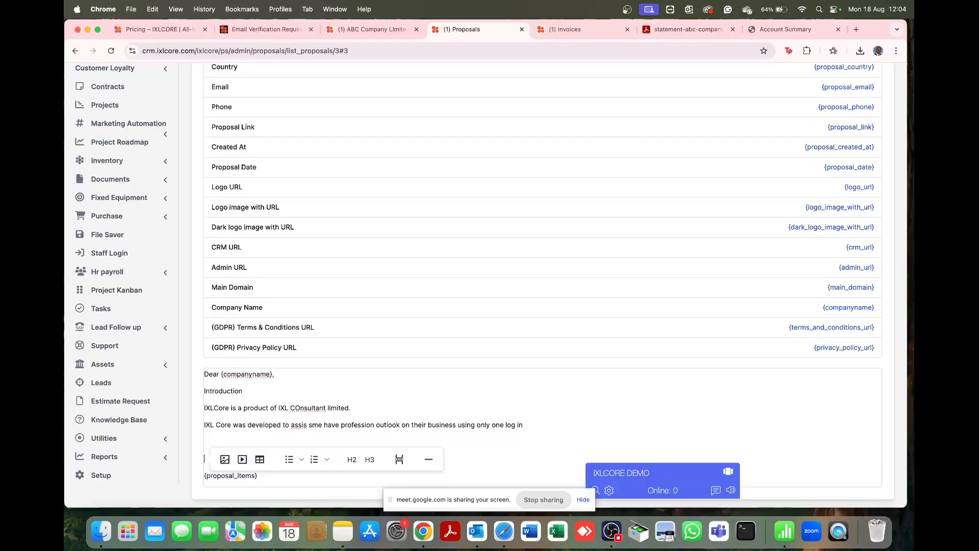
{"action": "type", "text": "Benefit"}
{"action": "type", "text": "s of IXLC o"}
{"action": "key", "text": "BackSpace"}
{"action": "key", "text": "BackSpace"}
{"action": "type", "text": "ore"}
{"action": "key", "text": "Return"}
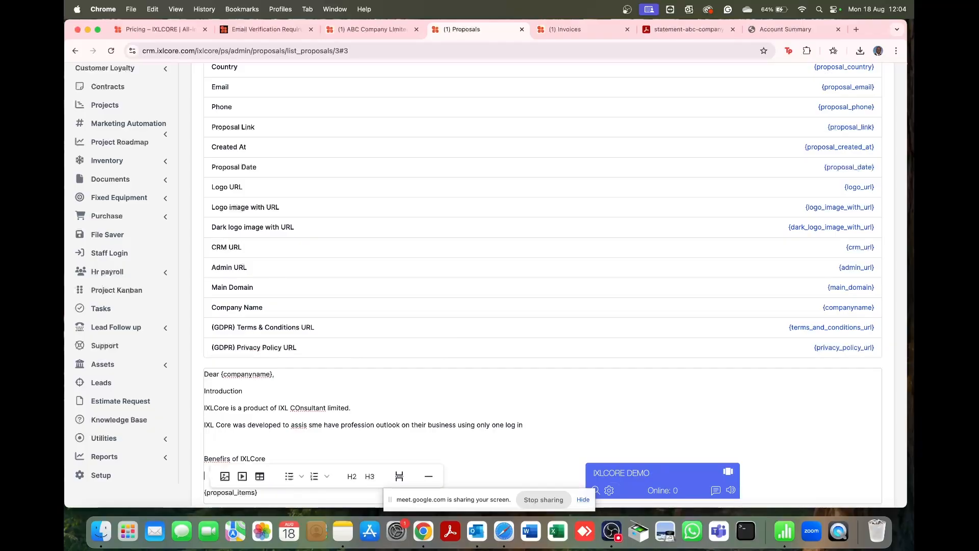
Step: Add a bulleted list under the benefits heading: "Its versatile", "Its one log in", "Multicompany" and "Multipurpose"
{"action": "left_click", "coordinate": [289, 476]}
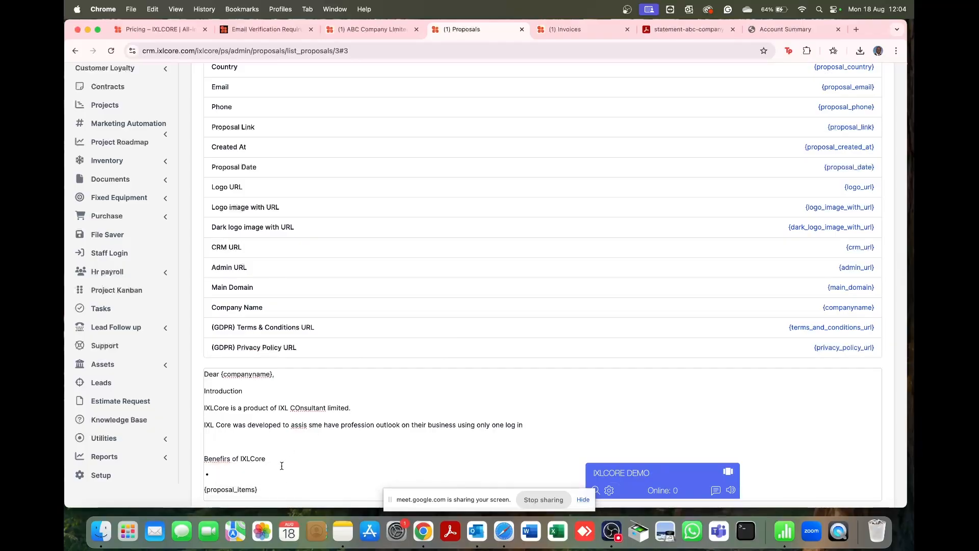
{"action": "type", "text": "Its versatile"}
{"action": "key", "text": "Return"}
{"action": "type", "text": "Its one log in"}
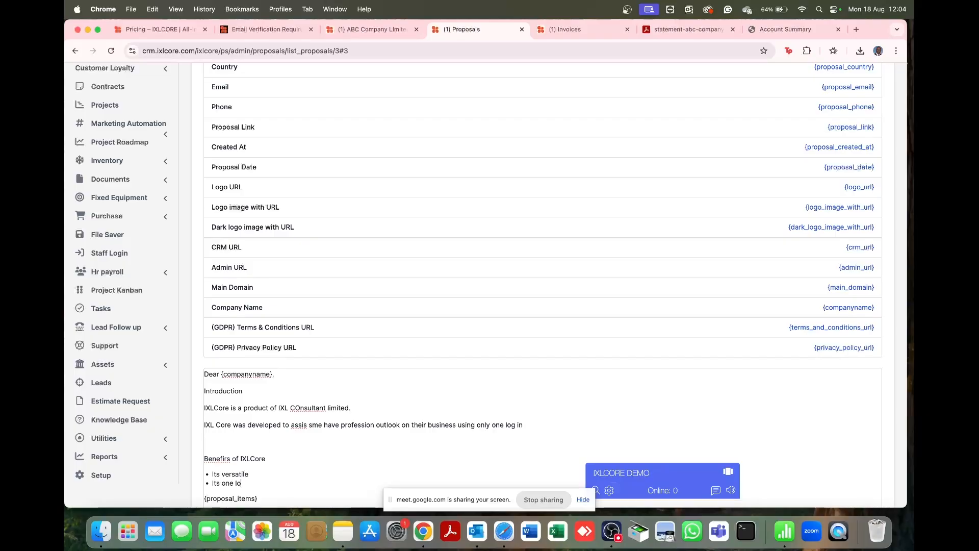
{"action": "key", "text": "Return"}
{"action": "type", "text": "Multicompany"}
{"action": "key", "text": "Return"}
{"action": "type", "text": "Multipurpose"}
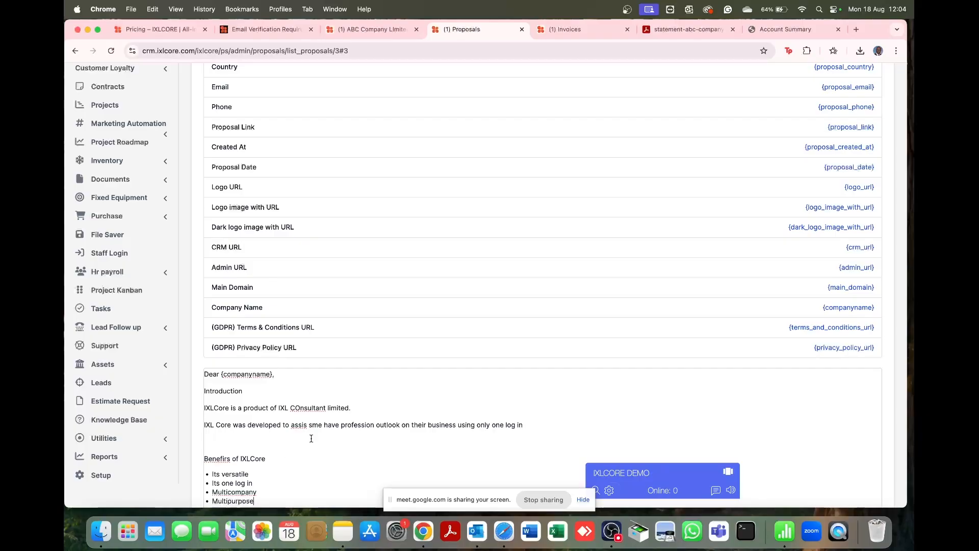
Step: End the bulleted list and add a line reading "Investment" above the {proposal_items} field
{"action": "scroll", "coordinate": [311, 438], "scroll_direction": "down", "scroll_amount": 3}
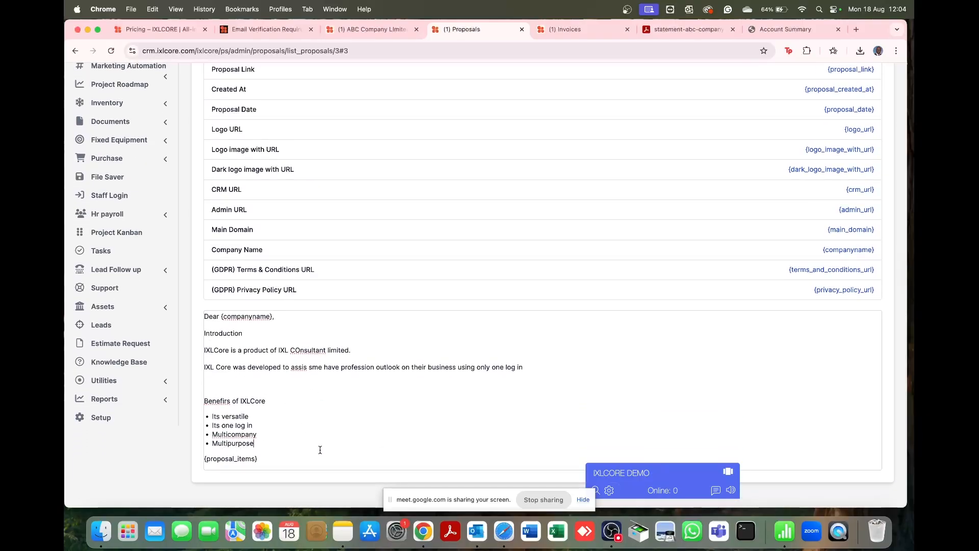
{"action": "key", "text": "Return"}
{"action": "key", "text": "Return"}
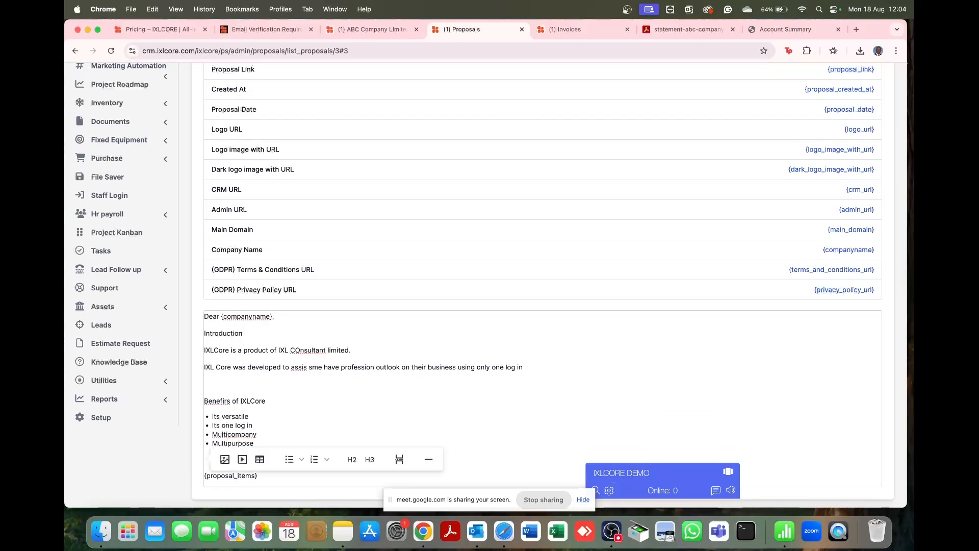
{"action": "type", "text": "Investment"}
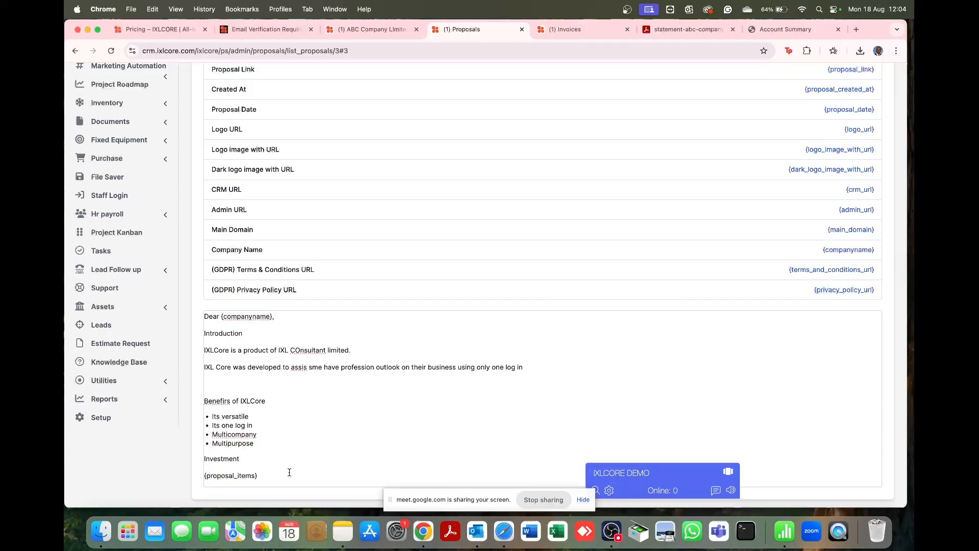
Step: Extend the "Investment" heading to read "Investment/Cost"
{"action": "left_click_drag", "start_coordinate": [257, 476], "coordinate": [205, 477]}
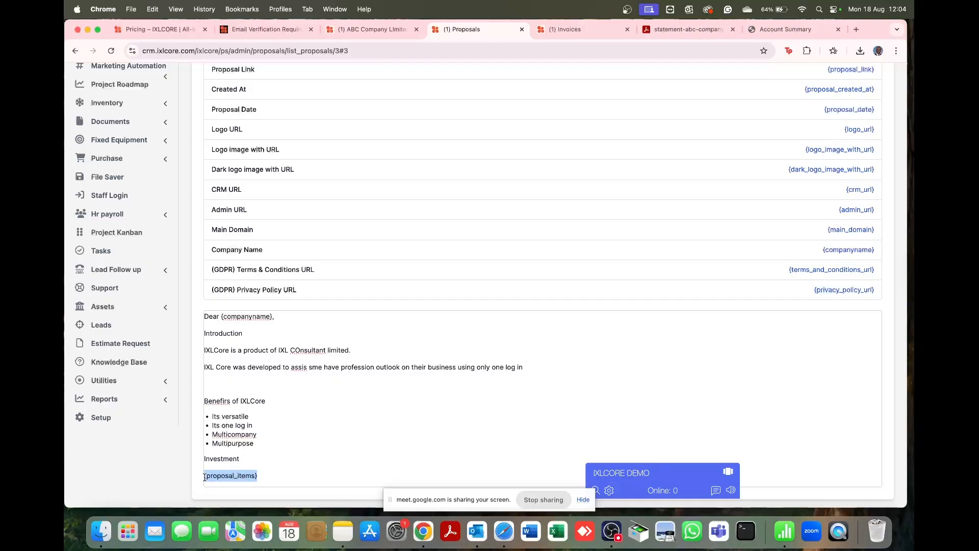
{"action": "left_click", "coordinate": [377, 416]}
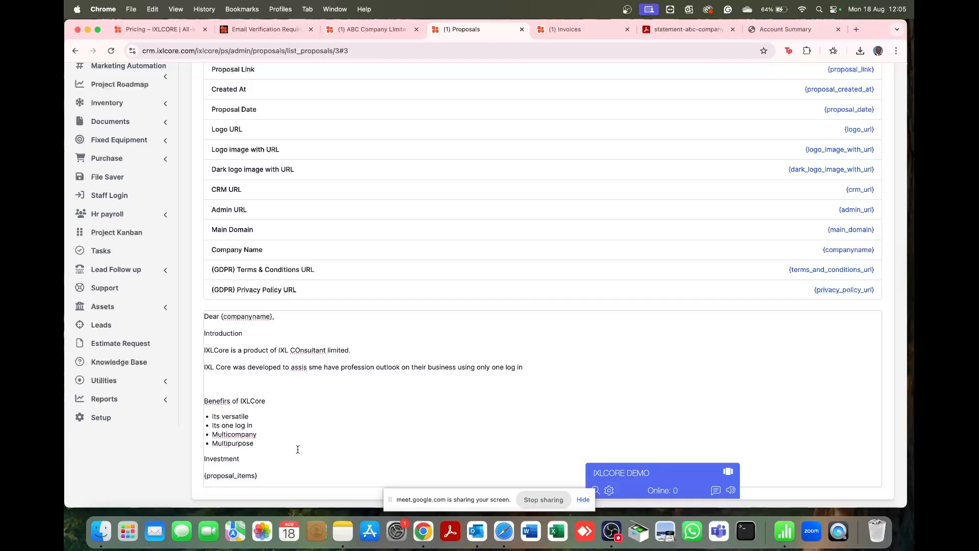
{"action": "left_click_drag", "start_coordinate": [241, 458], "coordinate": [204, 458]}
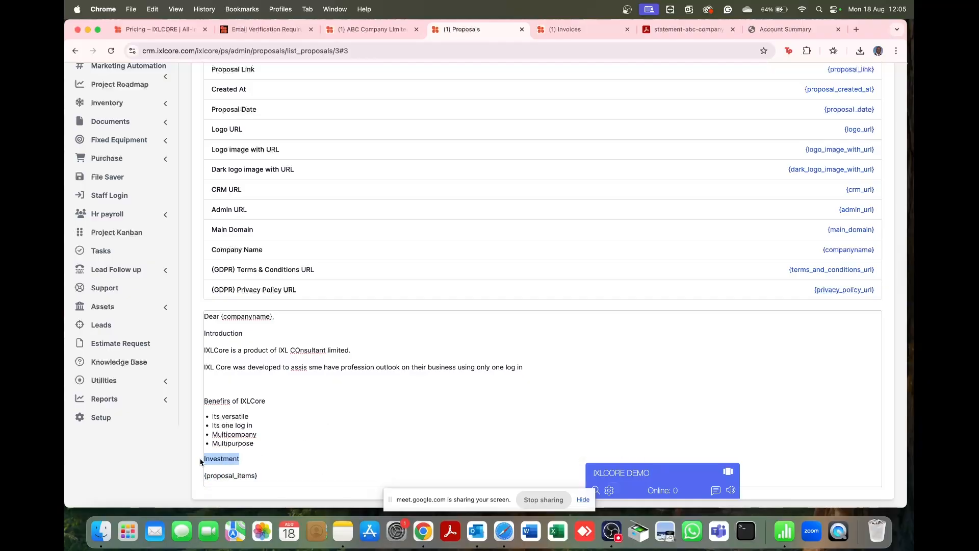
{"action": "left_click", "coordinate": [236, 458]}
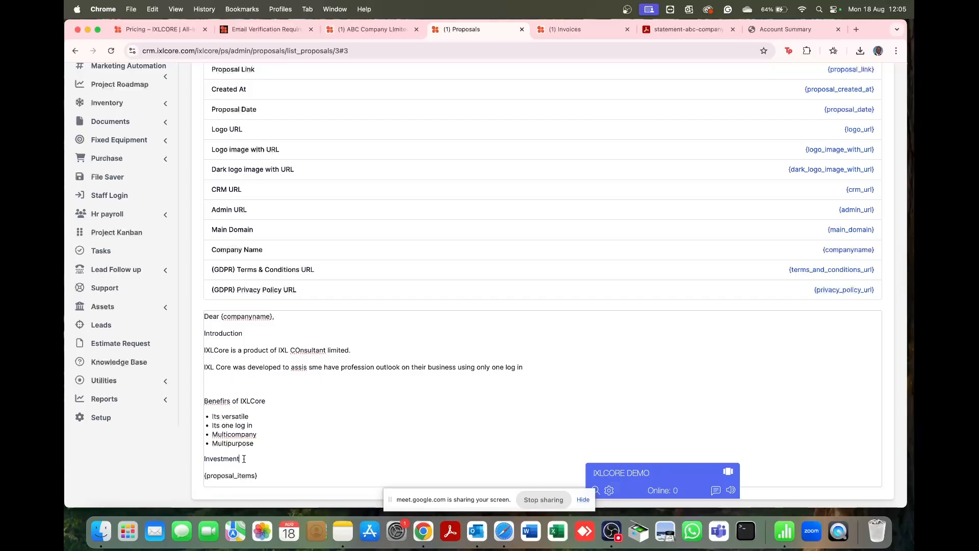
{"action": "left_click_drag", "start_coordinate": [242, 458], "coordinate": [186, 460]}
{"action": "left_click_drag", "start_coordinate": [257, 475], "coordinate": [200, 477]}
{"action": "left_click", "coordinate": [280, 474]}
{"action": "type", "text": "C"}
Step: Add a line reading "Capabilities" below the {proposal_items} field
{"action": "left_click", "coordinate": [269, 478]}
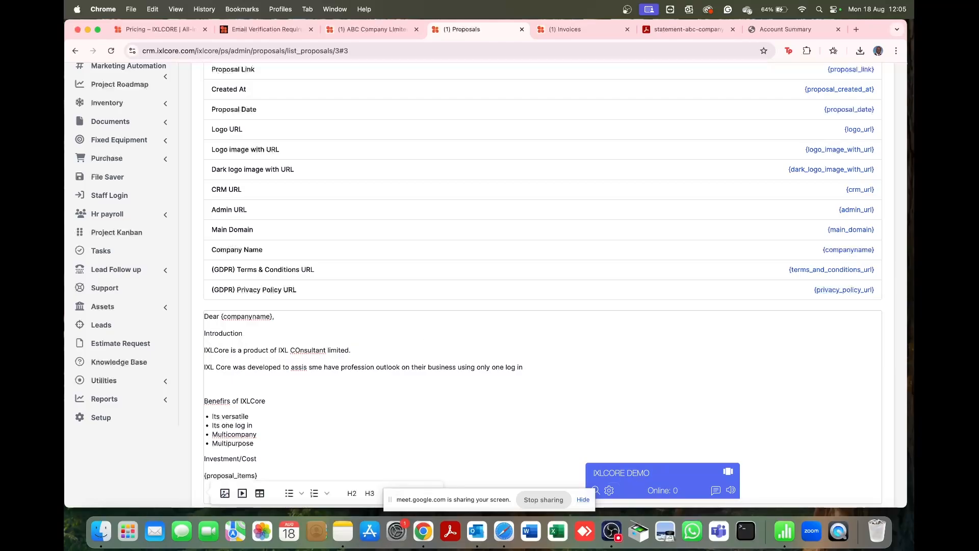
{"action": "key", "text": "Return"}
{"action": "type", "text": "Capa"}
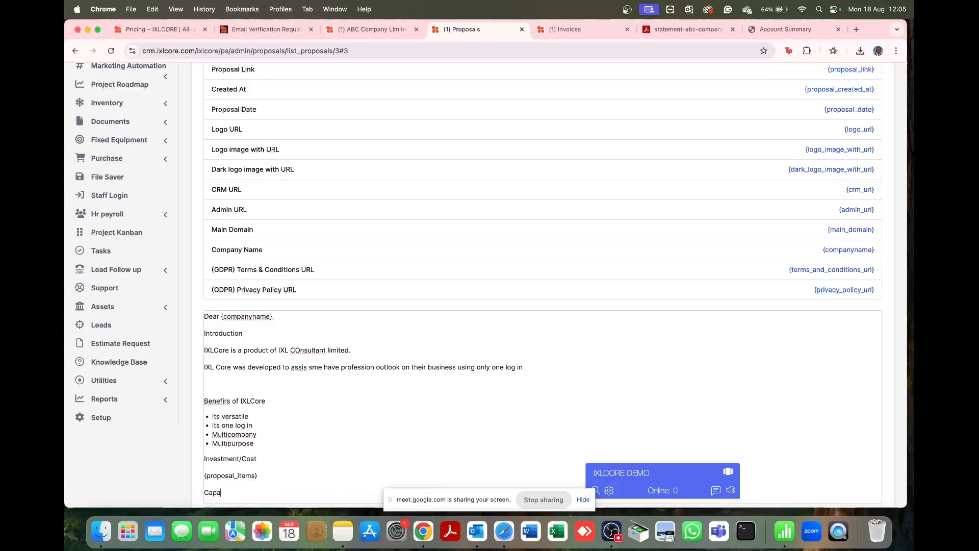
{"action": "type", "text": "bilities"}
{"action": "key", "text": "Return"}
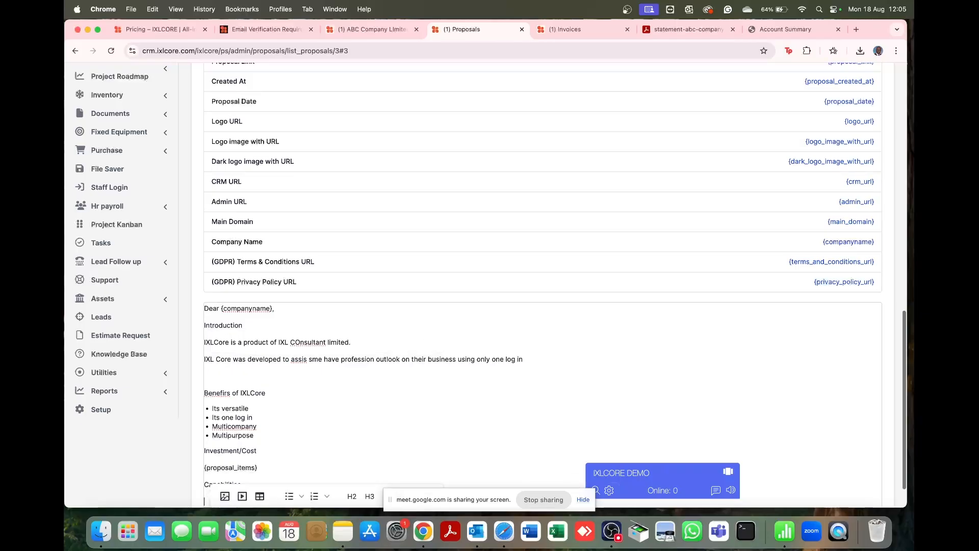
Step: Start a numbered list under Capabilities with "Customer will a 360 everything" and "its intelinked therefore staff have visibilutu"
{"action": "left_click", "coordinate": [313, 497]}
{"action": "scroll", "coordinate": [334, 434], "scroll_direction": "down", "scroll_amount": 2}
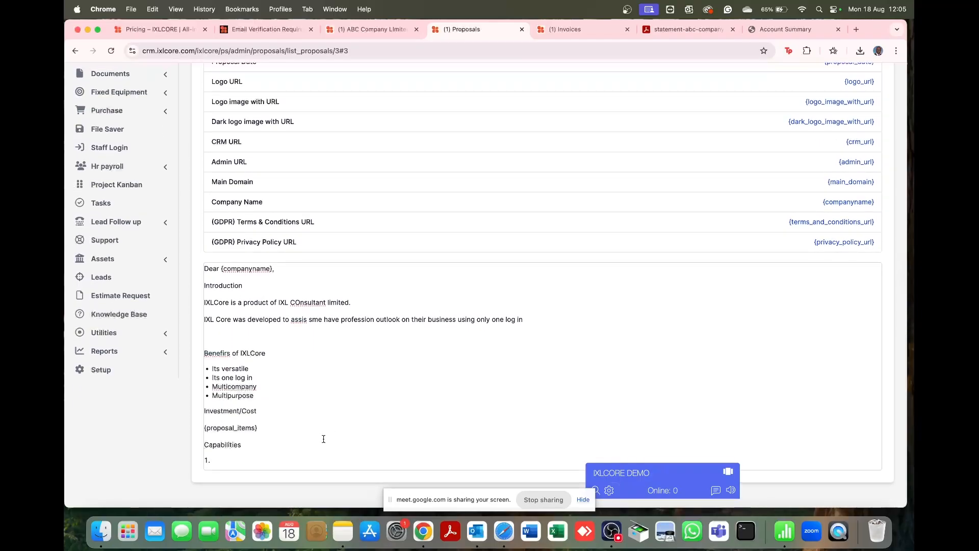
{"action": "type", "text": "Customer will a 360 everything"}
{"action": "key", "text": "Return"}
{"action": "type", "text": "its intelink"}
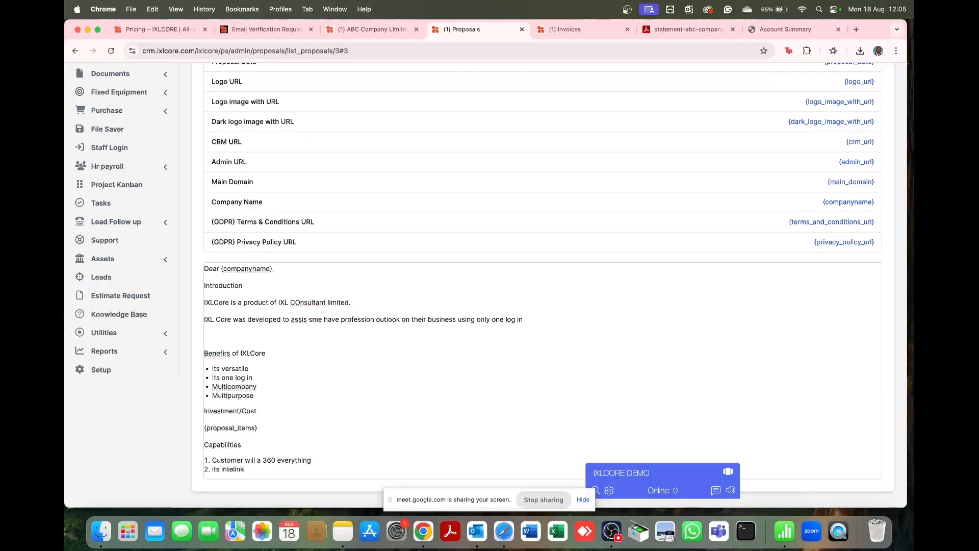
{"action": "type", "text": "ed therefore staff have visibilutu"}
{"action": "key", "text": "Return"}
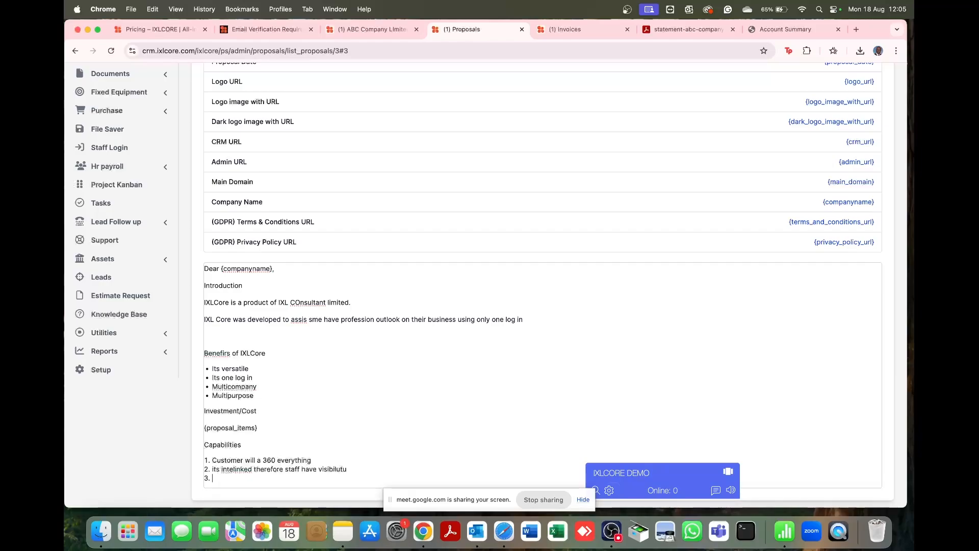
Step: Add "payroll" and "you can manage client data" as the third and fourth items of the numbered list
{"action": "type", "text": "payroll"}
{"action": "key", "text": "Return"}
{"action": "type", "text": "you cam"}
{"action": "type", "text": " manage client date"}
{"action": "key", "text": "BackSpace"}
{"action": "type", "text": "a"}
{"action": "key", "text": "Return"}
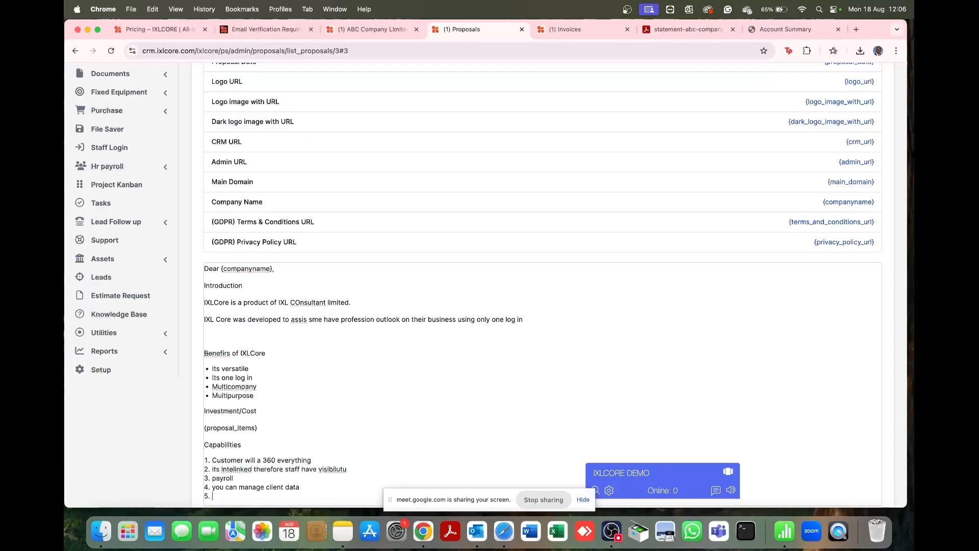
Step: End the numbered list and add a line reading "Call to action." below it
{"action": "key", "text": "BackSpace"}
{"action": "scroll", "coordinate": [393, 389], "scroll_direction": "down", "scroll_amount": 2}
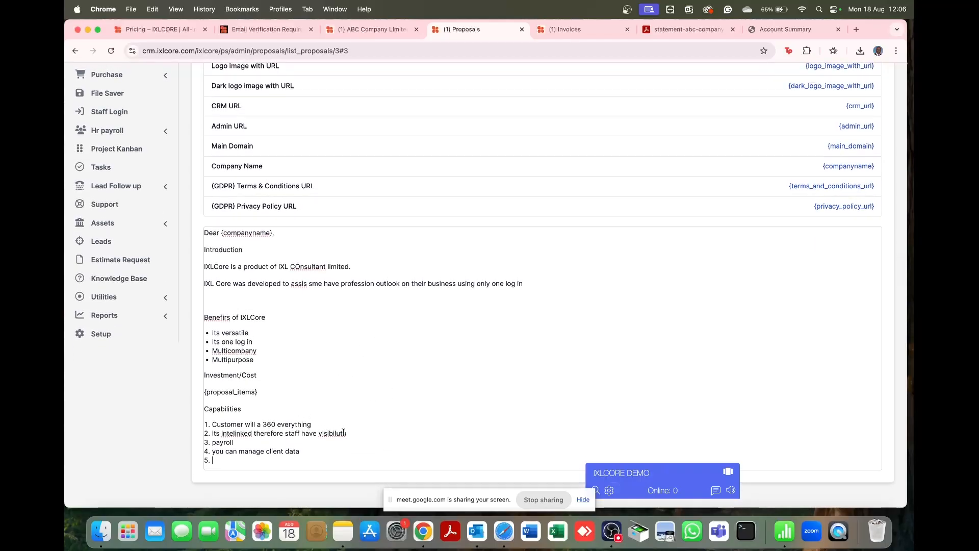
{"action": "key", "text": "Return"}
{"action": "key", "text": "Return"}
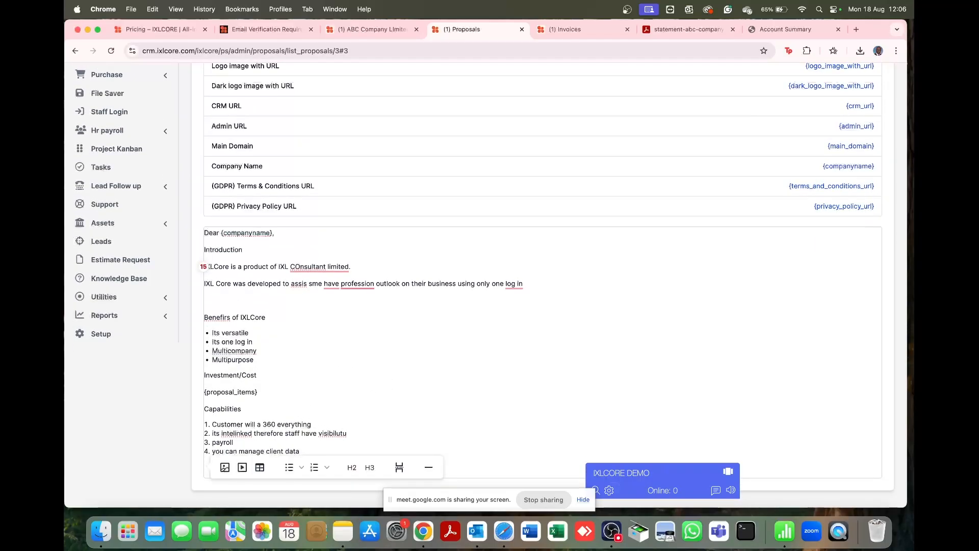
{"action": "type", "text": "C"}
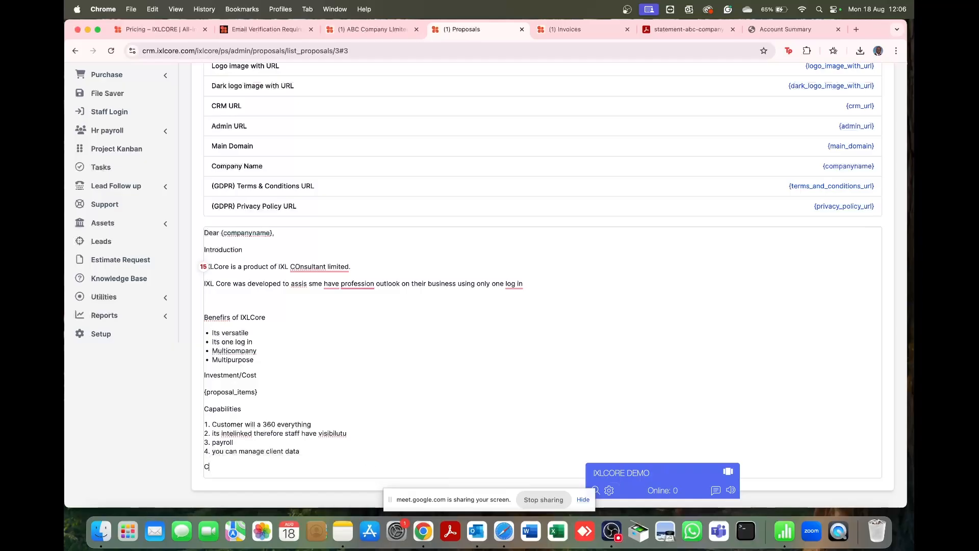
{"action": "type", "text": "all to action."}
{"action": "key", "text": "Return"}
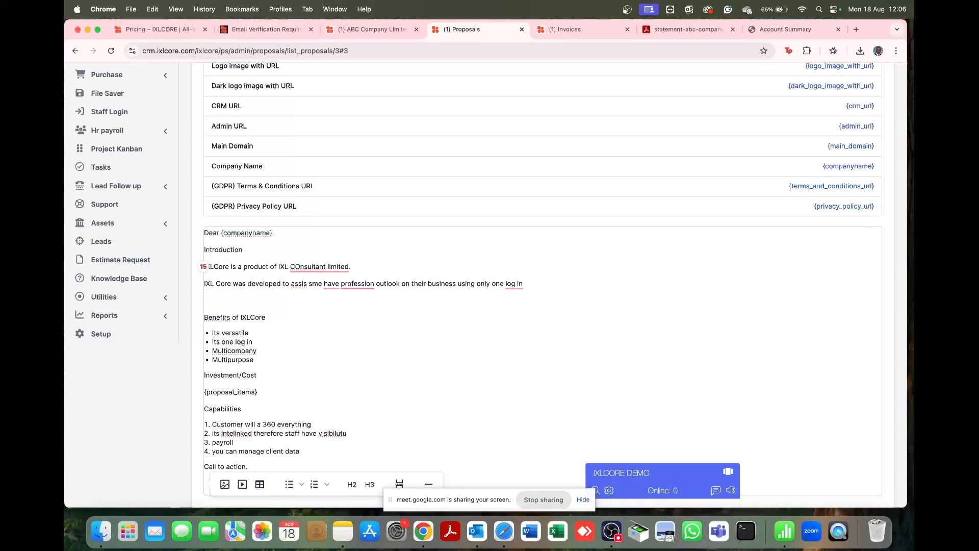
Step: Write "do you want us to do a dome -" on a new line under the call to action heading
{"action": "type", "text": "doyou"}
{"action": "key", "text": "BackSpace"}
{"action": "key", "text": "BackSpace"}
{"action": "type", "text": "you want"}
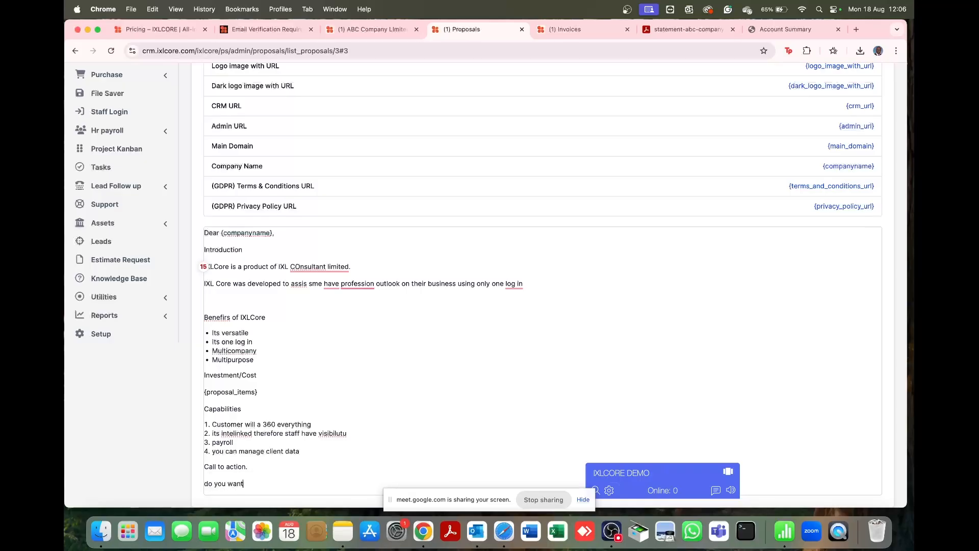
{"action": "type", "text": " us to do a dome -"}
{"action": "key", "text": "Return"}
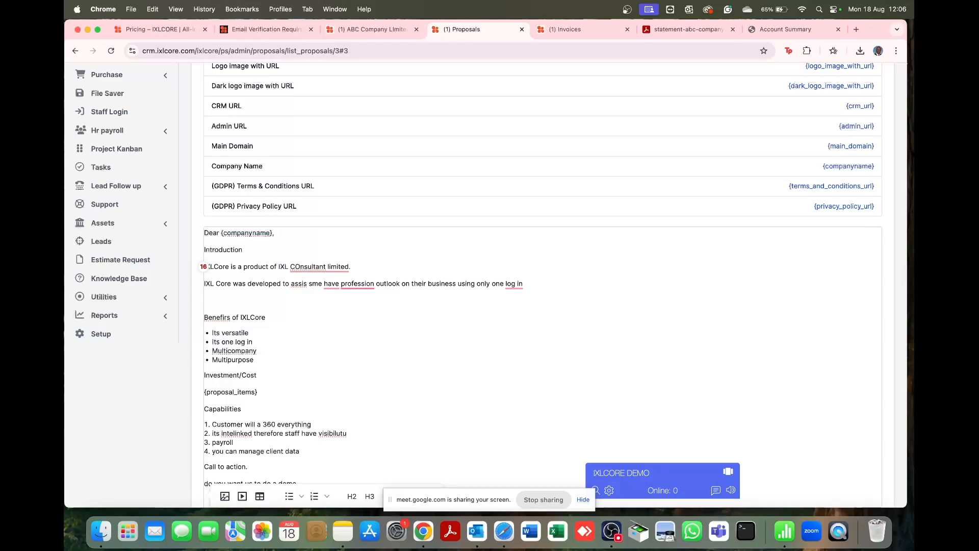
Step: Correct the introduction's spelling, changing "assis" to "assist" and "COnsultant" to "Consultant"
{"action": "scroll", "coordinate": [540, 303], "scroll_direction": "up", "scroll_amount": 3}
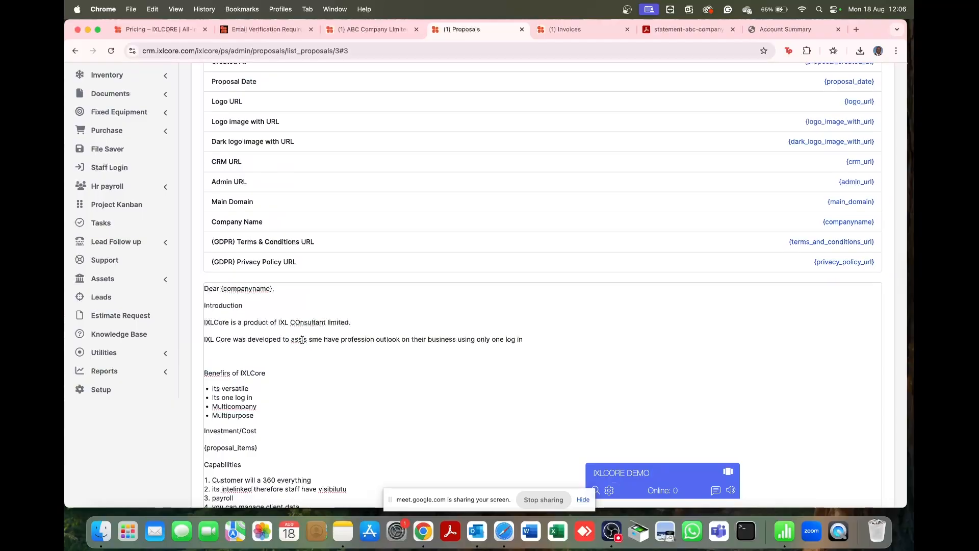
{"action": "left_click", "coordinate": [307, 341]}
{"action": "type", "text": "t"}
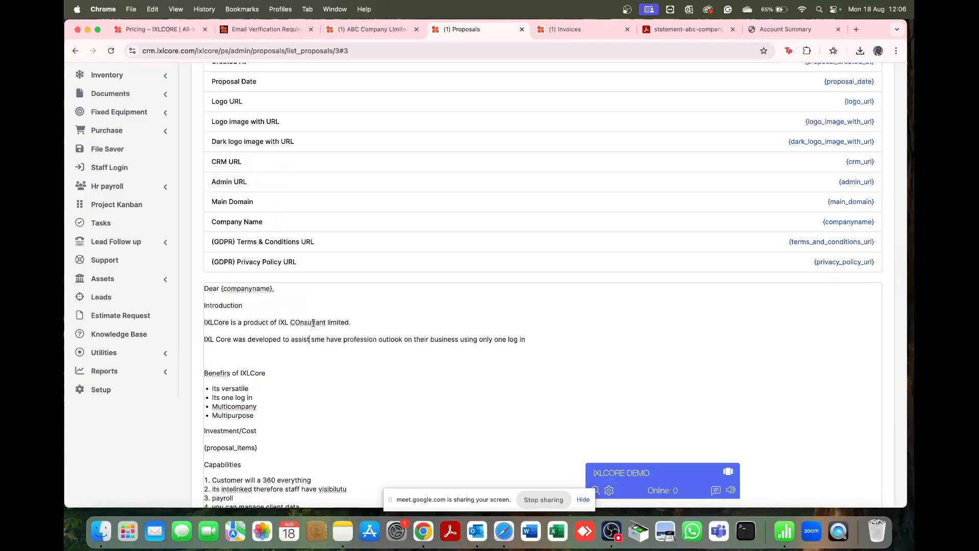
{"action": "left_click", "coordinate": [300, 322]}
{"action": "key", "text": "BackSpace"}
{"action": "type", "text": "o"}
Step: Accept the writing suggestions "professional", "Limited" and "login" in the introduction paragraphs
{"action": "scroll", "coordinate": [362, 351], "scroll_direction": "down", "scroll_amount": 4}
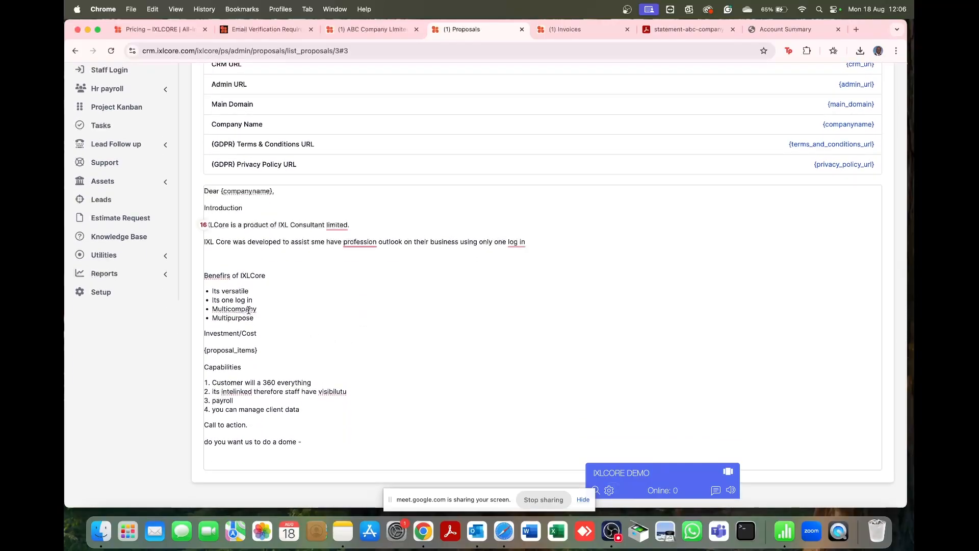
{"action": "mouse_move", "coordinate": [360, 243]}
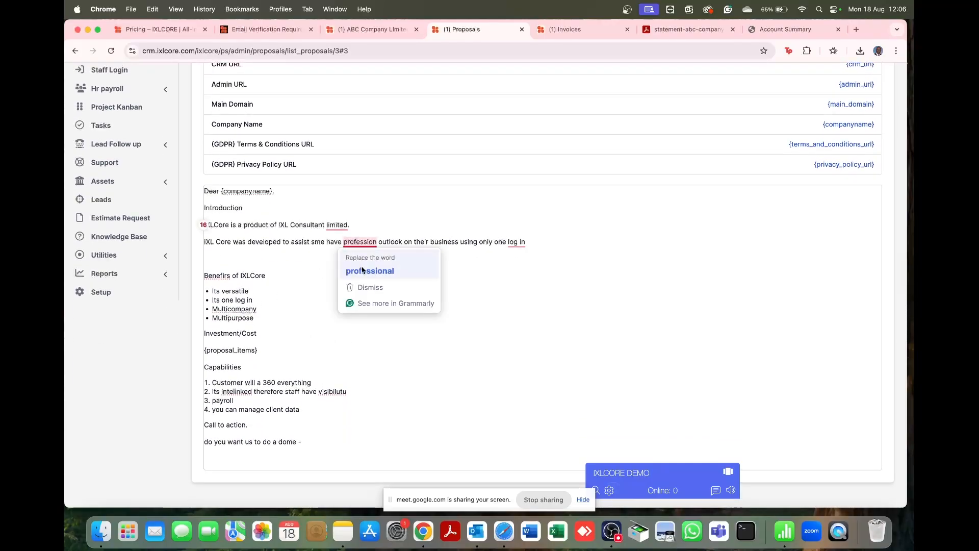
{"action": "left_click", "coordinate": [380, 269]}
{"action": "mouse_move", "coordinate": [338, 226]}
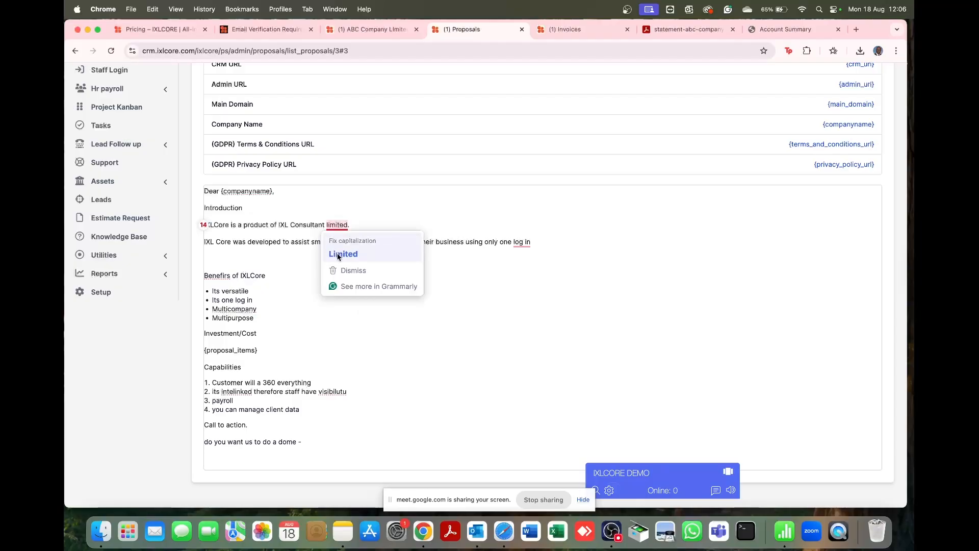
{"action": "left_click", "coordinate": [405, 251]}
{"action": "mouse_move", "coordinate": [520, 244]}
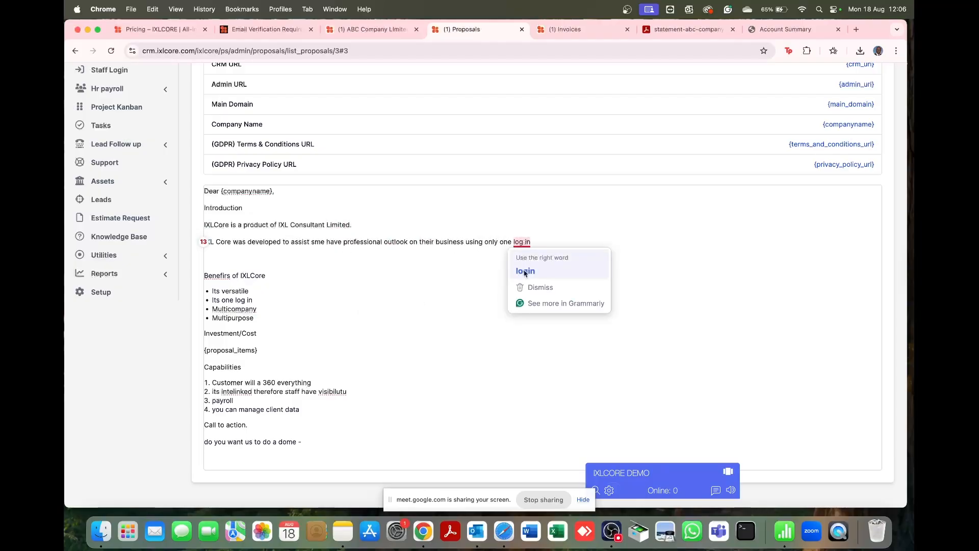
{"action": "left_click", "coordinate": [523, 269]}
{"action": "scroll", "coordinate": [358, 291], "scroll_direction": "up", "scroll_amount": 1}
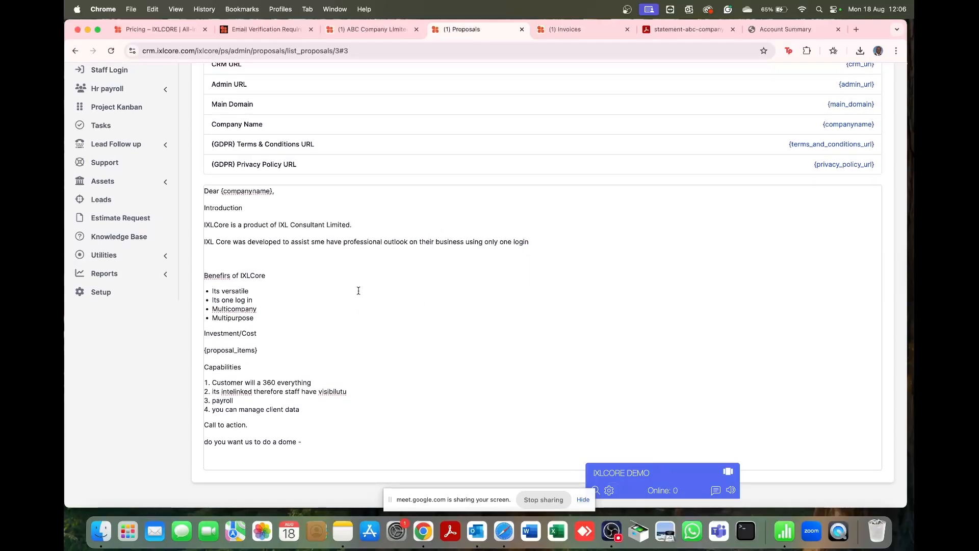
{"action": "scroll", "coordinate": [359, 291], "scroll_direction": "down", "scroll_amount": 1}
{"action": "scroll", "coordinate": [534, 302], "scroll_direction": "up", "scroll_amount": 4}
{"action": "scroll", "coordinate": [472, 304], "scroll_direction": "down", "scroll_amount": 4}
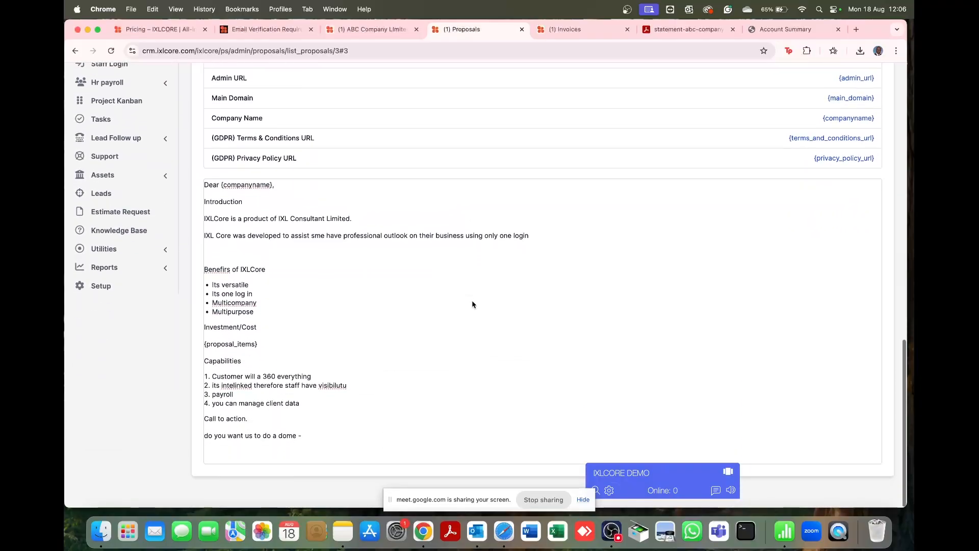
{"action": "scroll", "coordinate": [556, 340], "scroll_direction": "up", "scroll_amount": 15}
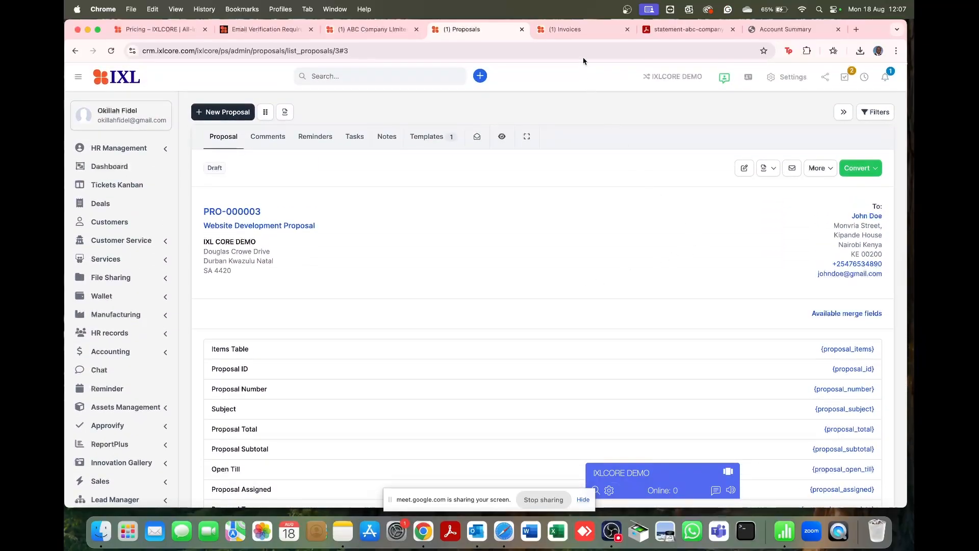
{"action": "left_click", "coordinate": [590, 30]}
{"action": "left_click", "coordinate": [686, 29]}
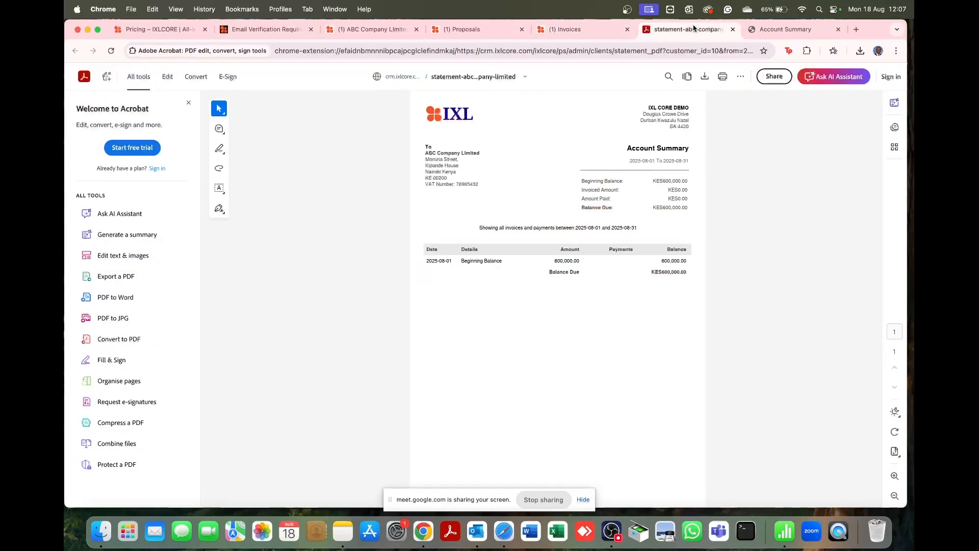
{"action": "left_click", "coordinate": [476, 32]}
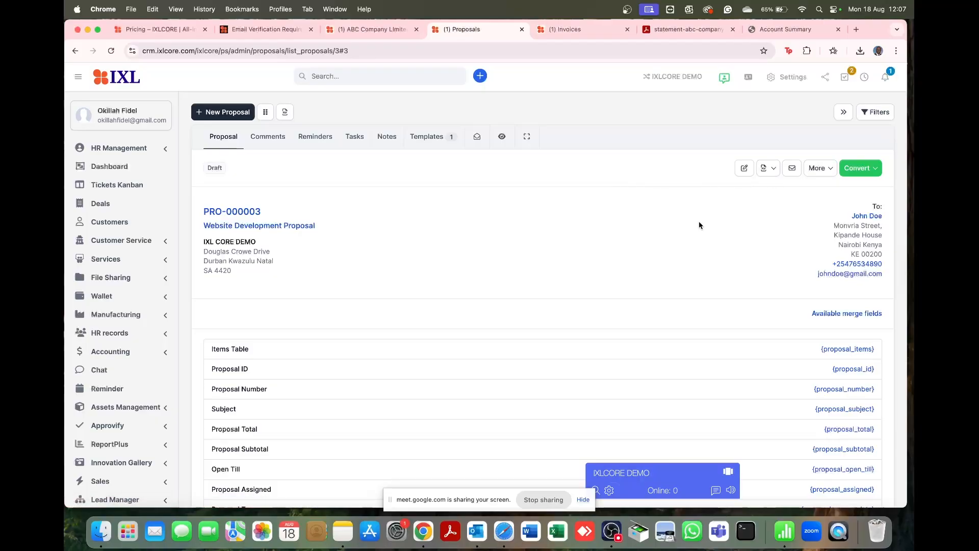
Step: Open the Website Development Proposal as a PDF, review it from the greeting to the signature line, and return to the proposal
{"action": "left_click", "coordinate": [765, 168]}
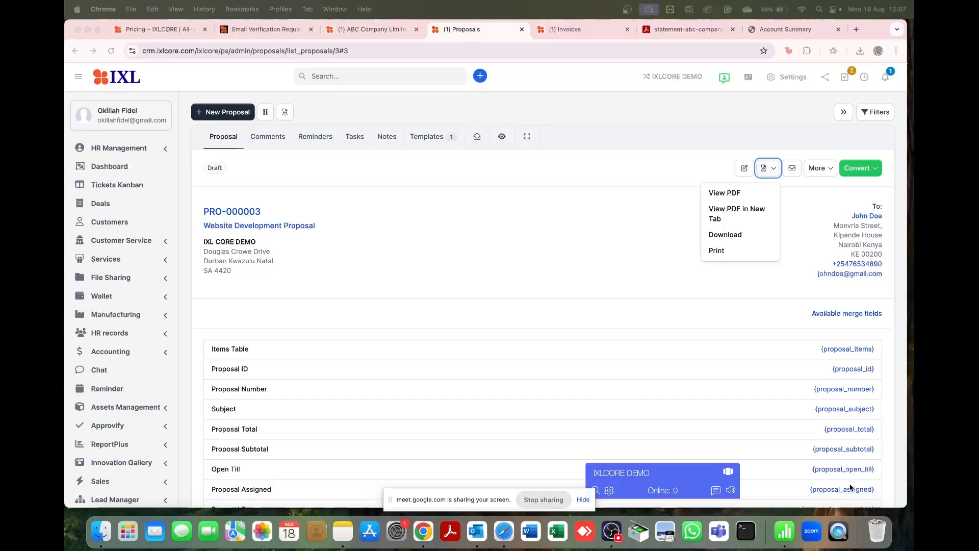
{"action": "left_click", "coordinate": [735, 194]}
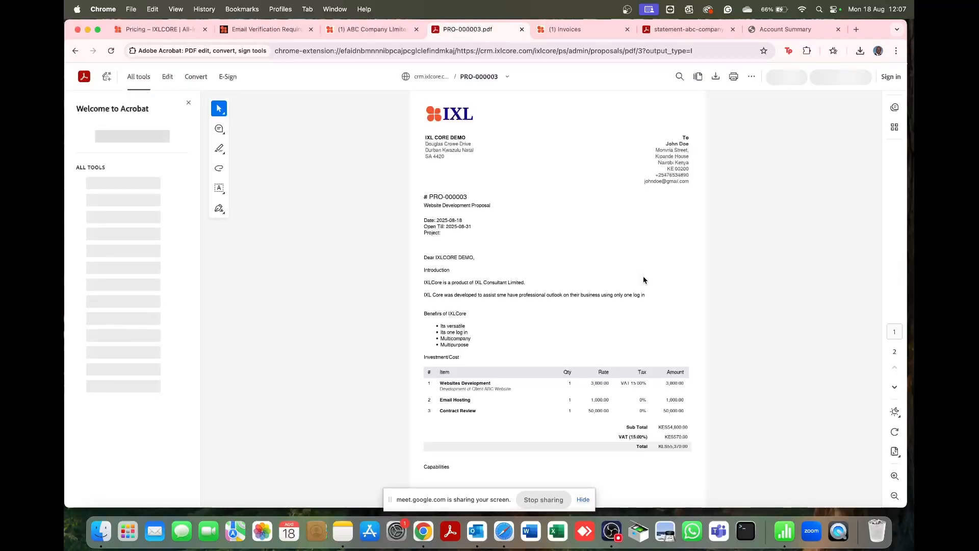
{"action": "scroll", "coordinate": [644, 278], "scroll_direction": "down", "scroll_amount": 3}
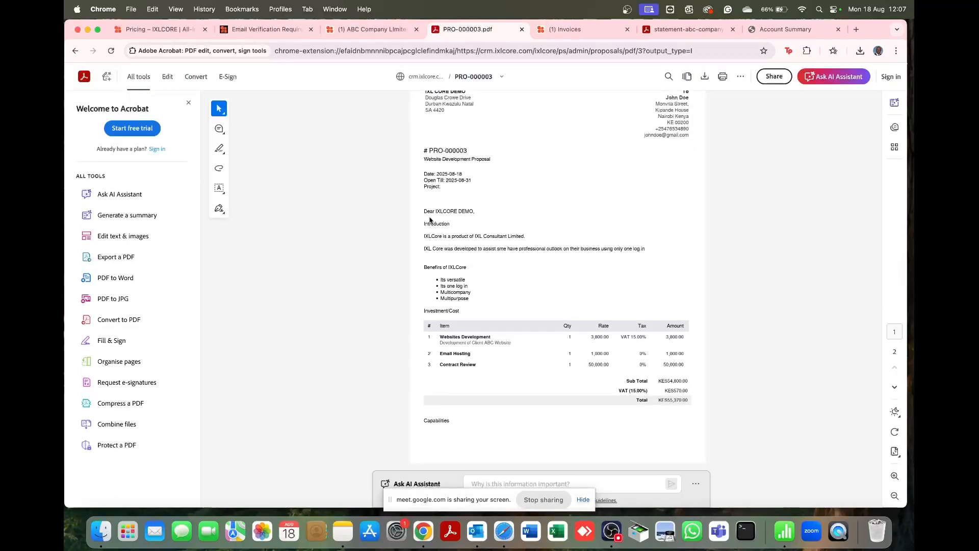
{"action": "left_click_drag", "start_coordinate": [424, 211], "coordinate": [505, 305]}
{"action": "left_click_drag", "start_coordinate": [424, 419], "coordinate": [464, 427]}
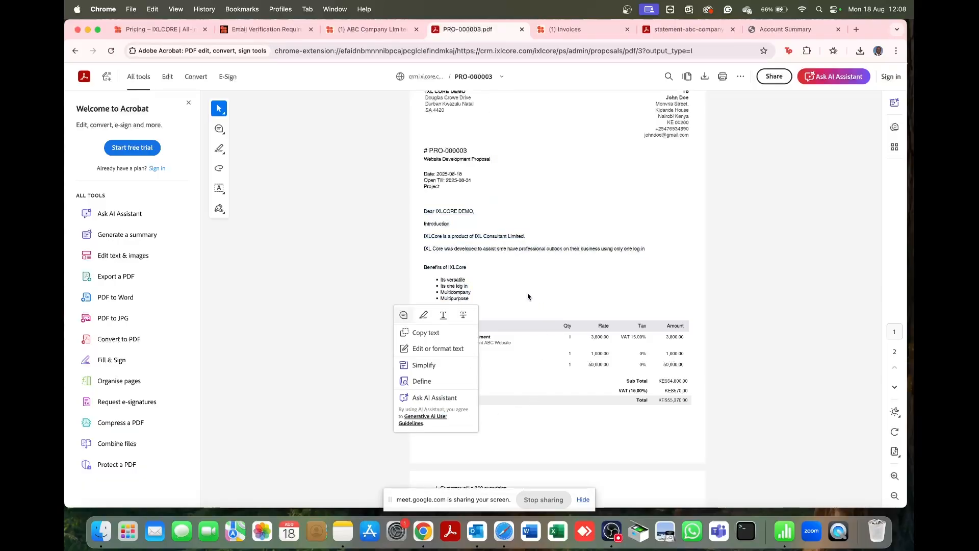
{"action": "left_click", "coordinate": [561, 303]}
{"action": "scroll", "coordinate": [486, 373], "scroll_direction": "down", "scroll_amount": 5}
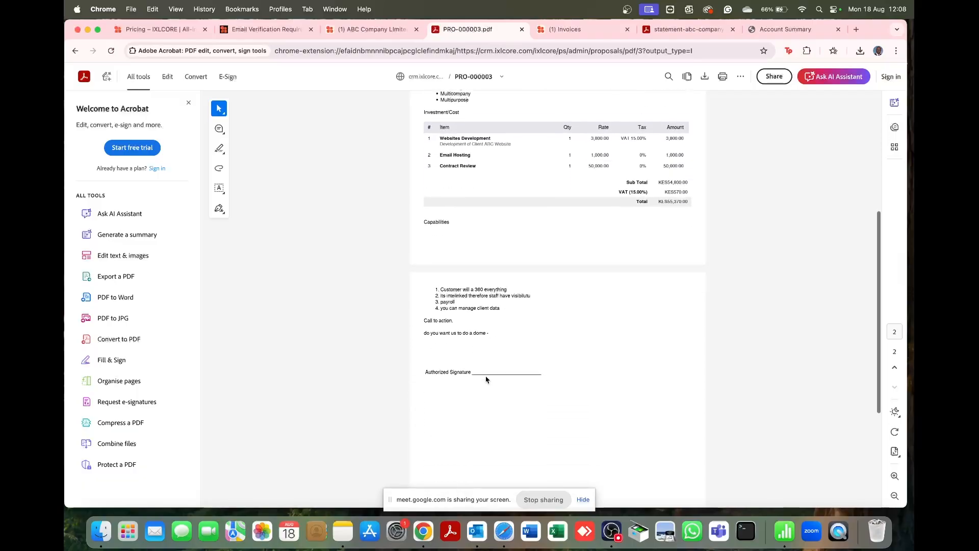
{"action": "scroll", "coordinate": [486, 380], "scroll_direction": "down", "scroll_amount": 1}
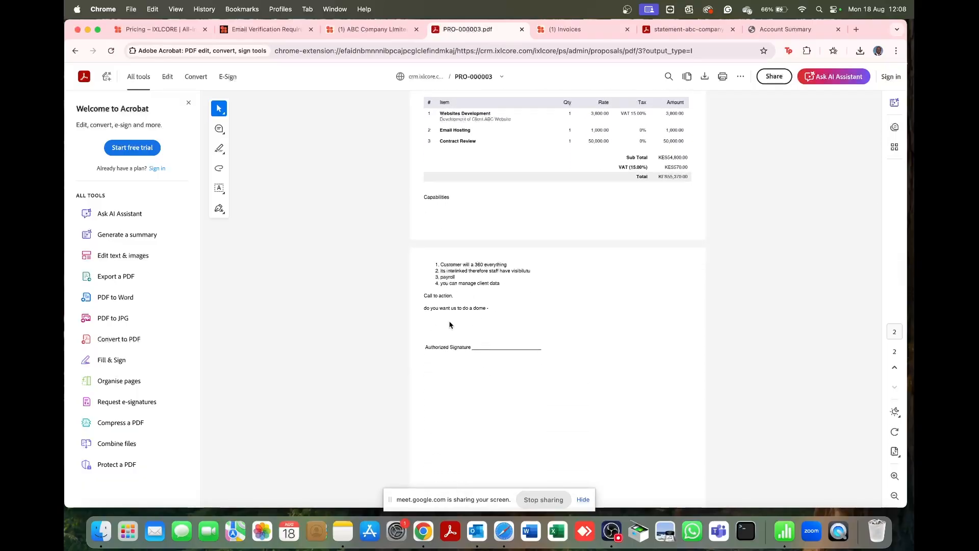
{"action": "scroll", "coordinate": [509, 331], "scroll_direction": "up", "scroll_amount": 7}
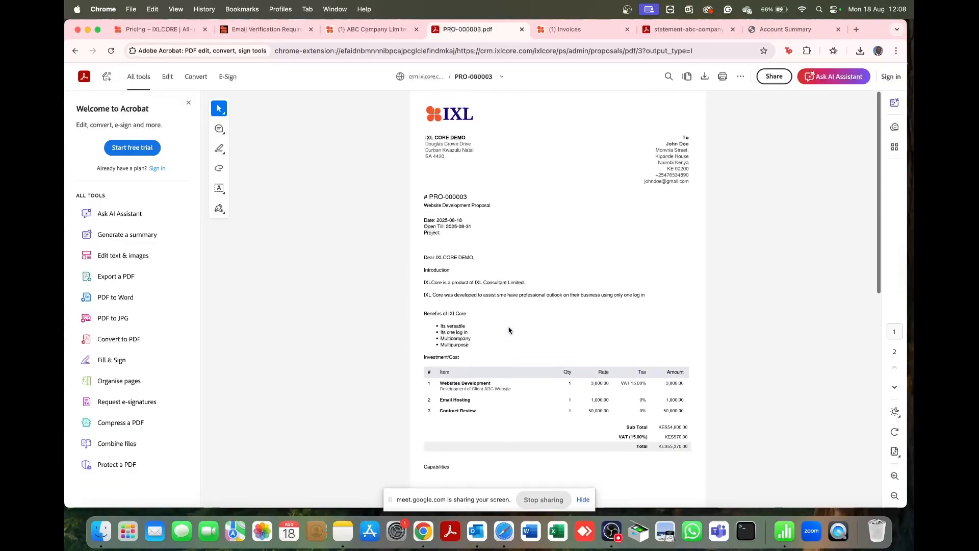
{"action": "left_click", "coordinate": [76, 52]}
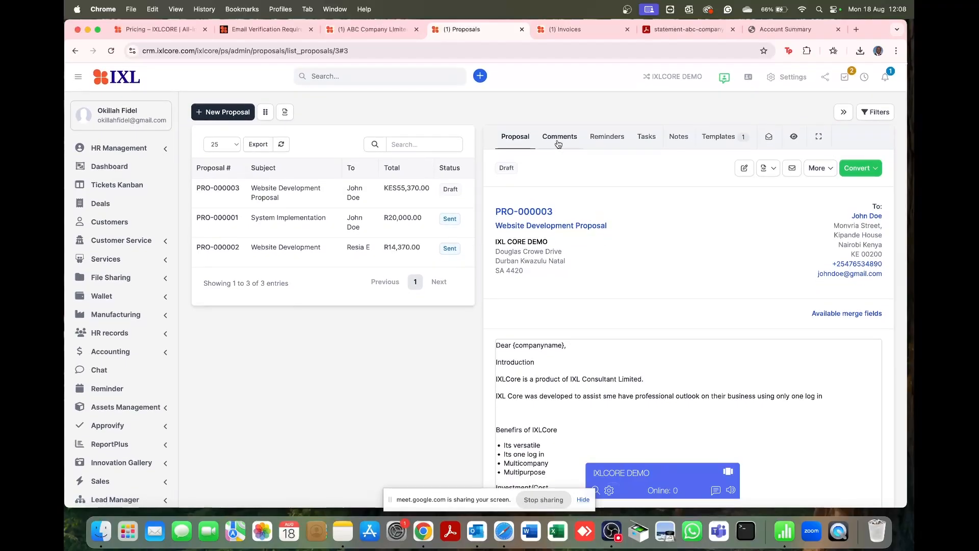
Step: Look through the proposal's comments, reminders, tasks, notes and templates sections
{"action": "left_click", "coordinate": [558, 142]}
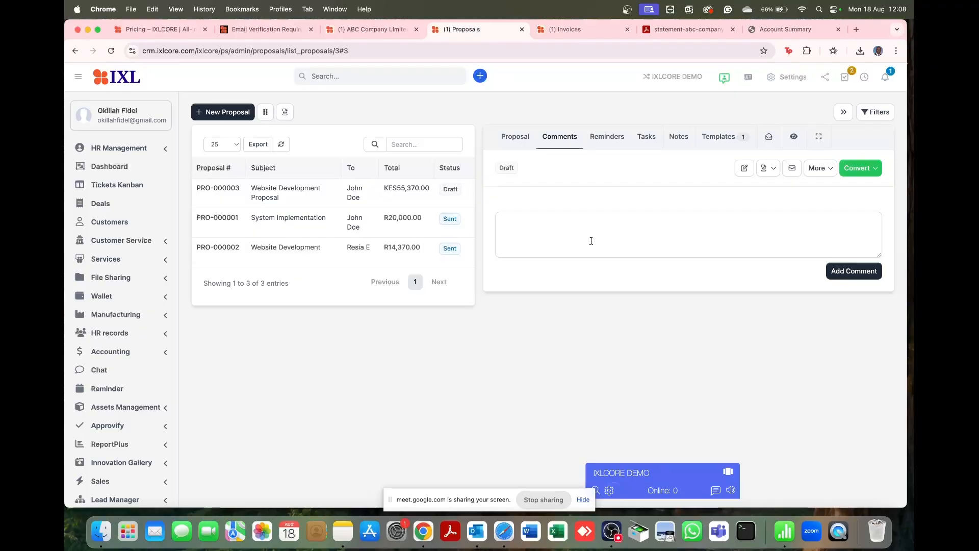
{"action": "left_click", "coordinate": [607, 140]}
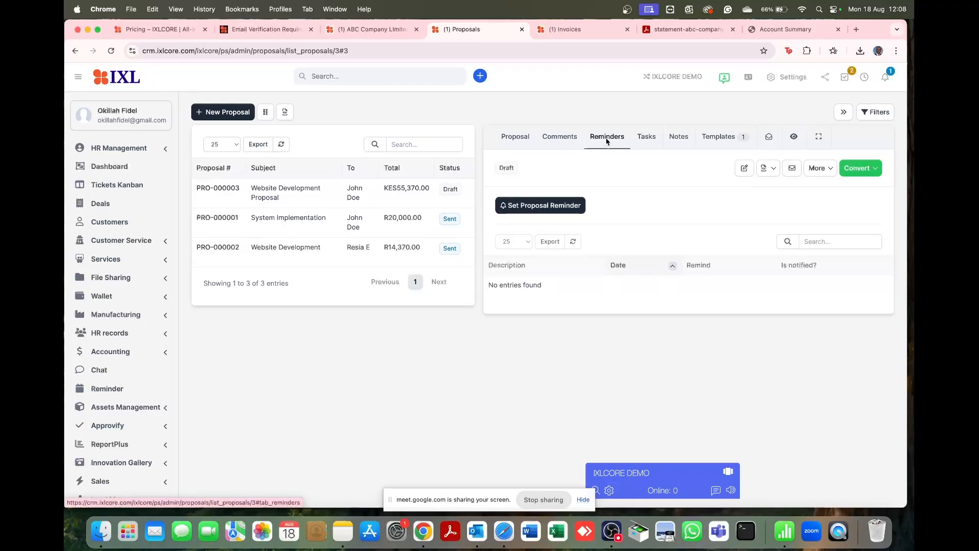
{"action": "left_click", "coordinate": [645, 146]}
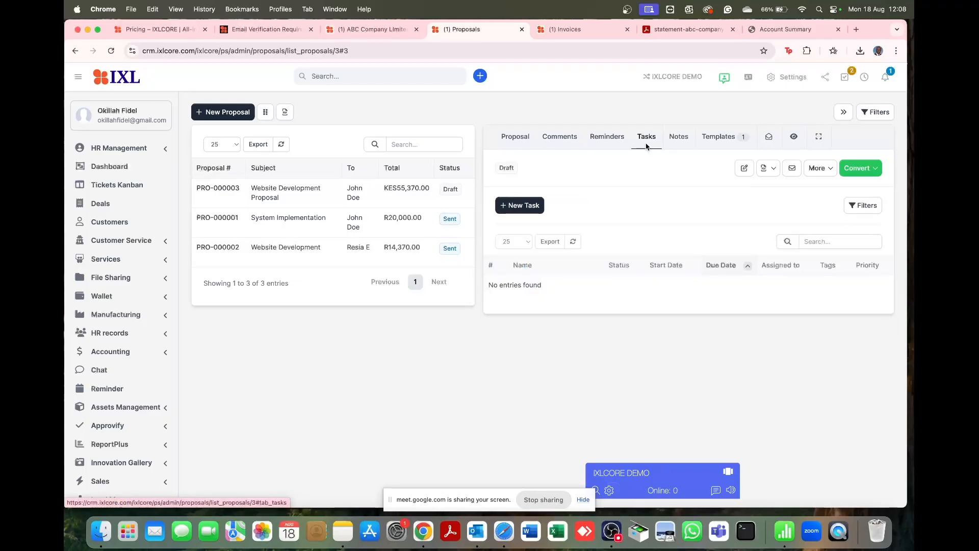
{"action": "left_click", "coordinate": [678, 143]}
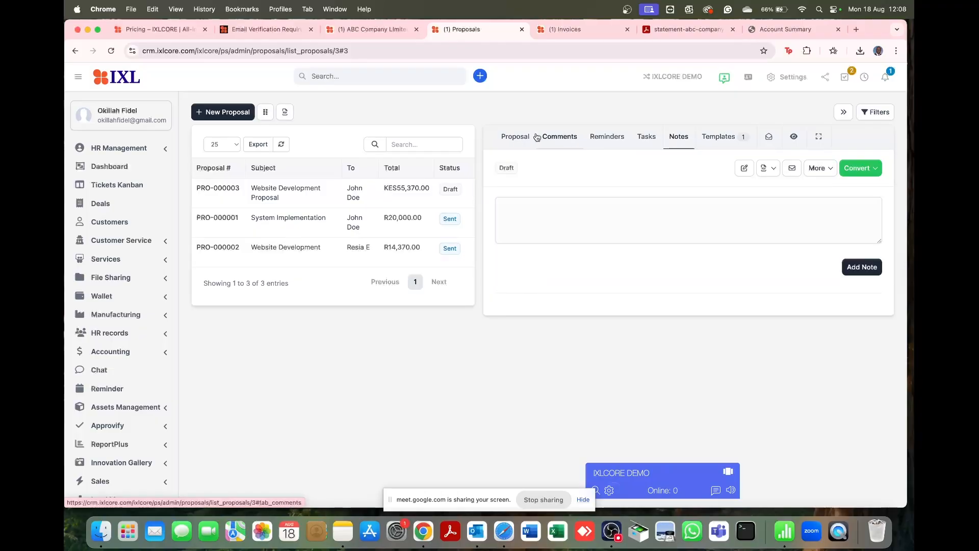
{"action": "left_click", "coordinate": [722, 140]}
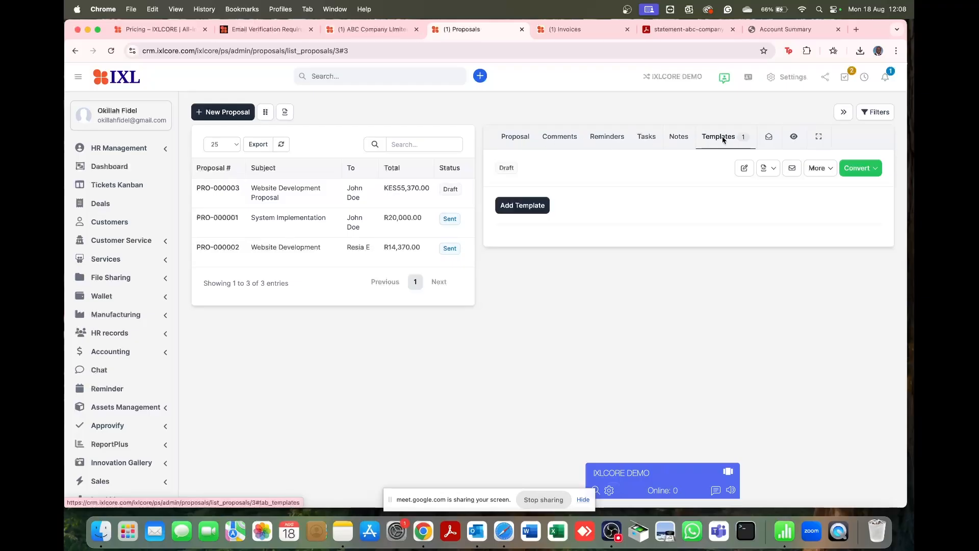
Step: Copy the benefits heading and its four bullet points from the proposal's body text
{"action": "left_click", "coordinate": [517, 142]}
{"action": "scroll", "coordinate": [544, 229], "scroll_direction": "down", "scroll_amount": 4}
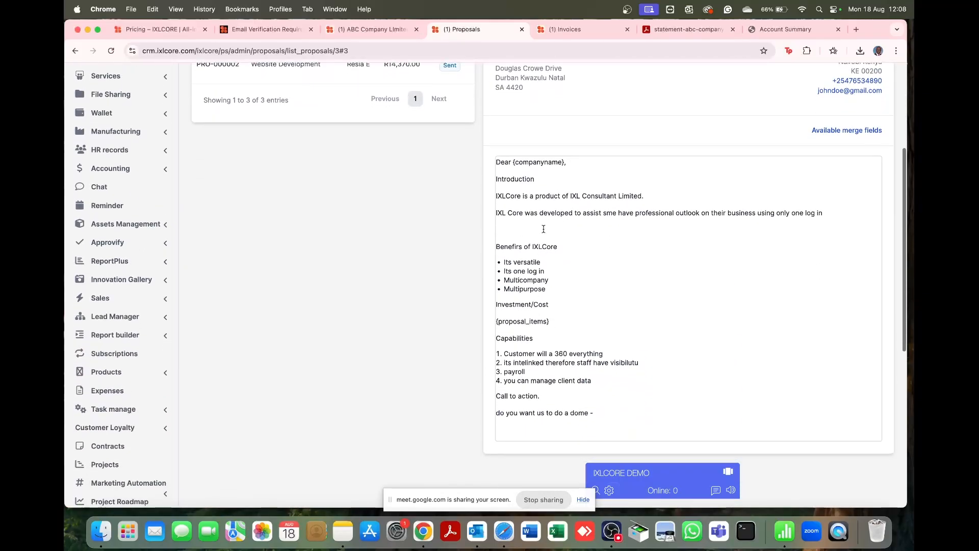
{"action": "left_click", "coordinate": [543, 214]}
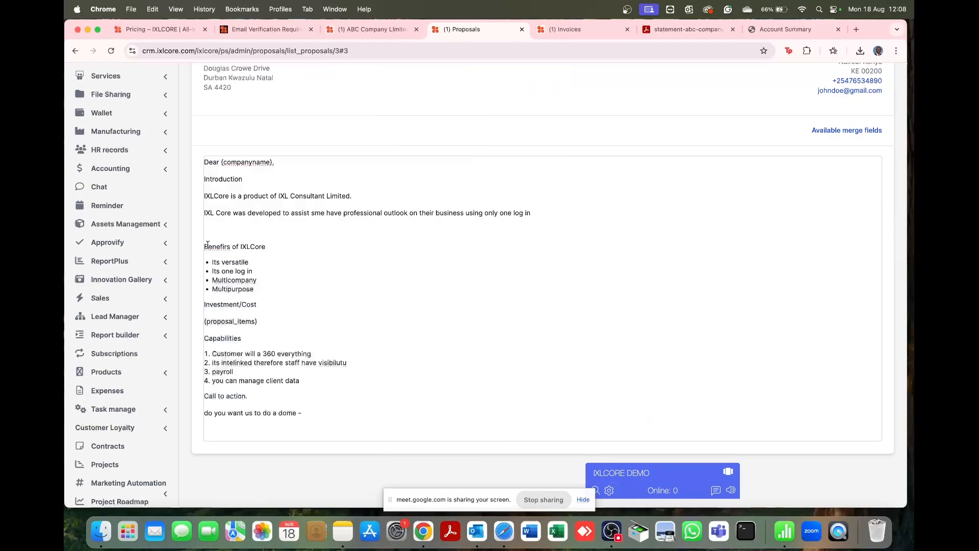
{"action": "mouse_move", "coordinate": [205, 245]}
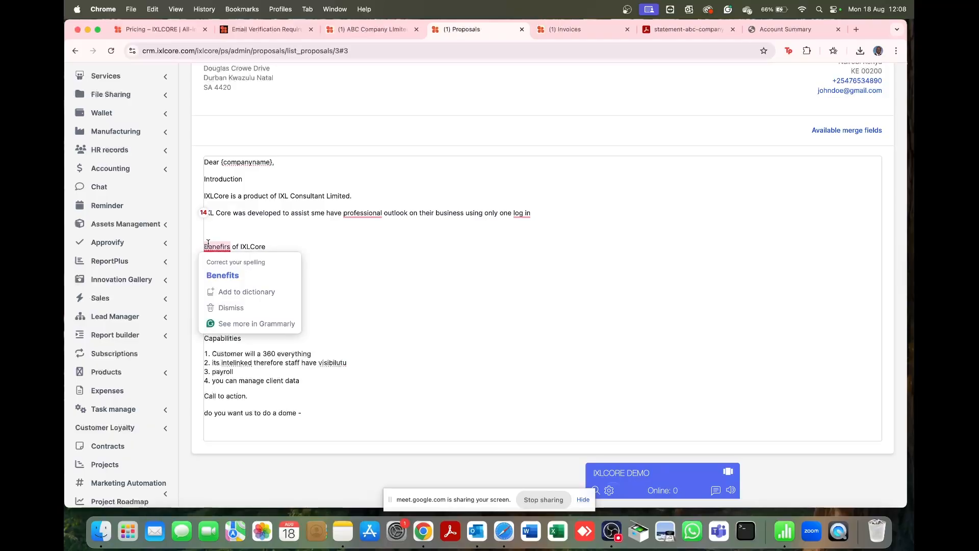
{"action": "left_click_drag", "start_coordinate": [208, 243], "coordinate": [267, 277]}
{"action": "left_click_drag", "start_coordinate": [274, 325], "coordinate": [346, 290]}
{"action": "key", "text": "super+c"}
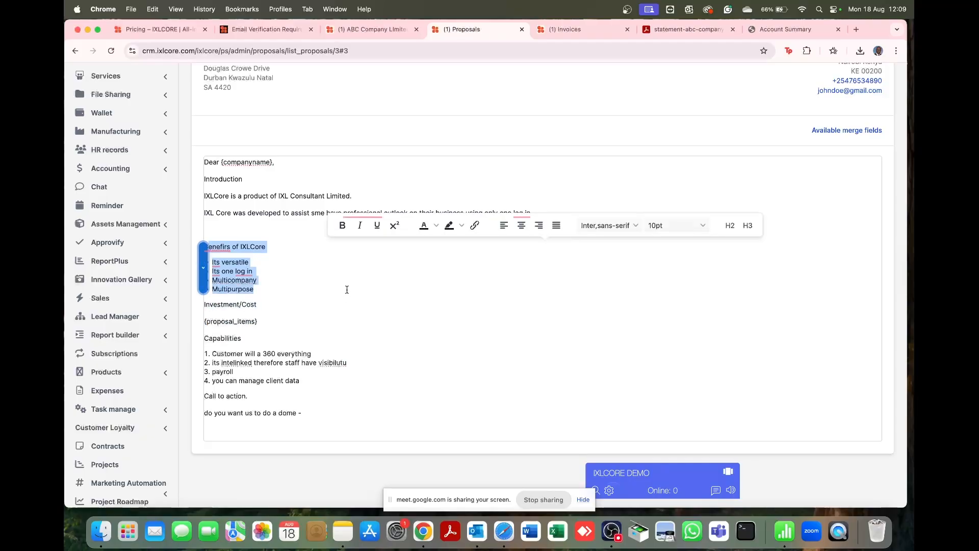
Step: Start a new proposal template titled "Benefits" and paste the copied benefits text as its content
{"action": "scroll", "coordinate": [456, 301], "scroll_direction": "up", "scroll_amount": 5}
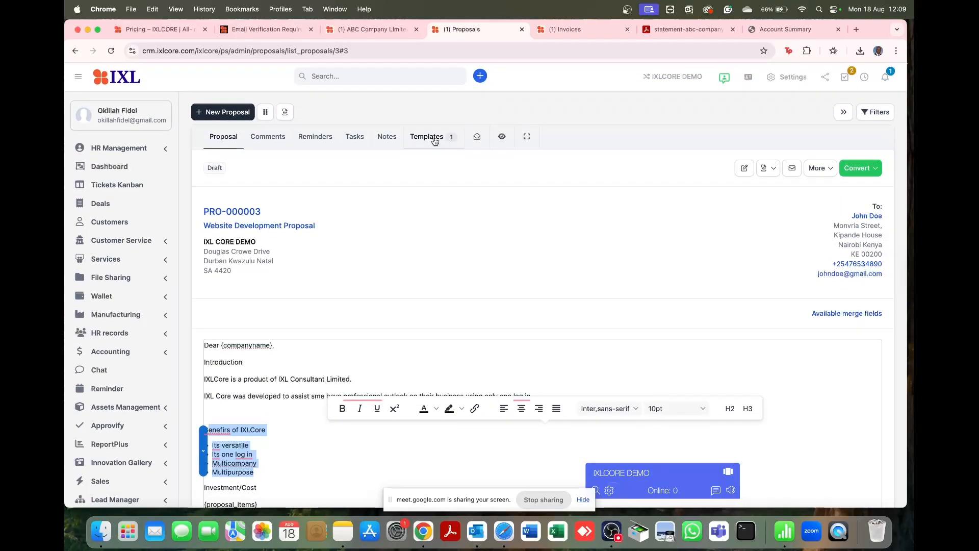
{"action": "left_click", "coordinate": [434, 140]}
{"action": "left_click", "coordinate": [253, 206]}
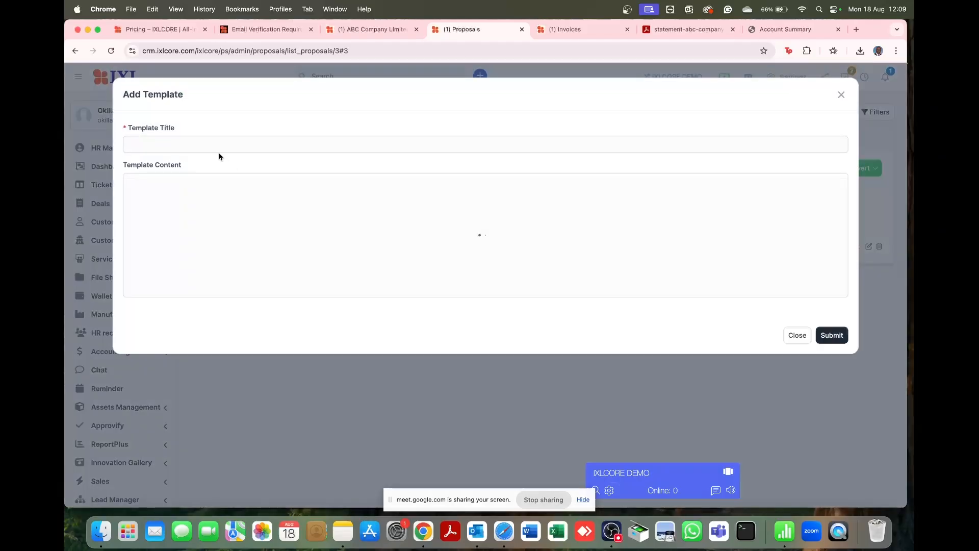
{"action": "left_click", "coordinate": [216, 148]}
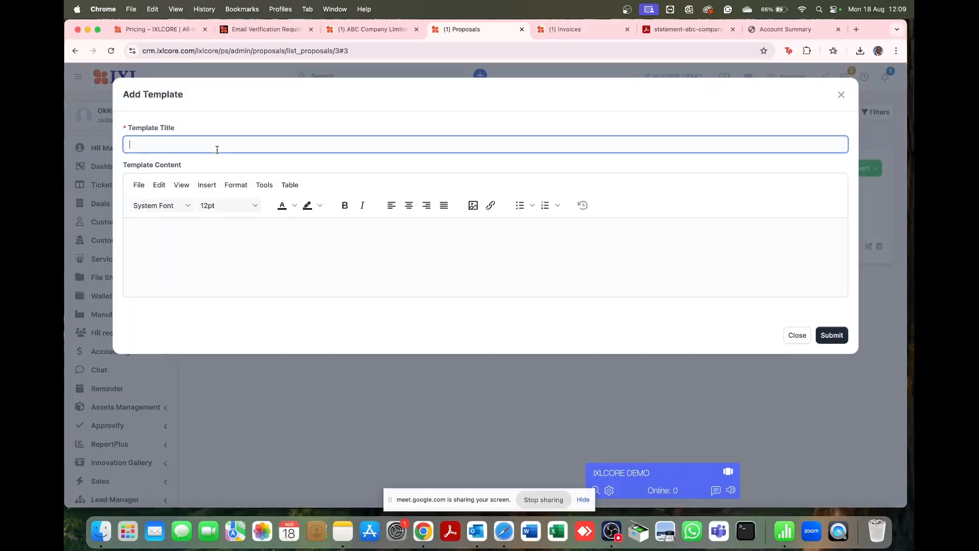
{"action": "type", "text": "Benefits"}
{"action": "left_click", "coordinate": [207, 236]}
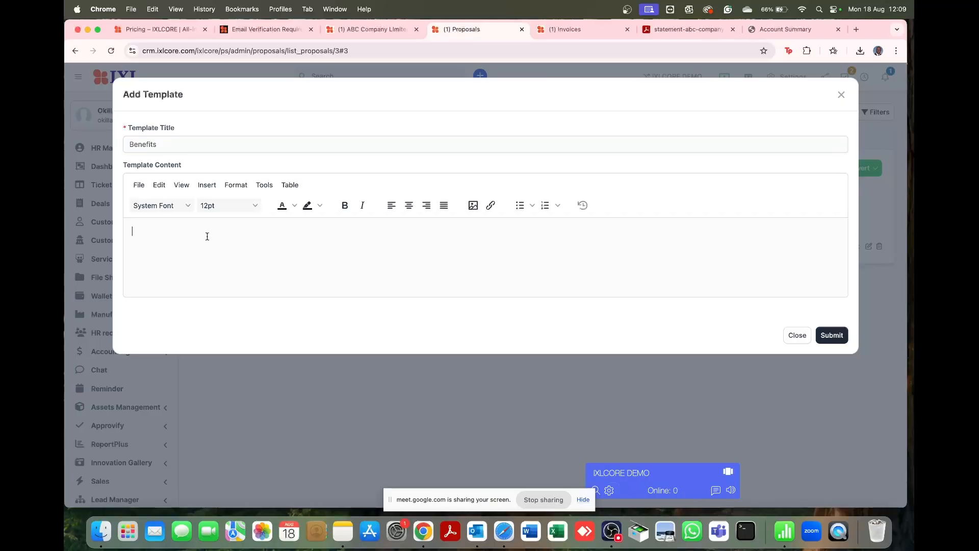
{"action": "key", "text": "super+v"}
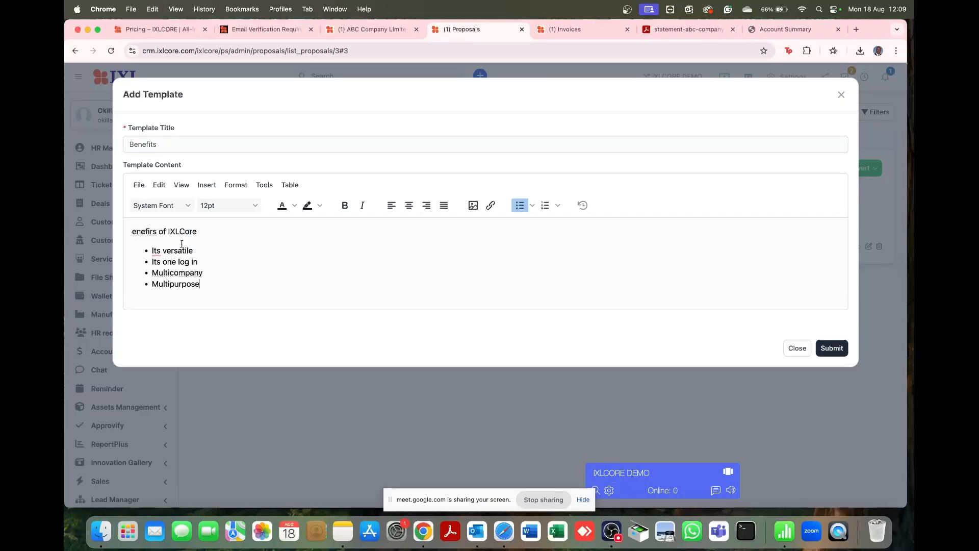
Step: Correct the misspelled first word of the template's heading to "Benefits" and submit the template
{"action": "left_click", "coordinate": [135, 230]}
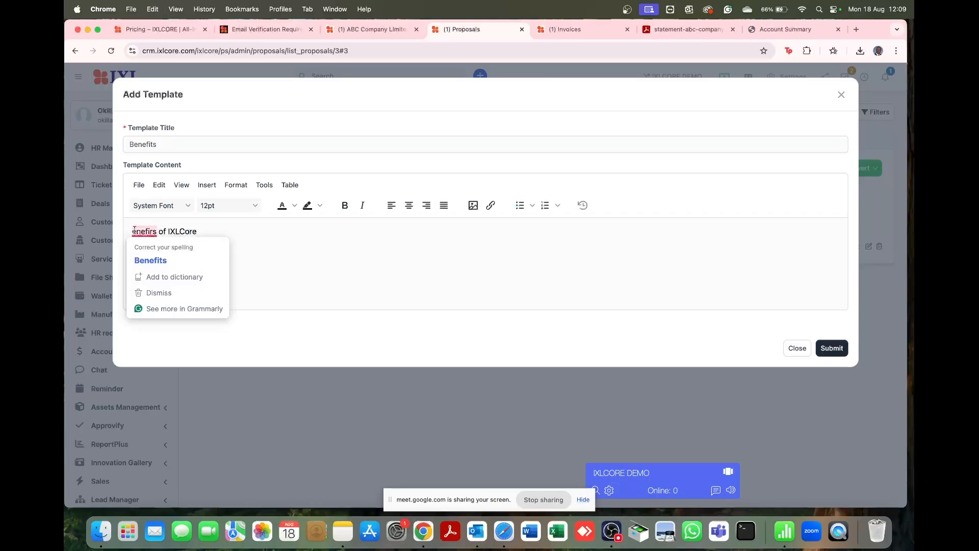
{"action": "left_click", "coordinate": [150, 260]}
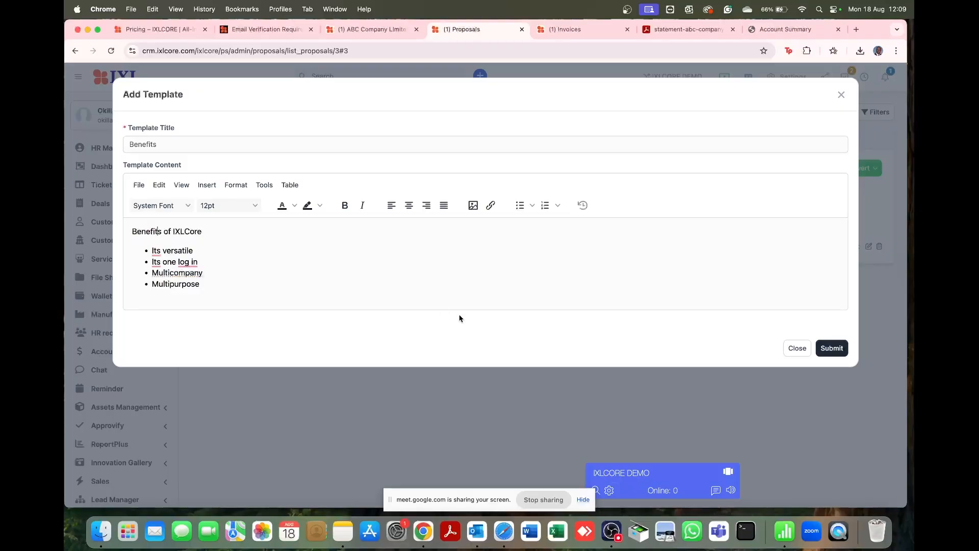
{"action": "left_click", "coordinate": [832, 348]}
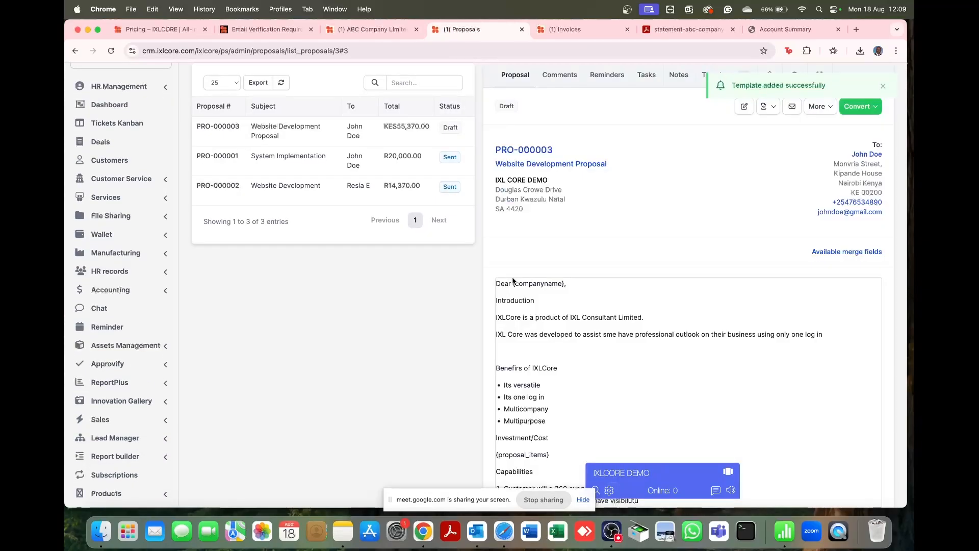
Step: Reopen the Benefits template from the proposal's templates, check its content and submit it again
{"action": "left_click", "coordinate": [505, 350]}
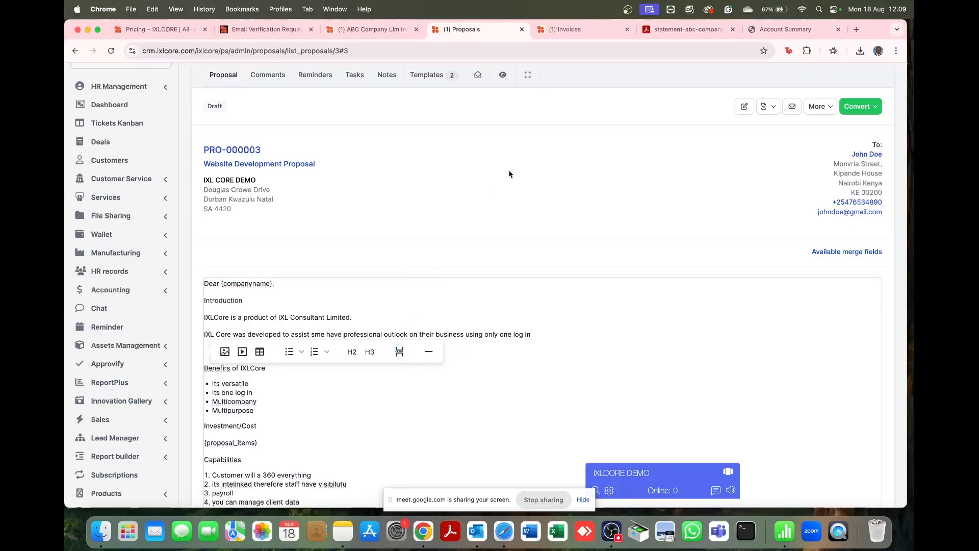
{"action": "scroll", "coordinate": [509, 174], "scroll_direction": "up", "scroll_amount": 3}
{"action": "left_click", "coordinate": [427, 136]}
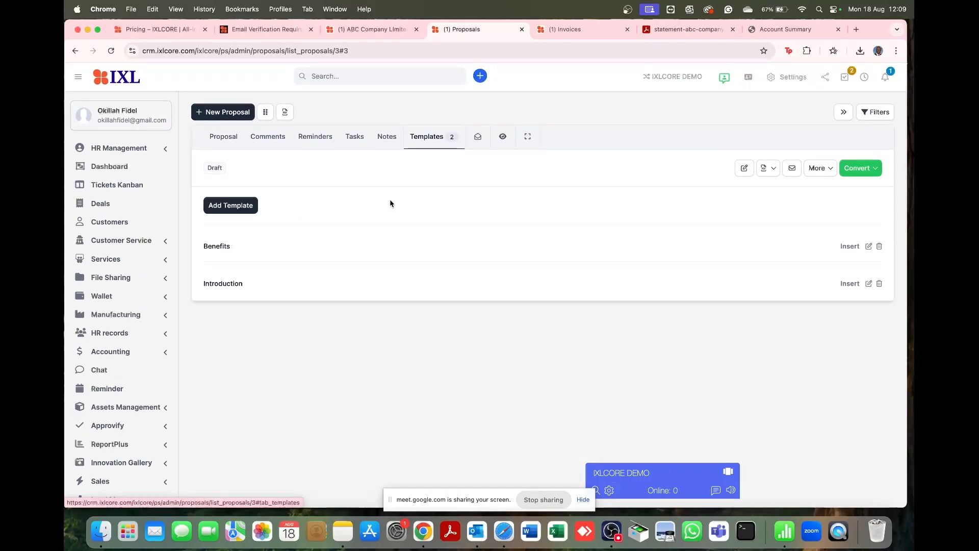
{"action": "left_click", "coordinate": [870, 248]}
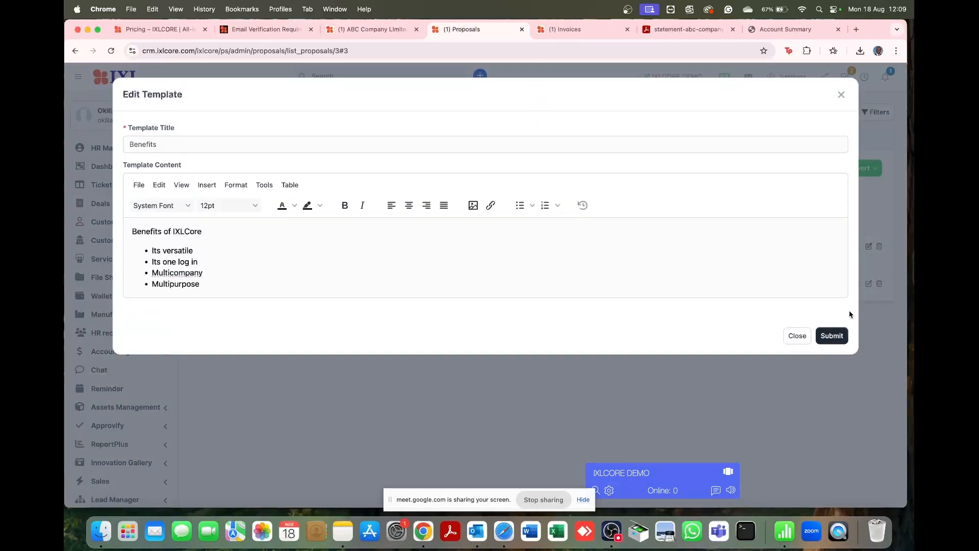
{"action": "left_click", "coordinate": [842, 341]}
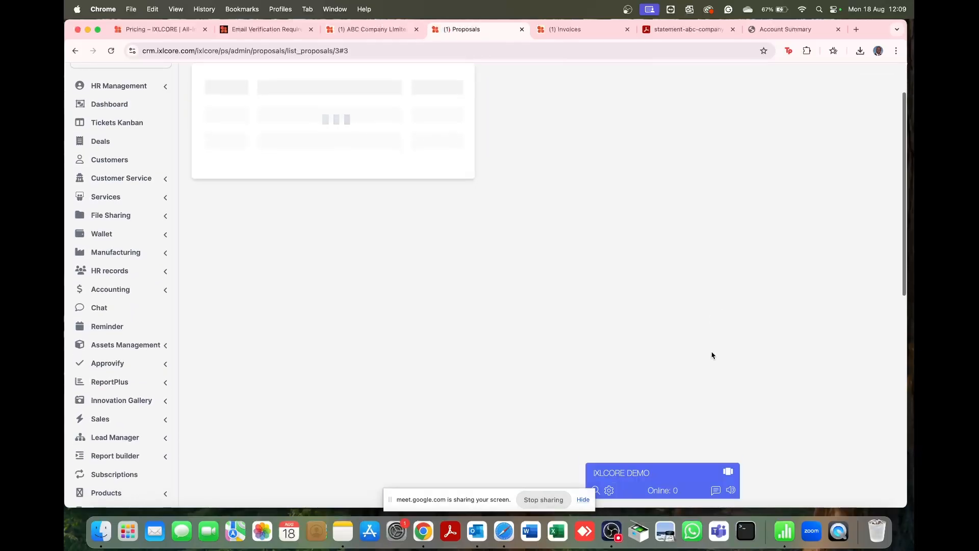
Step: Correct "Benefirs" to "Benefits" in the IXLCore benefits heading of the proposal body
{"action": "scroll", "coordinate": [711, 352], "scroll_direction": "down", "scroll_amount": 3}
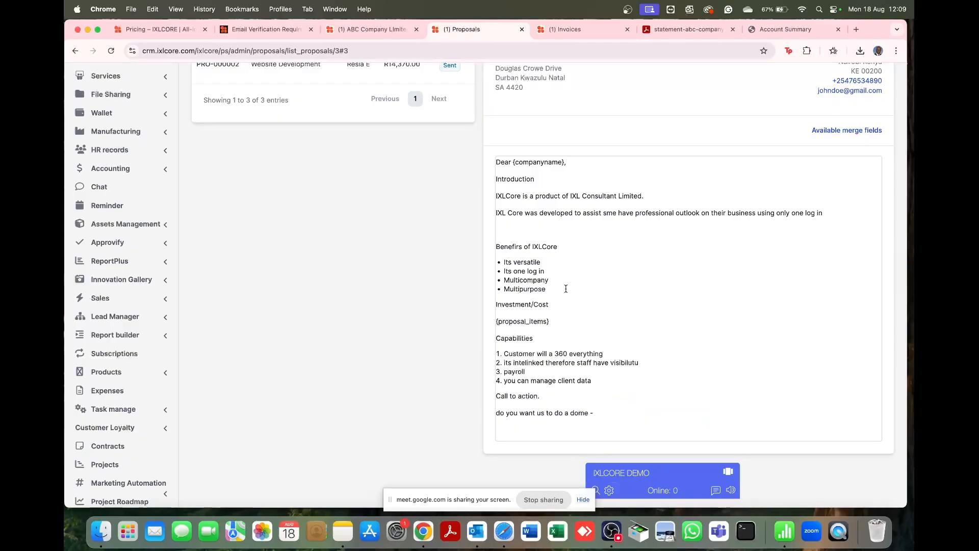
{"action": "left_click", "coordinate": [565, 289]}
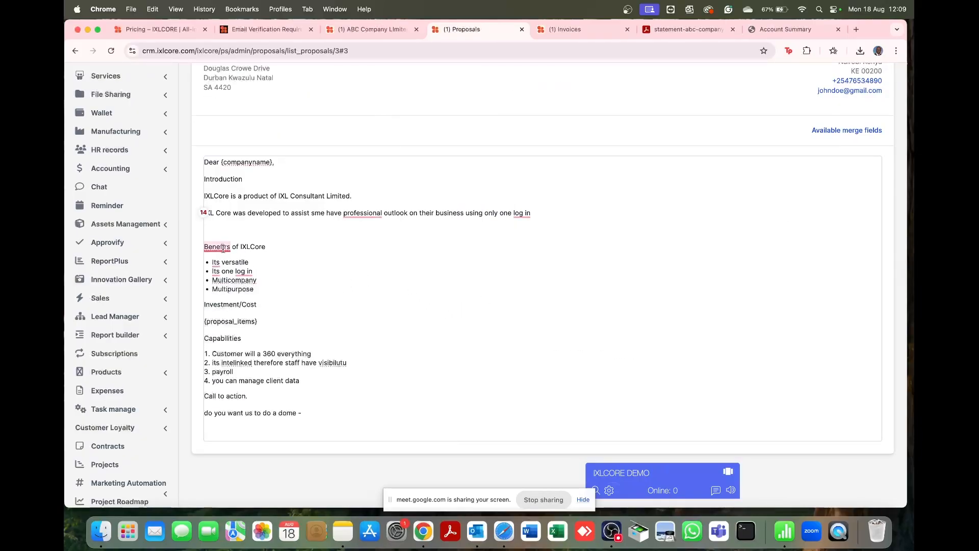
{"action": "mouse_move", "coordinate": [219, 249]}
{"action": "left_click", "coordinate": [223, 273]}
{"action": "scroll", "coordinate": [372, 265], "scroll_direction": "up", "scroll_amount": 1}
{"action": "scroll", "coordinate": [373, 265], "scroll_direction": "up", "scroll_amount": 3}
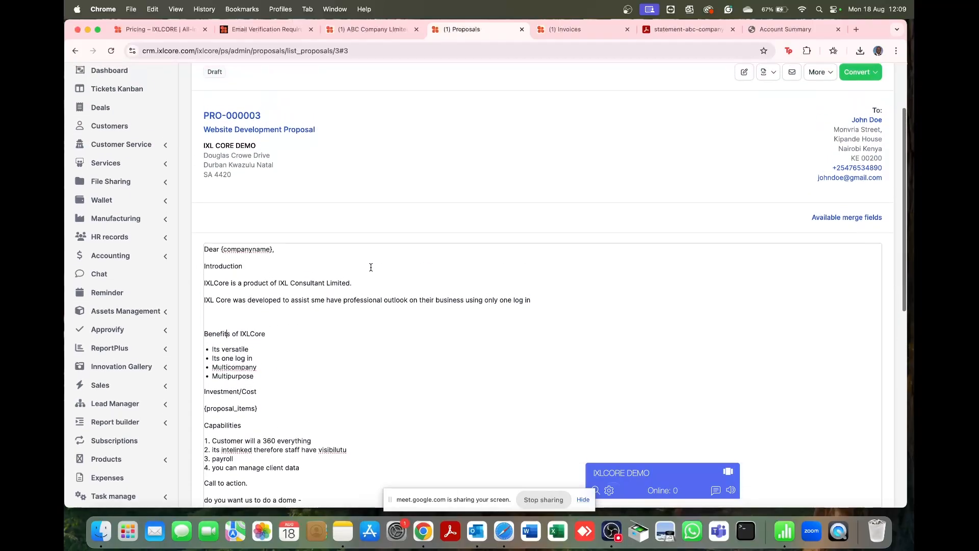
{"action": "scroll", "coordinate": [293, 341], "scroll_direction": "down", "scroll_amount": 6}
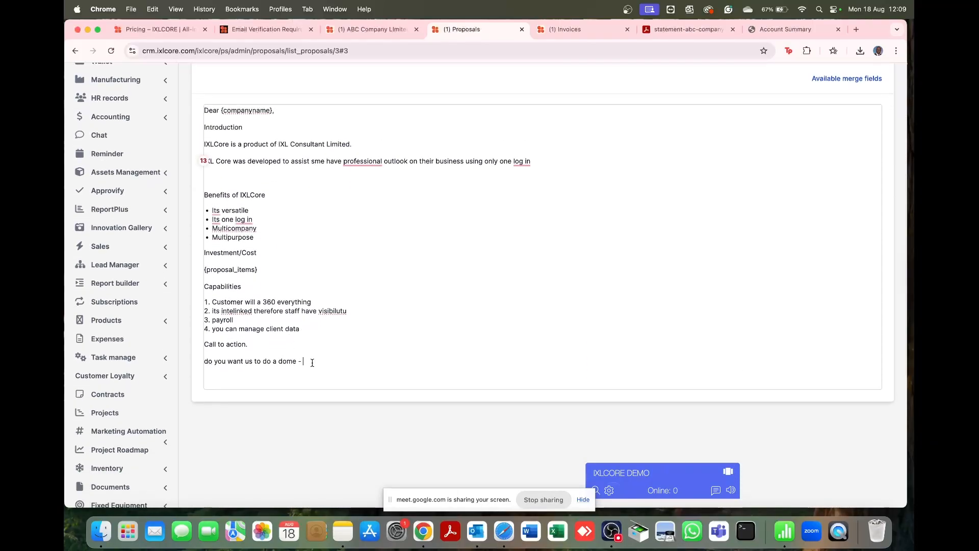
Step: Insert the Benefits template at the end of the proposal body, after the call-to-action text
{"action": "left_click", "coordinate": [311, 361]}
{"action": "scroll", "coordinate": [448, 234], "scroll_direction": "up", "scroll_amount": 5}
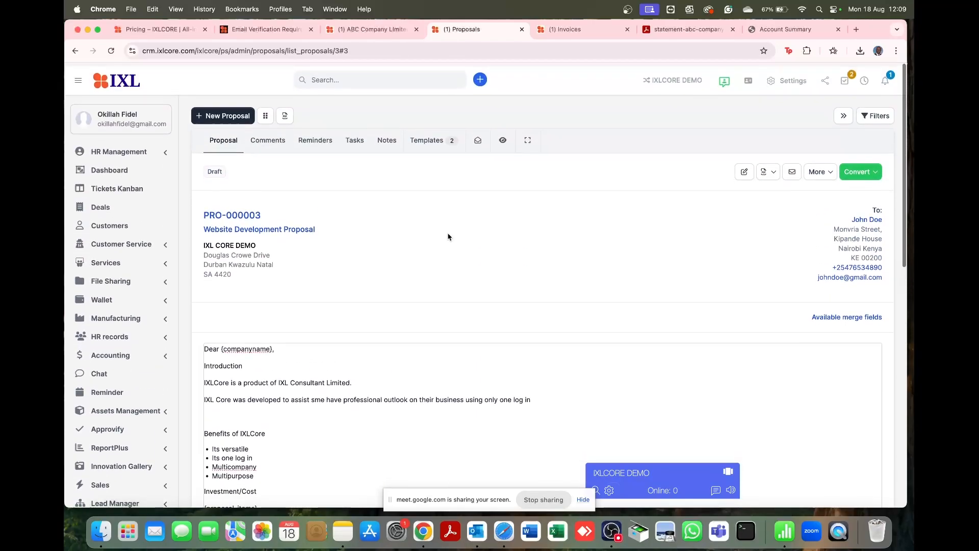
{"action": "left_click", "coordinate": [429, 145]}
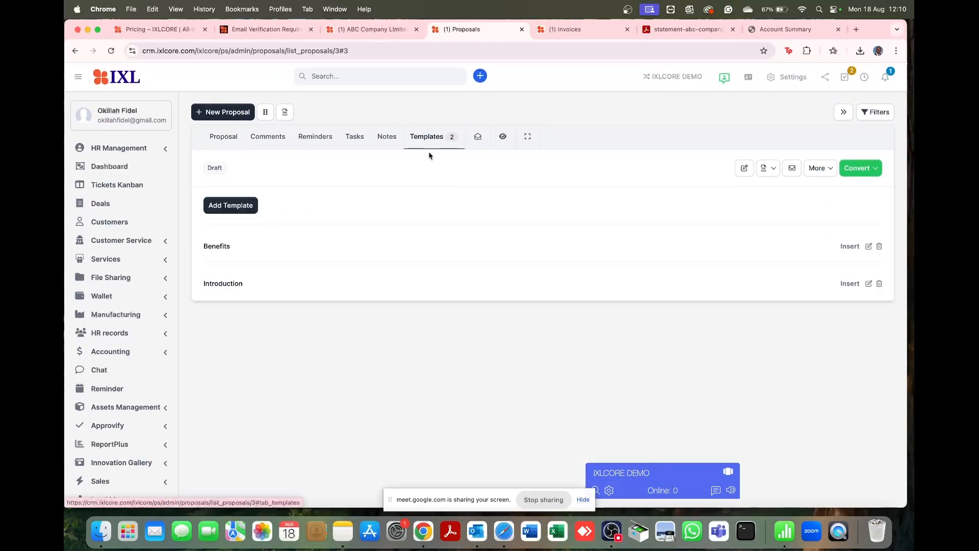
{"action": "left_click", "coordinate": [852, 248]}
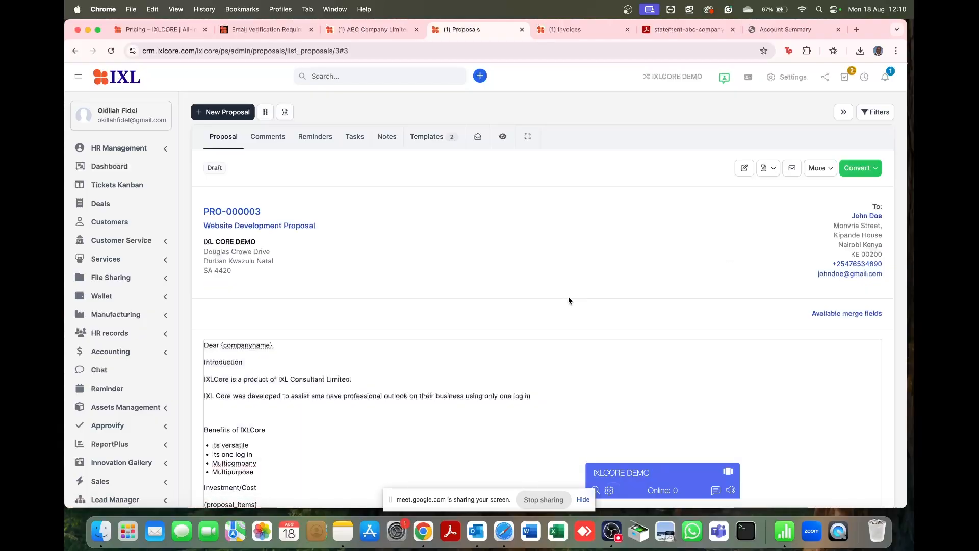
{"action": "scroll", "coordinate": [569, 301], "scroll_direction": "down", "scroll_amount": 5}
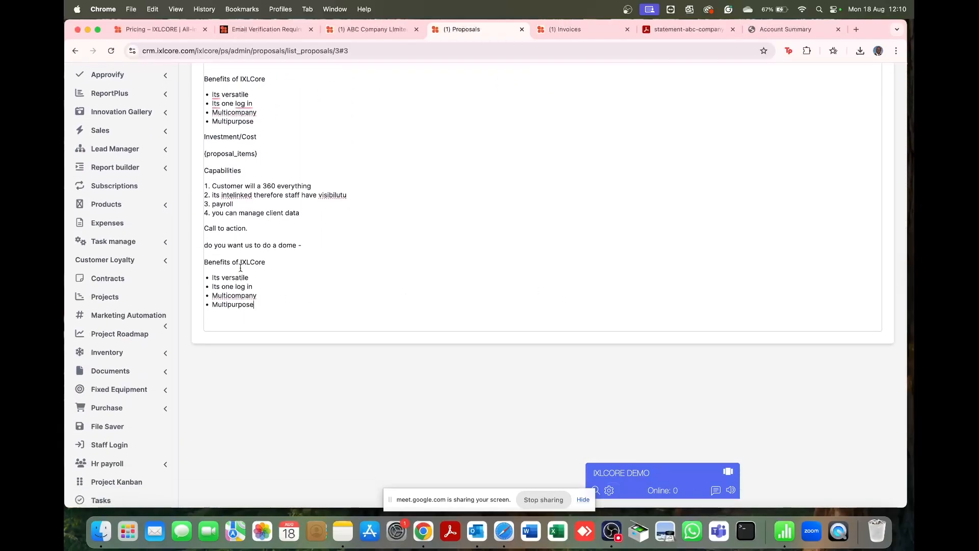
Step: Start a new paragraph below the inserted benefits list and insert the Introduction template there
{"action": "key", "text": "Return"}
{"action": "key", "text": "Return"}
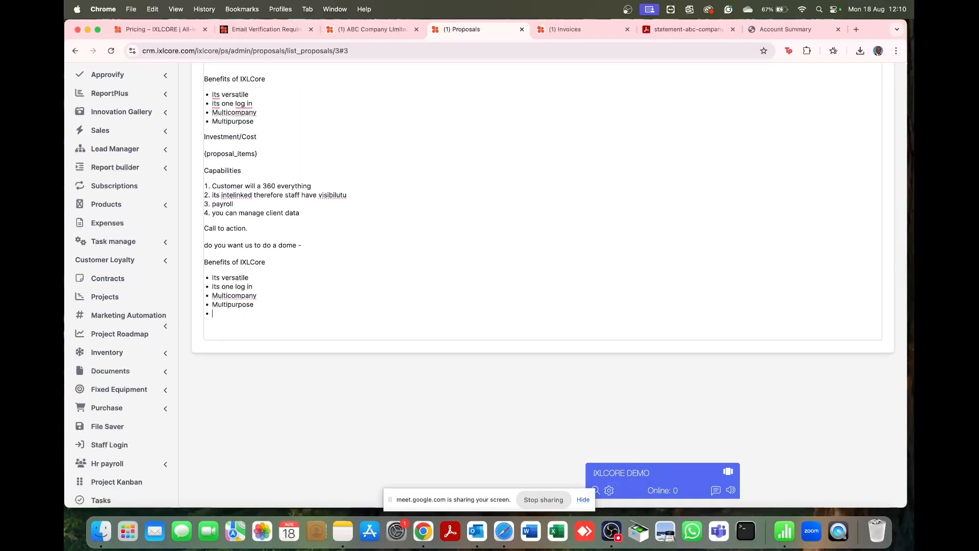
{"action": "scroll", "coordinate": [445, 184], "scroll_direction": "up", "scroll_amount": 7}
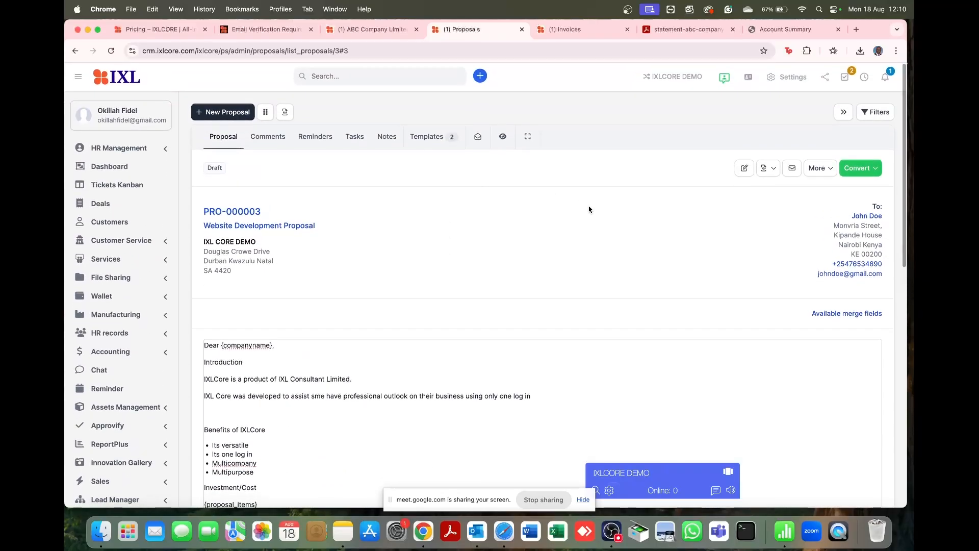
{"action": "left_click", "coordinate": [427, 137]}
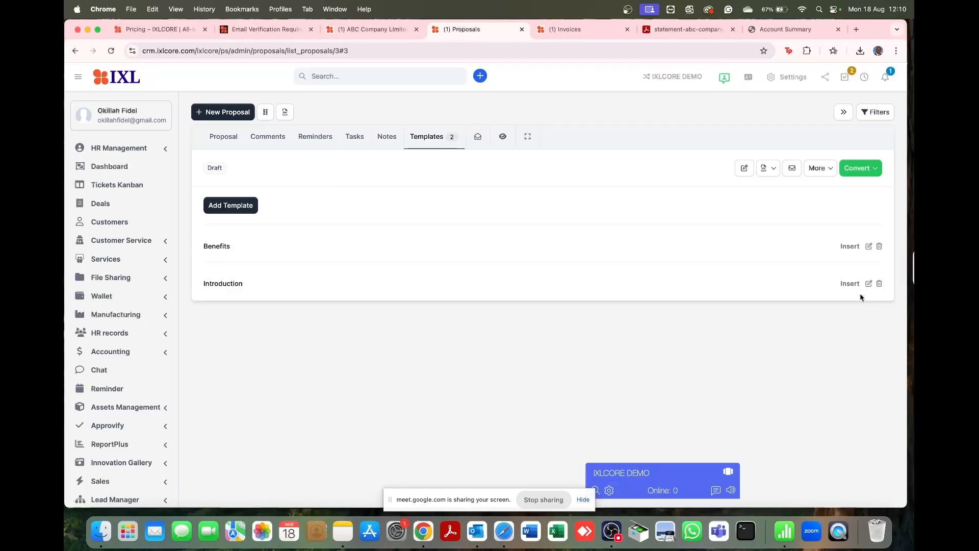
{"action": "left_click", "coordinate": [850, 284]}
{"action": "scroll", "coordinate": [527, 361], "scroll_direction": "down", "scroll_amount": 10}
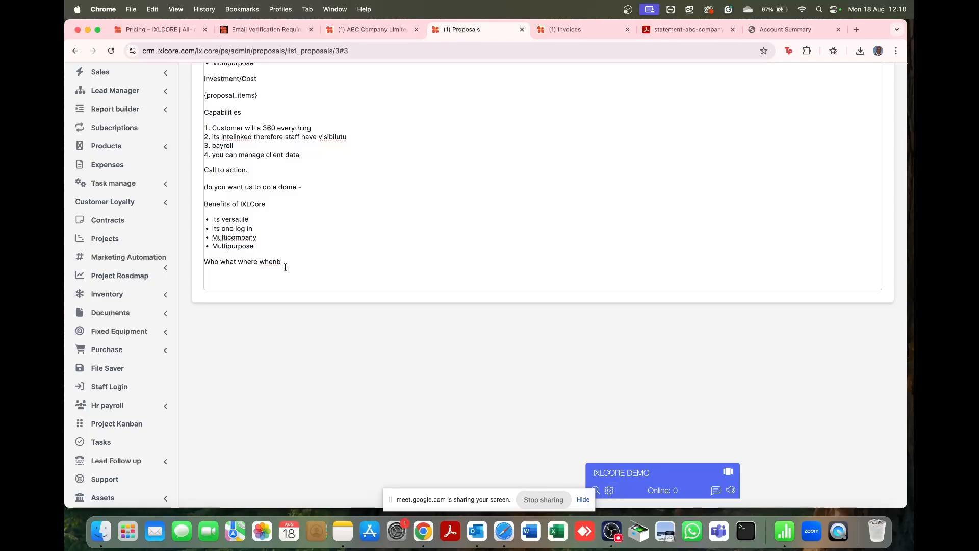
Step: Open the proposal's PDF in a new tab and review the inserted template sections on both pages
{"action": "scroll", "coordinate": [339, 107], "scroll_direction": "up", "scroll_amount": 15}
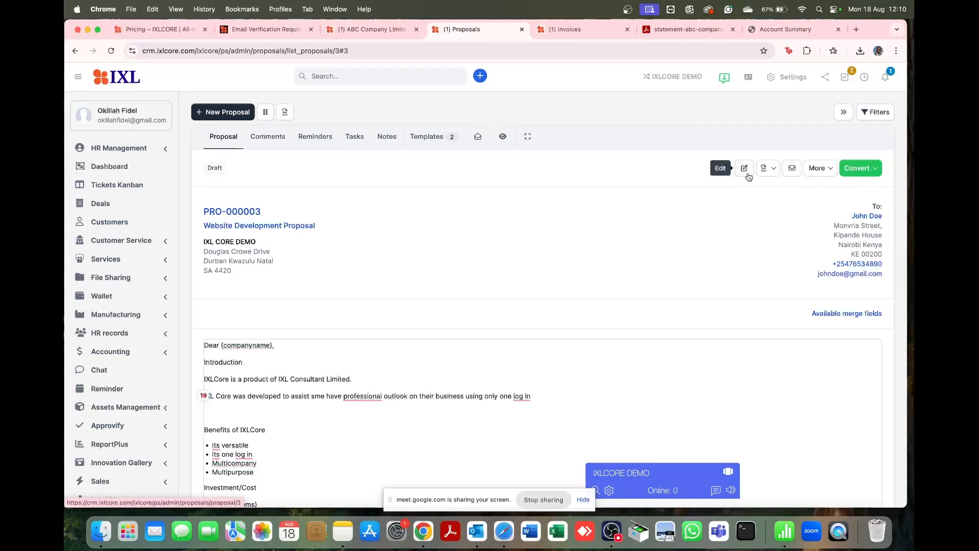
{"action": "left_click", "coordinate": [772, 170]}
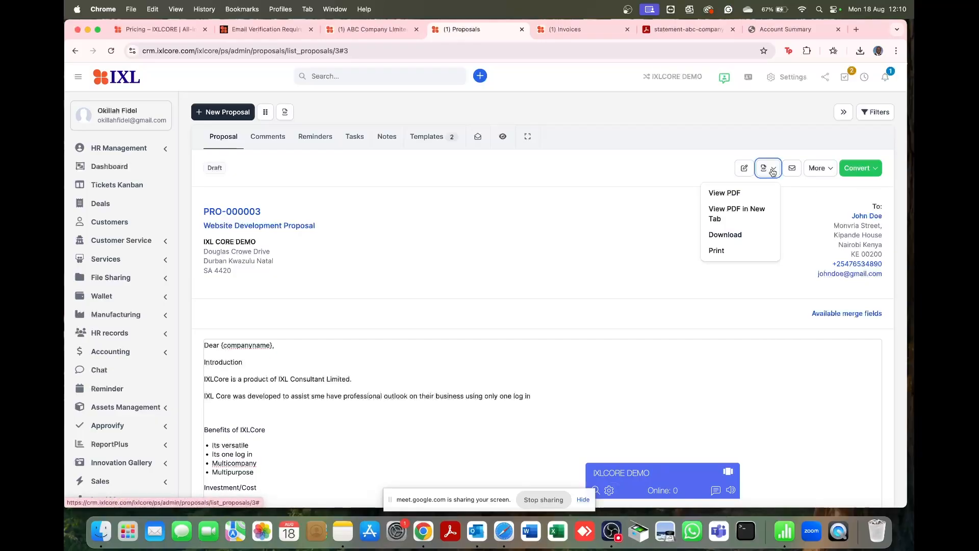
{"action": "left_click", "coordinate": [750, 209]}
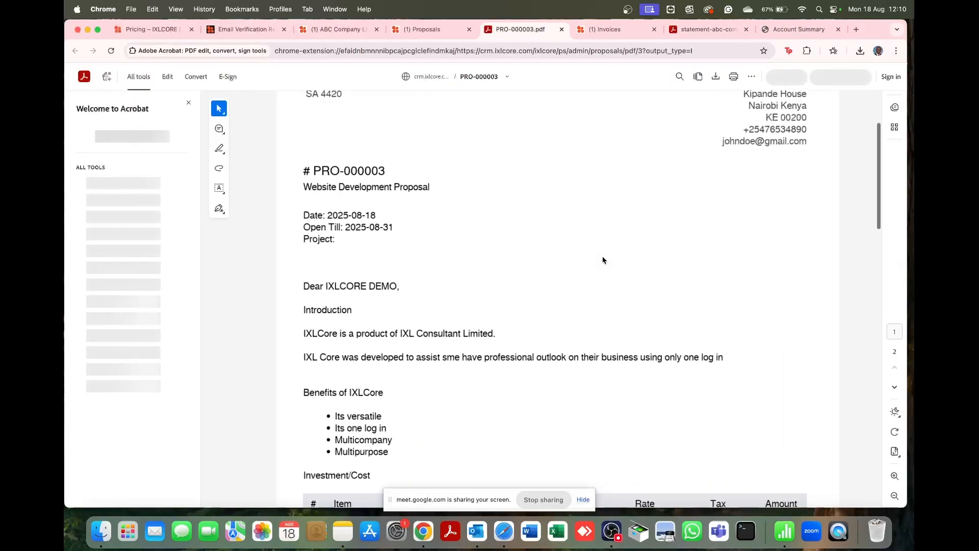
{"action": "scroll", "coordinate": [602, 260], "scroll_direction": "down", "scroll_amount": 5}
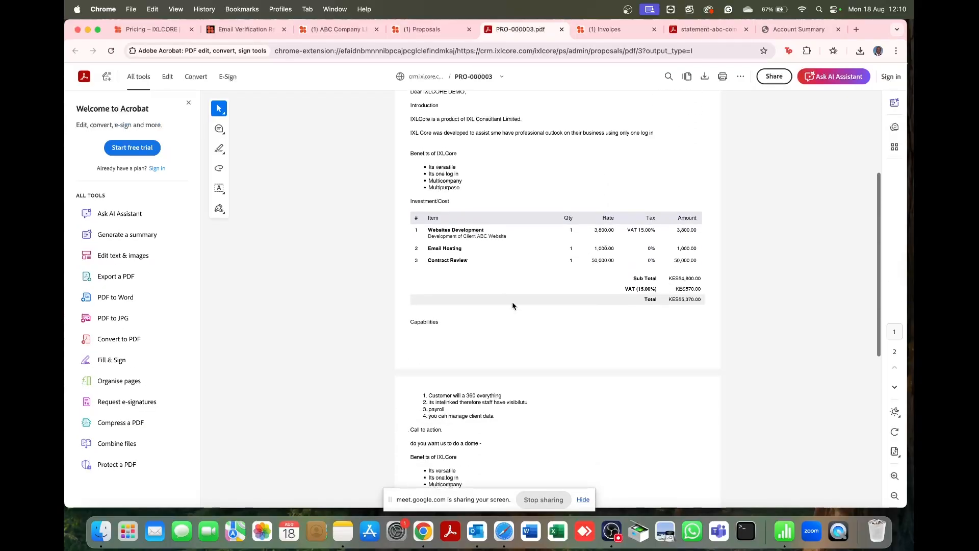
{"action": "scroll", "coordinate": [551, 311], "scroll_direction": "down", "scroll_amount": 8}
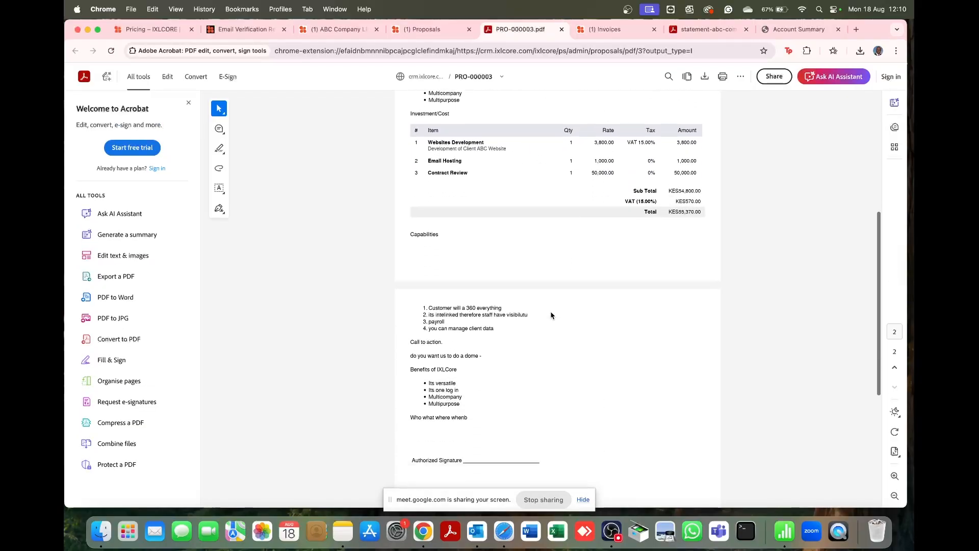
{"action": "scroll", "coordinate": [551, 315], "scroll_direction": "up", "scroll_amount": 15}
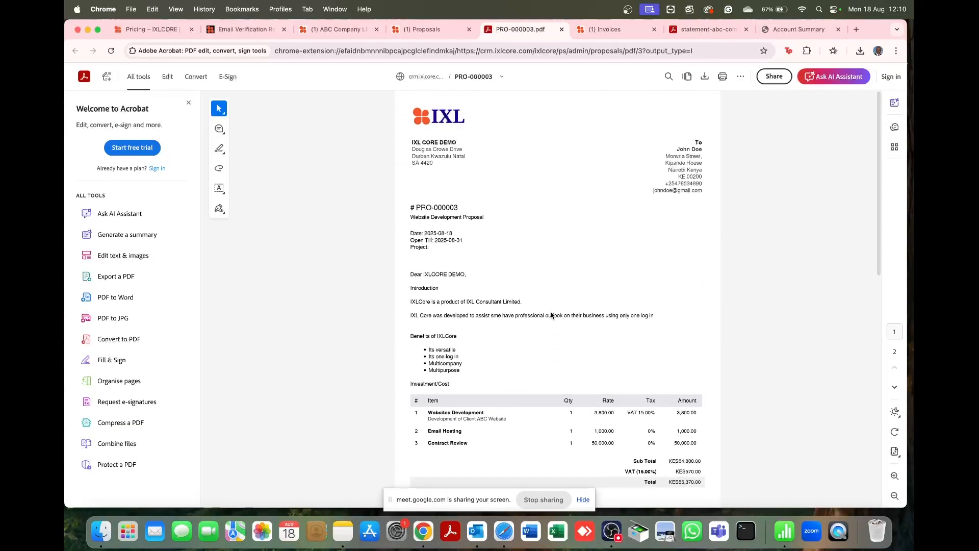
Step: Return to the proposal and examine its email-sending form and the available status actions without applying any
{"action": "left_click", "coordinate": [439, 29]}
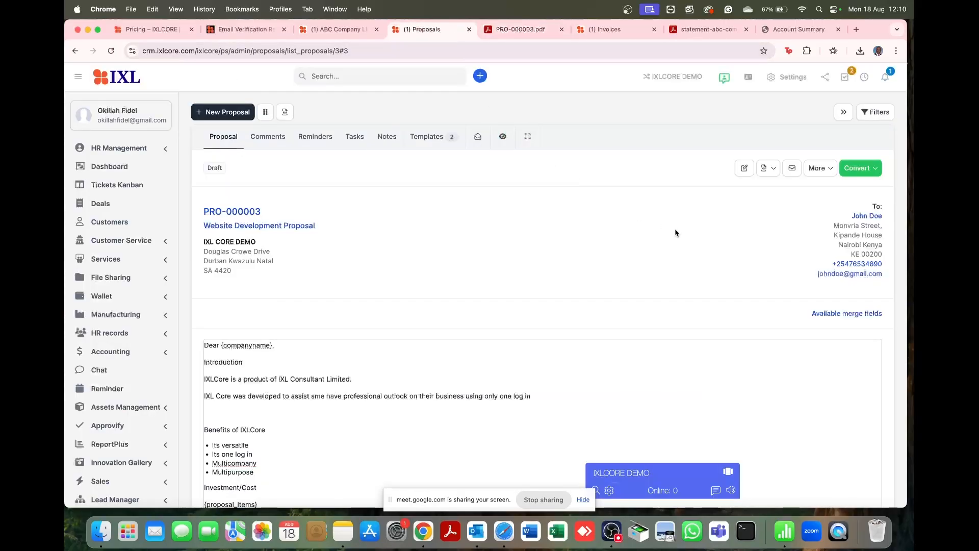
{"action": "left_click", "coordinate": [792, 168]}
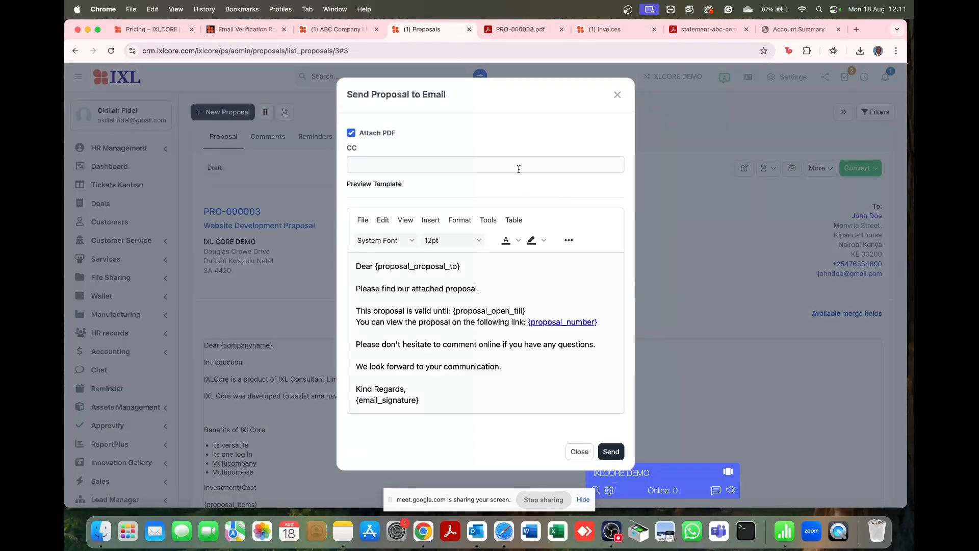
{"action": "left_click", "coordinate": [678, 331]}
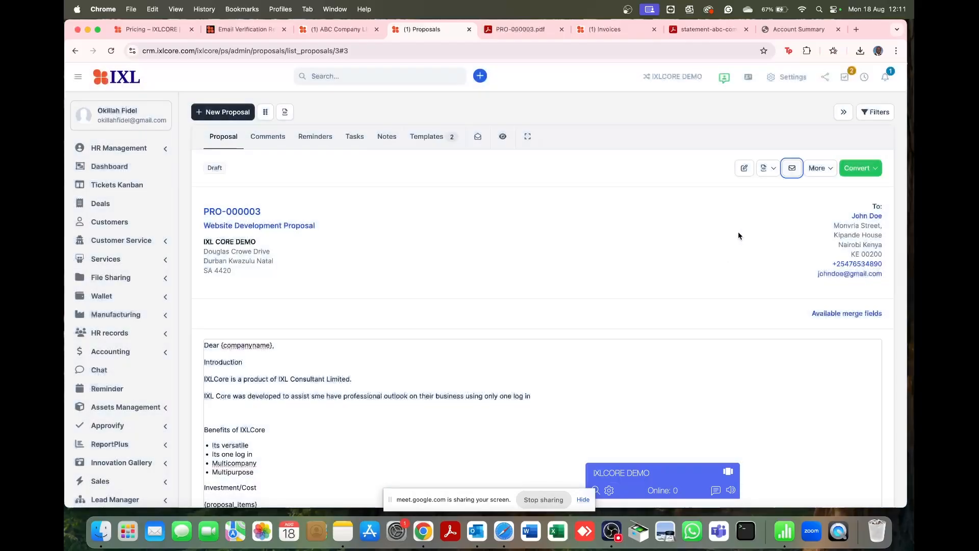
{"action": "left_click", "coordinate": [829, 170]}
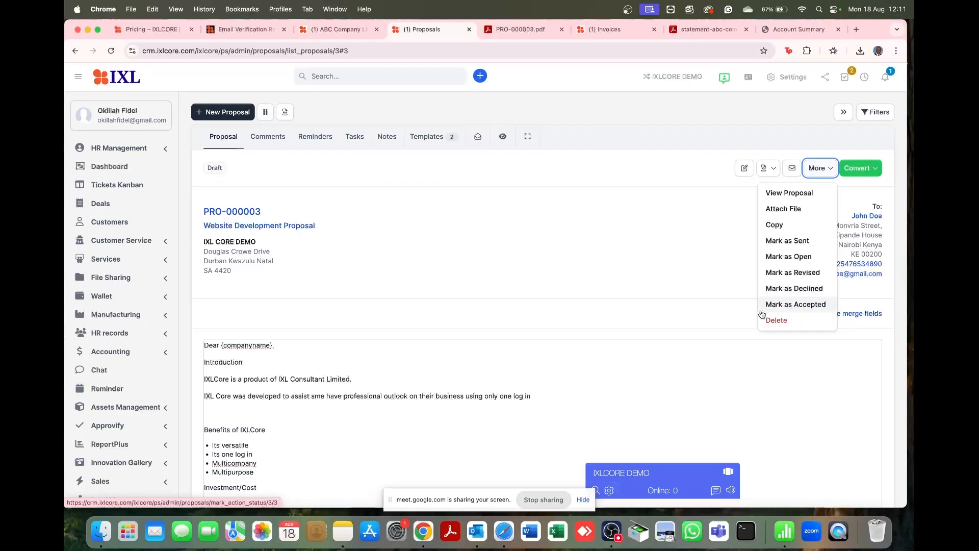
{"action": "left_click", "coordinate": [713, 231]}
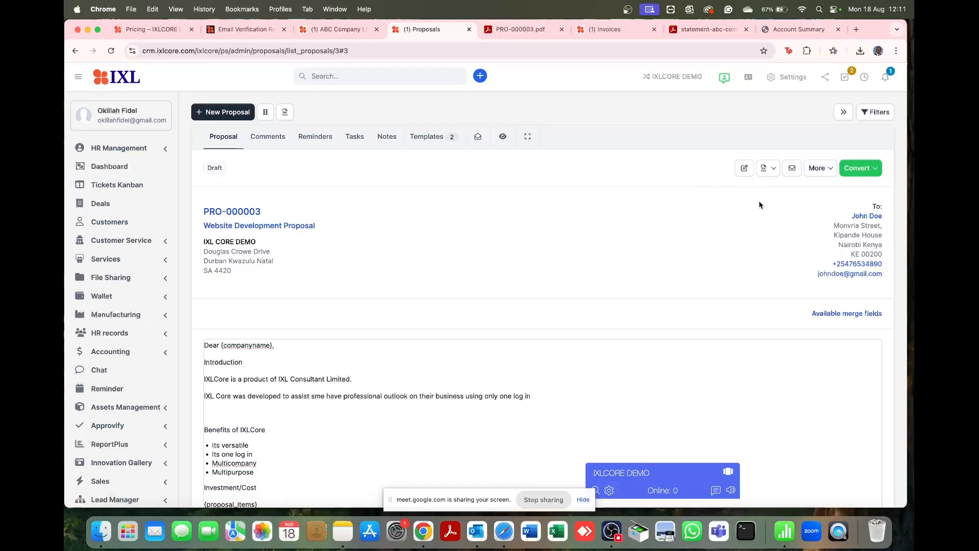
Step: Convert the proposal into an invoice for ABC Company Limited, check its details and line items, and submit it
{"action": "left_click", "coordinate": [862, 169]}
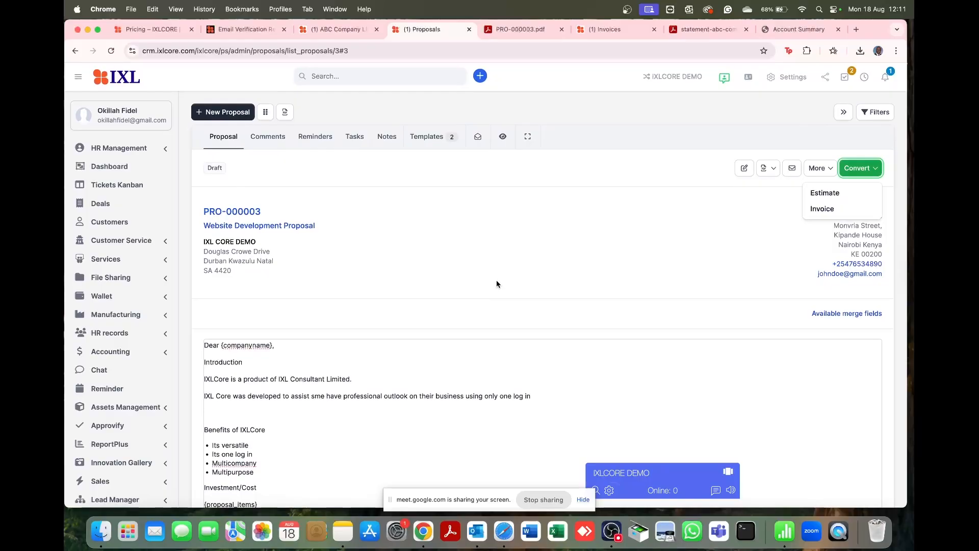
{"action": "left_click", "coordinate": [822, 210]}
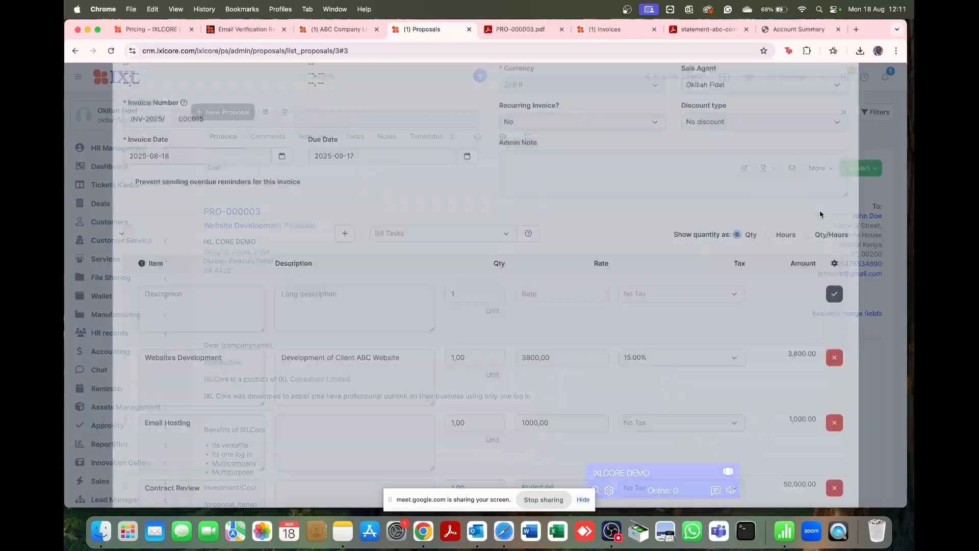
{"action": "scroll", "coordinate": [555, 291], "scroll_direction": "down", "scroll_amount": 5}
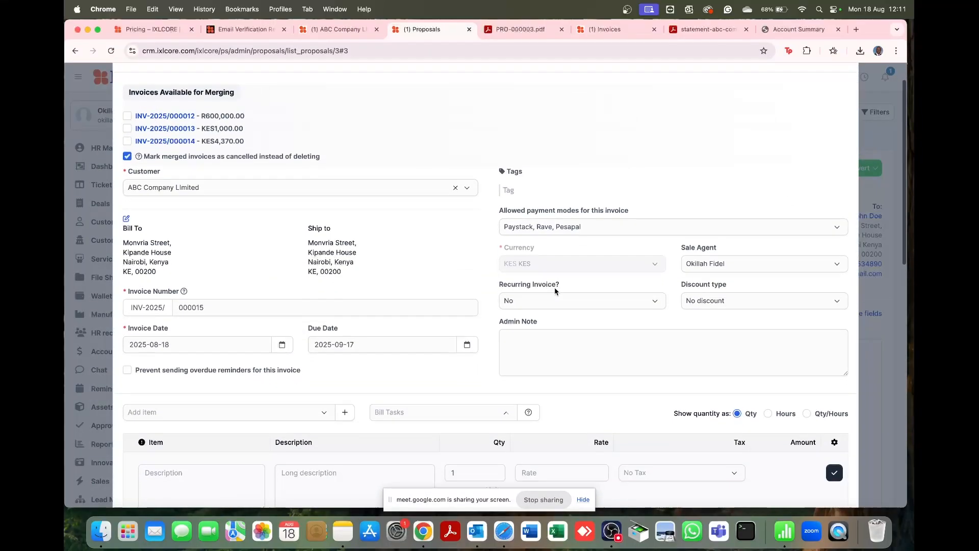
{"action": "scroll", "coordinate": [555, 289], "scroll_direction": "down", "scroll_amount": 3}
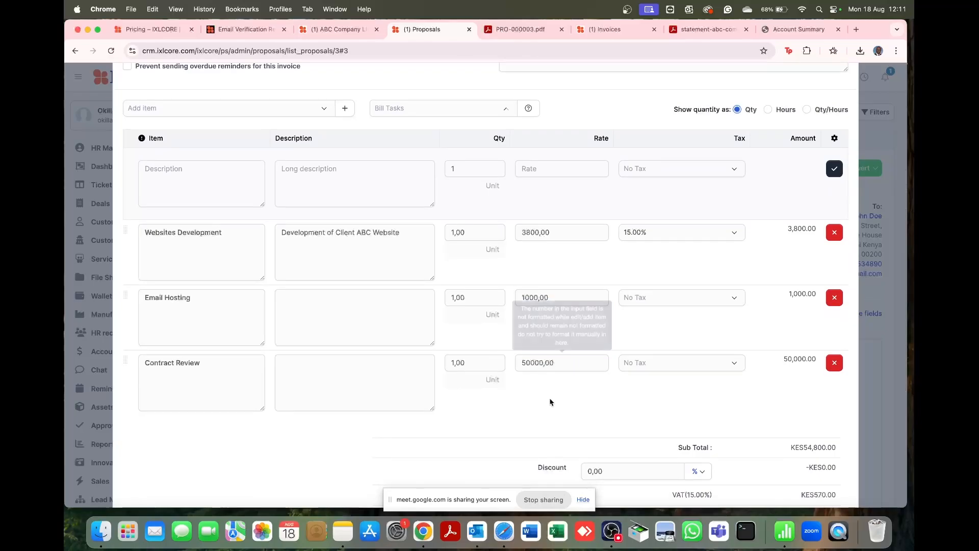
{"action": "scroll", "coordinate": [555, 404], "scroll_direction": "down", "scroll_amount": 6}
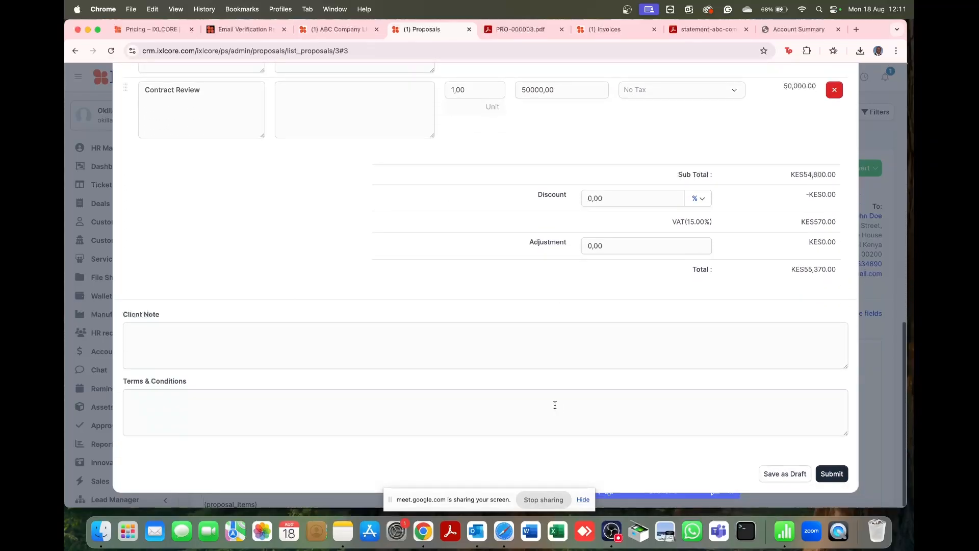
{"action": "left_click", "coordinate": [825, 479]}
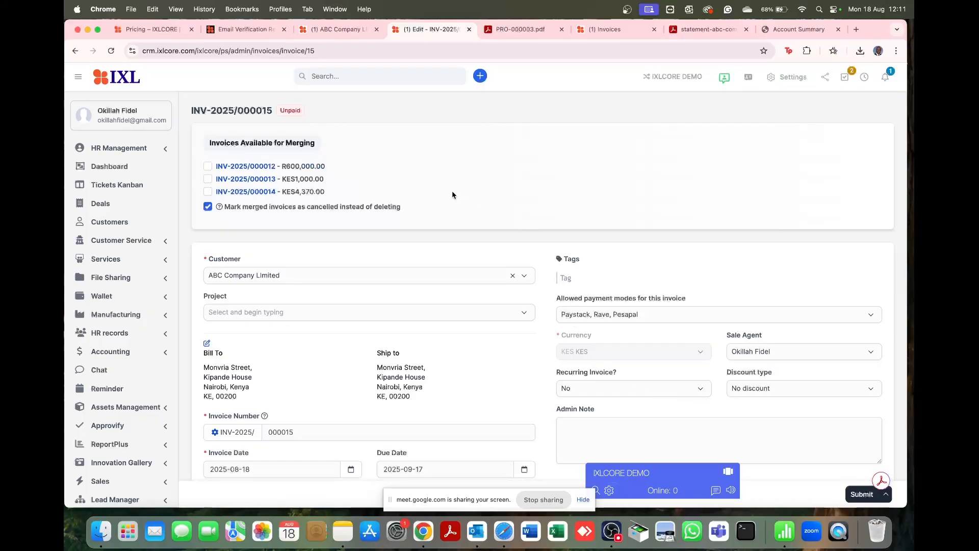
Step: Check the line items on the new invoice's edit page, then save and send the invoice
{"action": "scroll", "coordinate": [452, 195], "scroll_direction": "down", "scroll_amount": 6}
{"action": "scroll", "coordinate": [454, 196], "scroll_direction": "down", "scroll_amount": 2}
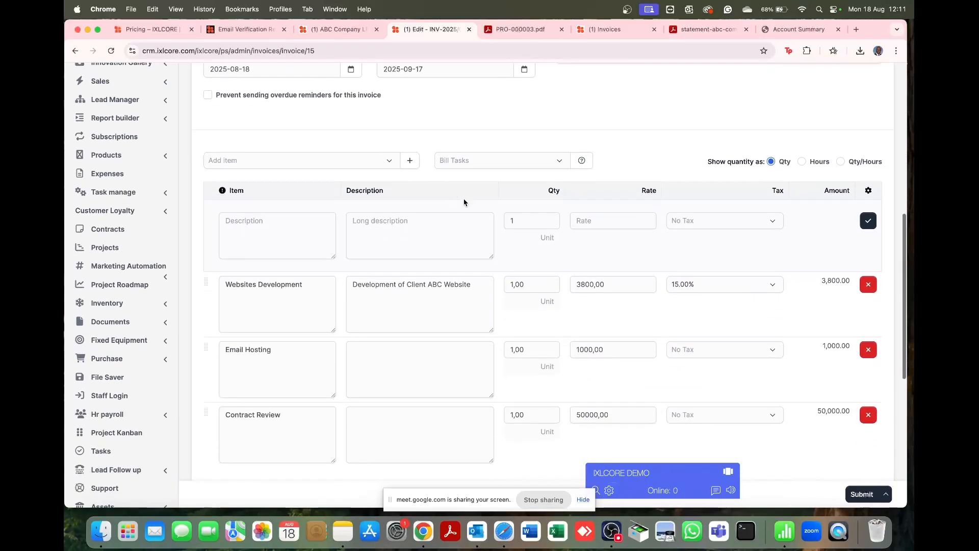
{"action": "left_click", "coordinate": [886, 494]}
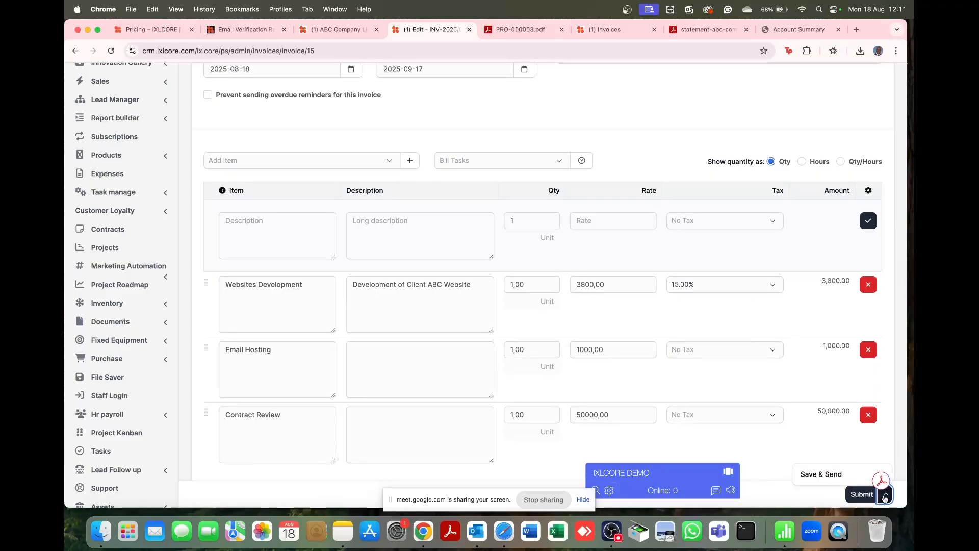
{"action": "left_click", "coordinate": [825, 479]}
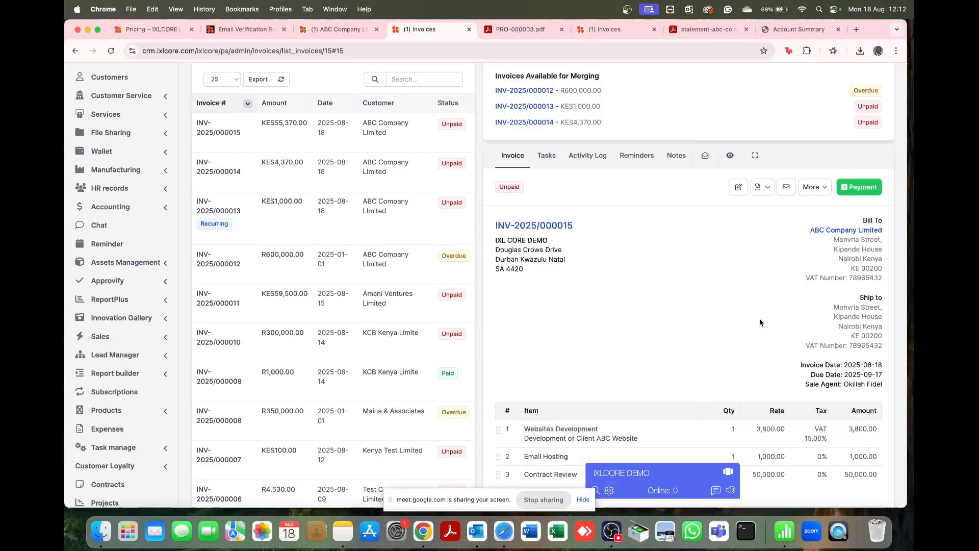
{"action": "scroll", "coordinate": [760, 323], "scroll_direction": "up", "scroll_amount": 5}
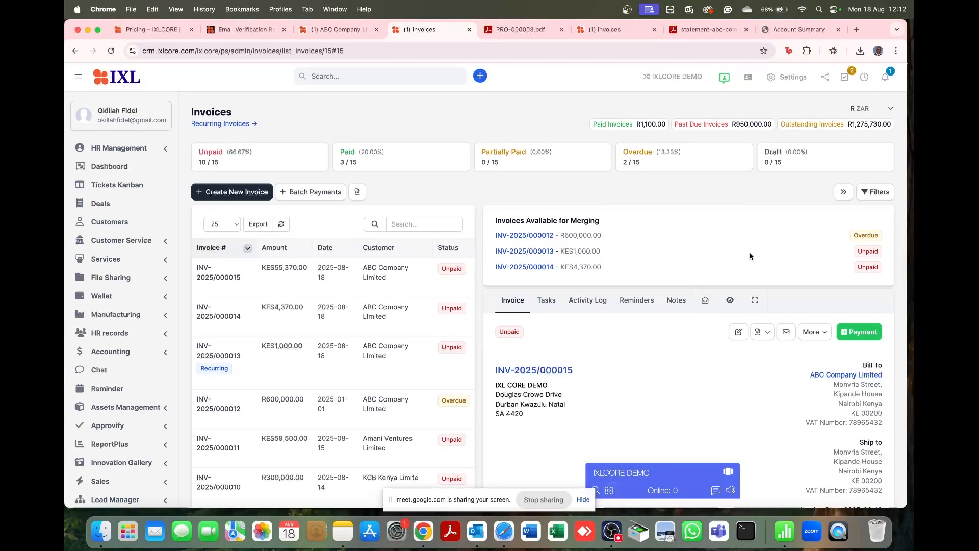